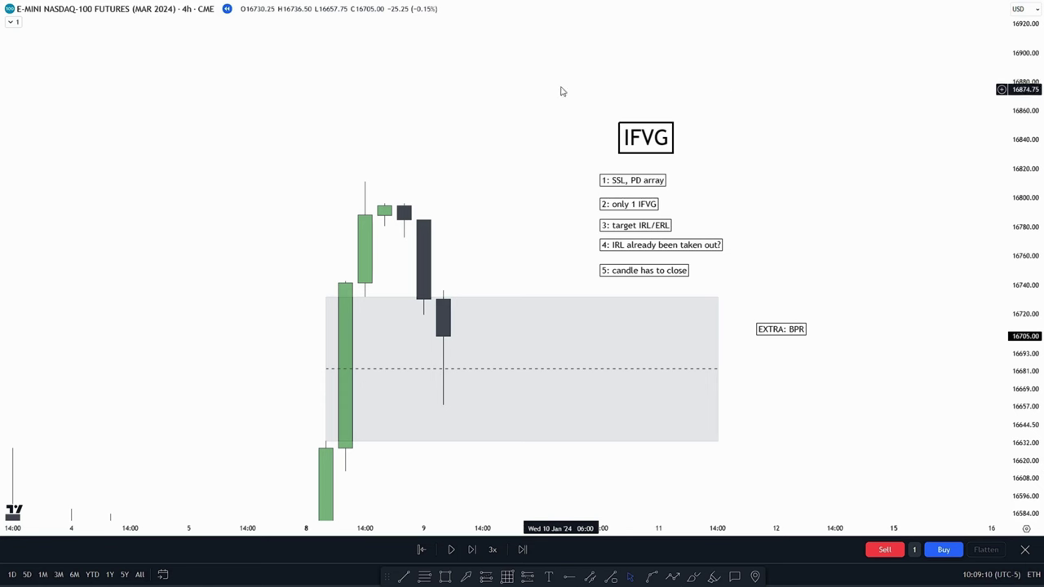
drag(513, 228, 516, 206)
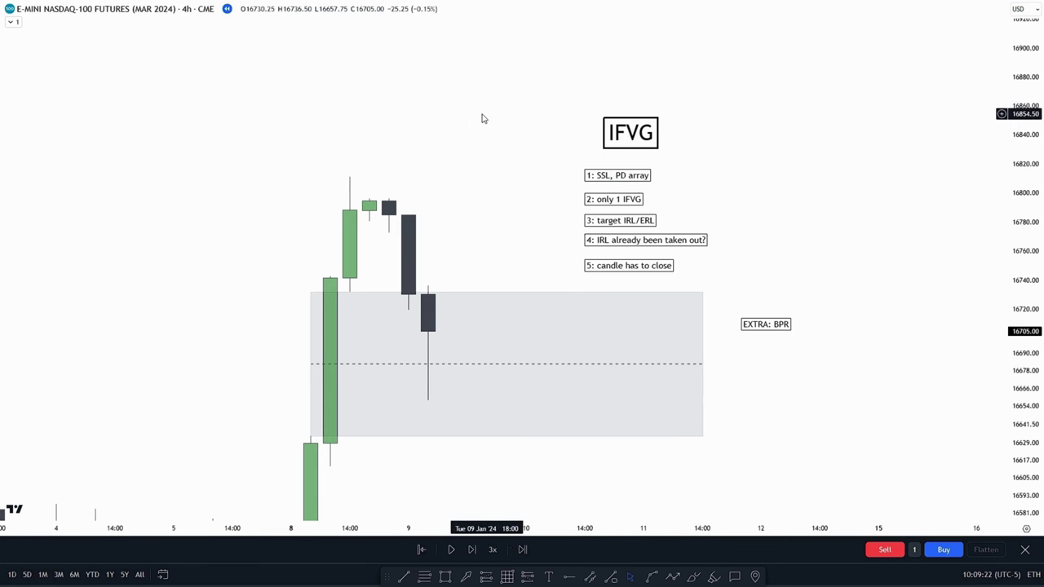
drag(470, 167, 500, 98)
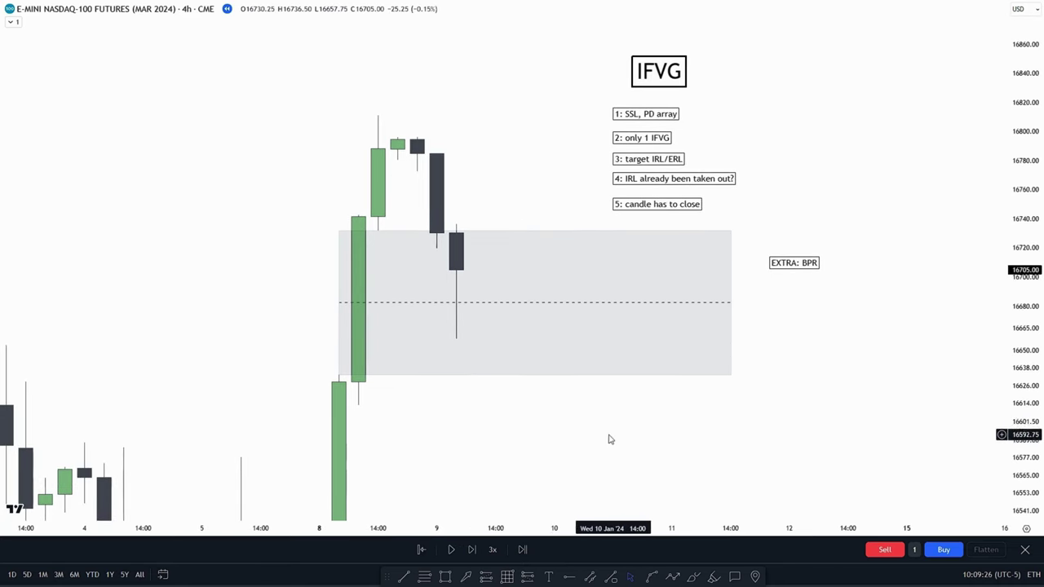
drag(452, 285, 457, 325)
drag(507, 210, 466, 116)
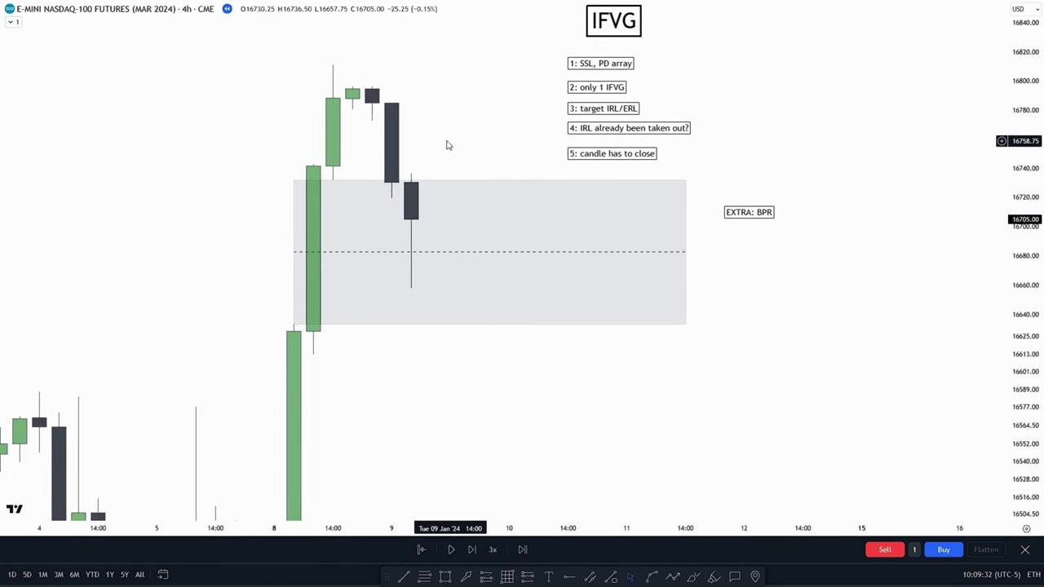
Step: Draw a four-segment zigzag path in empty chart space, peaking near 17160 and 17210 with lows near 17009 and 16995
mouse_move(447, 142)
mouse_down()
mouse_move(477, 266)
mouse_move(591, 322)
mouse_move(697, 574)
mouse_up()
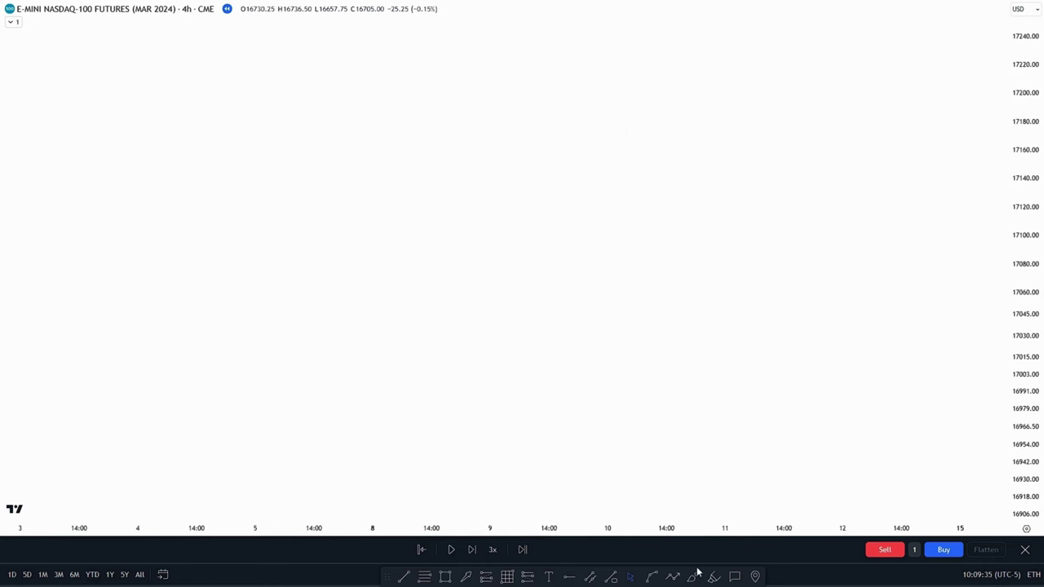
click(391, 337)
click(431, 149)
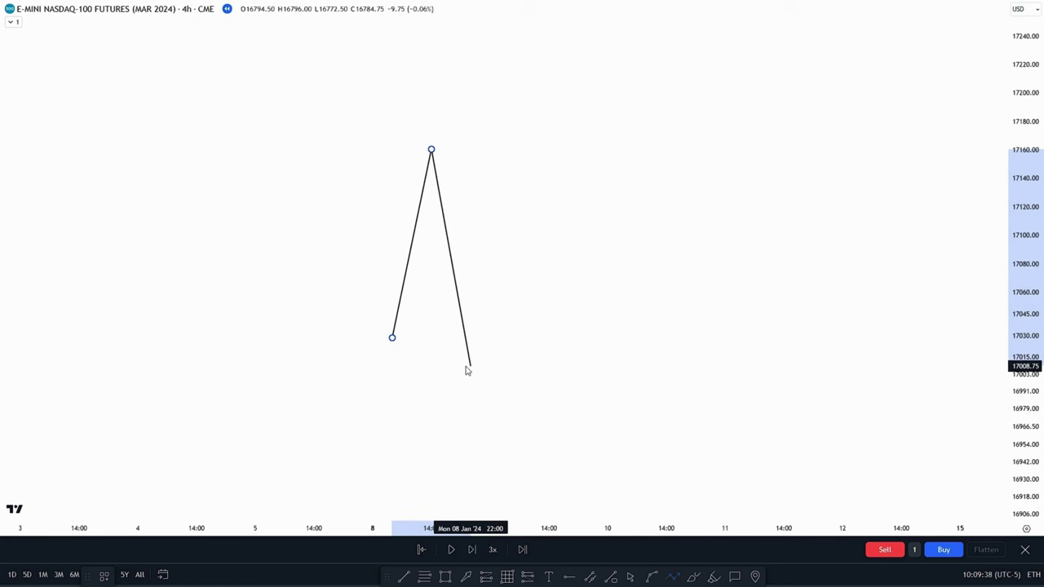
click(509, 78)
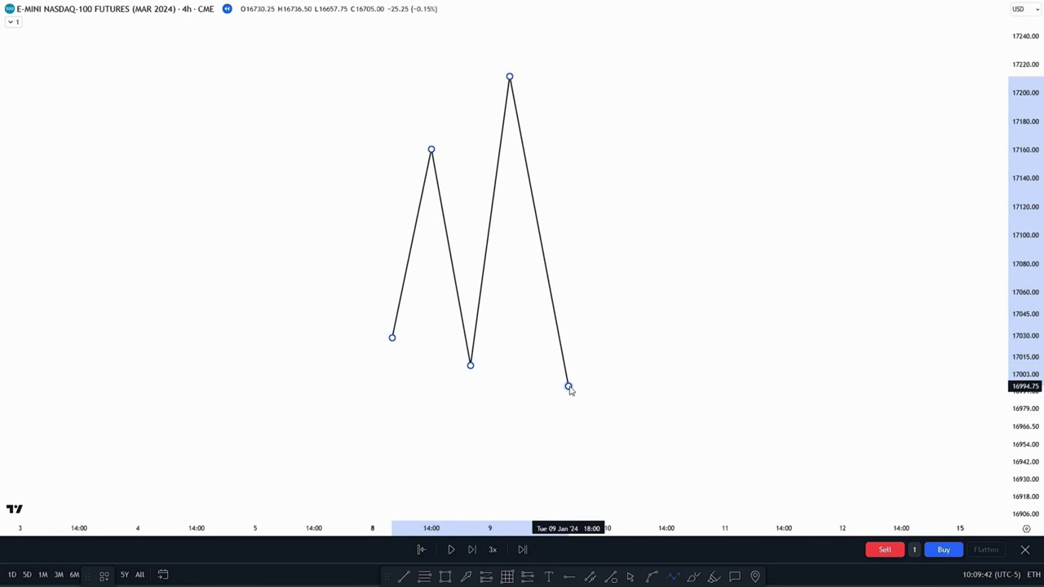
double_click(566, 385)
Step: Delete the zigzag path from the chart
right_click(564, 391)
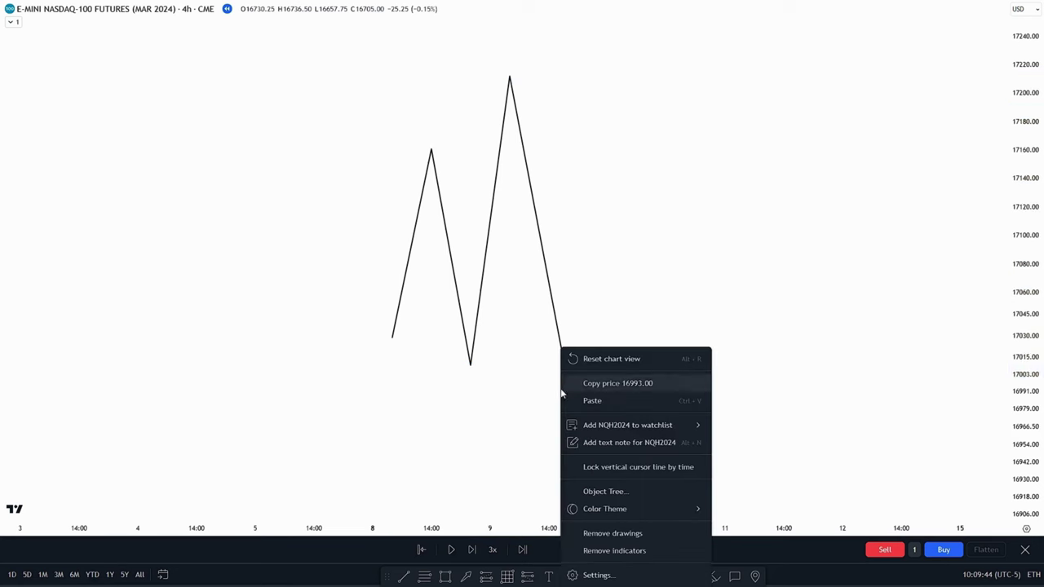
click(486, 334)
click(474, 340)
key(Delete)
drag(662, 510, 613, 138)
scroll(522, 232, up, 1)
drag(500, 221, 500, 194)
drag(678, 214, 708, 225)
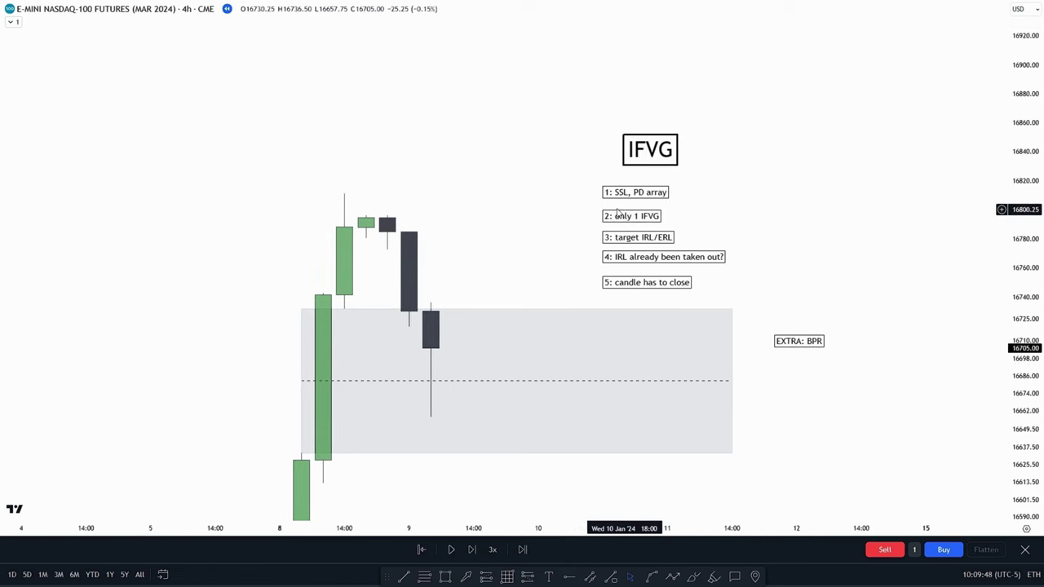
Step: Mark the price gap below the late-December high with a rectangle from 17133.00 to 17139.00, extended to early January
drag(543, 226, 552, 165)
scroll(552, 163, down, 8)
drag(532, 112, 847, 389)
drag(1034, 188, 1034, 323)
drag(763, 212, 784, 287)
scroll(784, 288, up, 6)
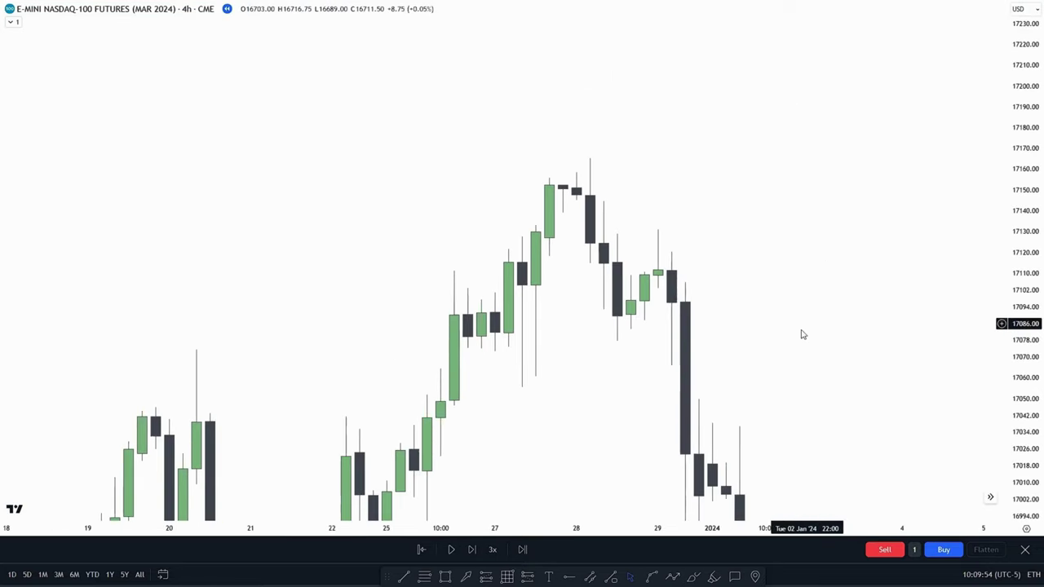
click(444, 576)
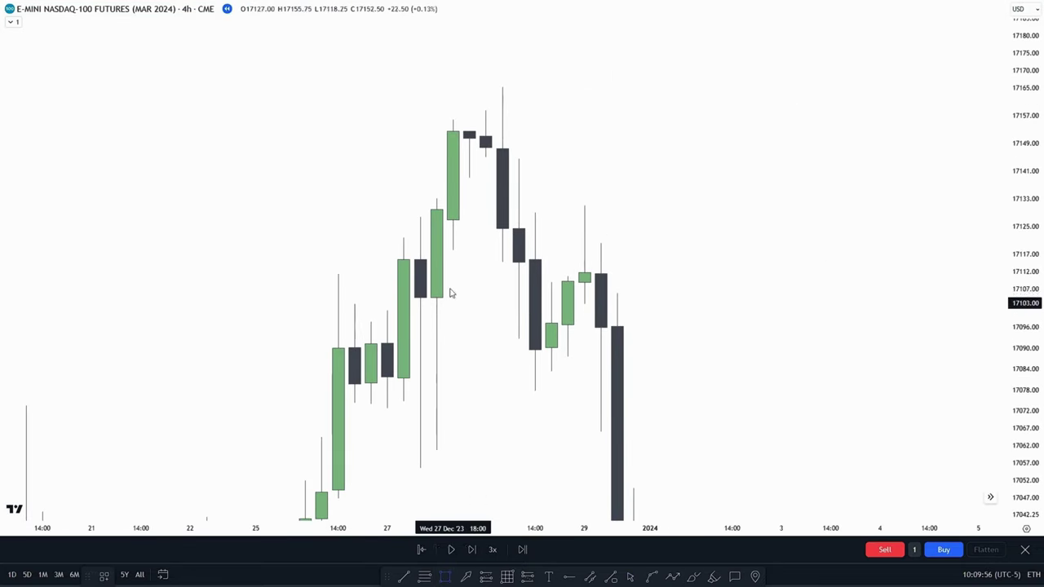
click(438, 198)
click(469, 178)
drag(469, 188, 863, 188)
click(794, 277)
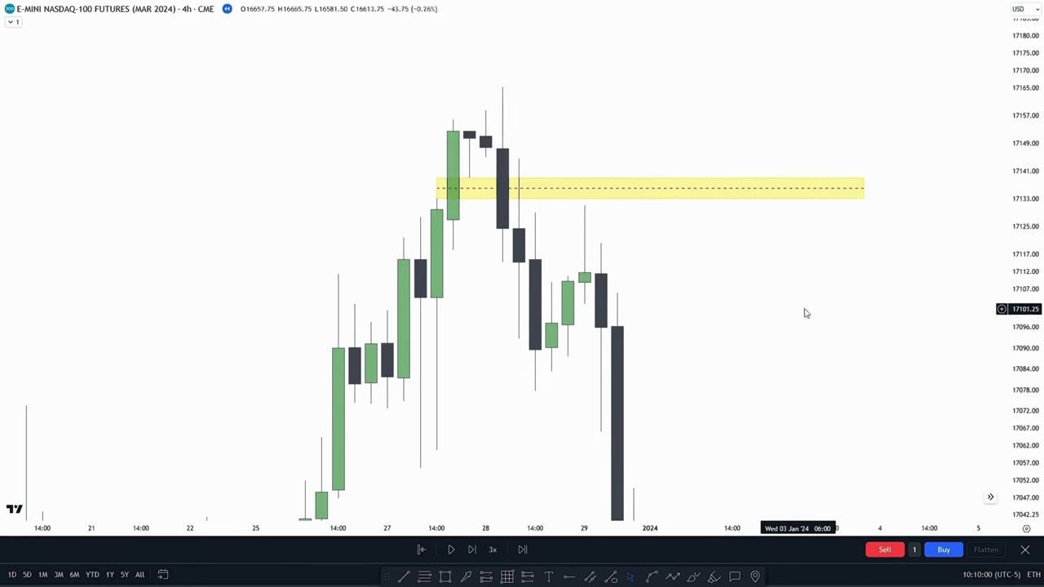
Step: Replace the rectangle with one spanning 17115.50 to 17122.00 over the gap beneath it, and delete that one too
drag(558, 198, 542, 155)
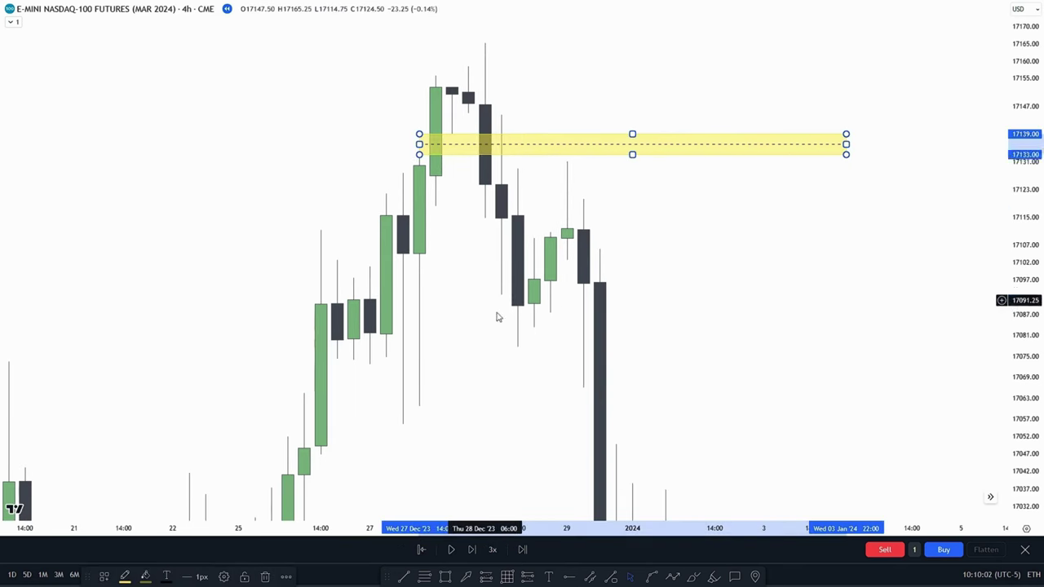
key(Delete)
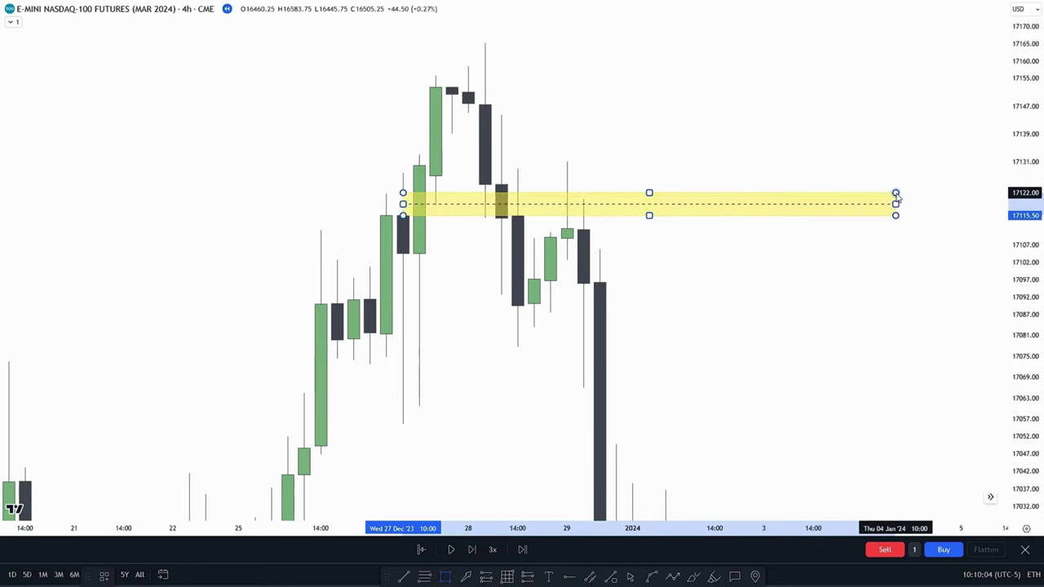
click(879, 173)
key(Delete)
Step: Draw a rectangle over the large 2 January sell-off gap, from 16968.25 down to 16791.00 and across to 9 January
drag(728, 333, 625, 219)
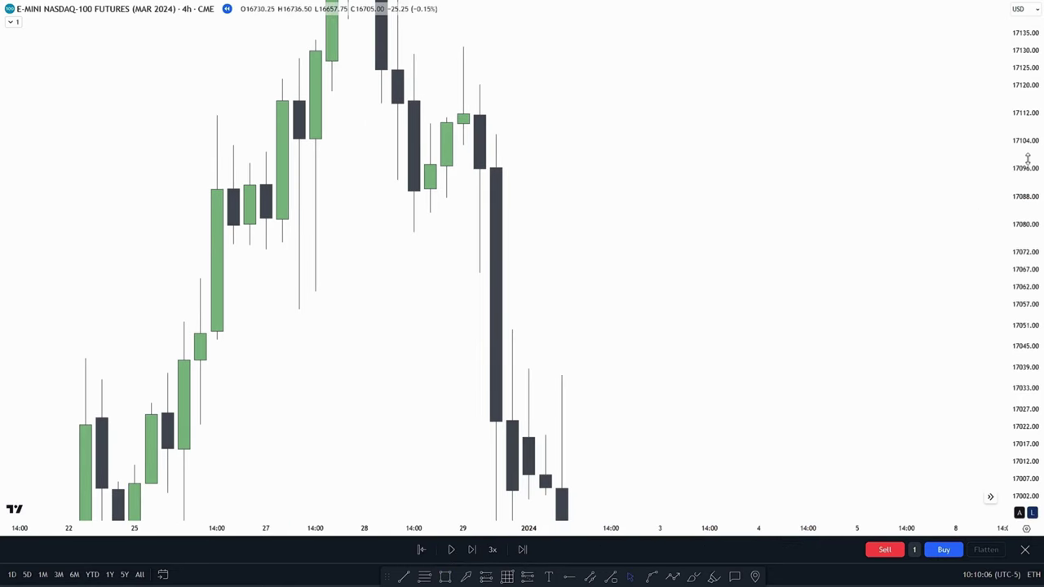
drag(1027, 159, 1025, 257)
scroll(816, 334, down, 1)
drag(793, 340, 676, 65)
drag(1017, 225, 1019, 359)
drag(938, 326, 869, 295)
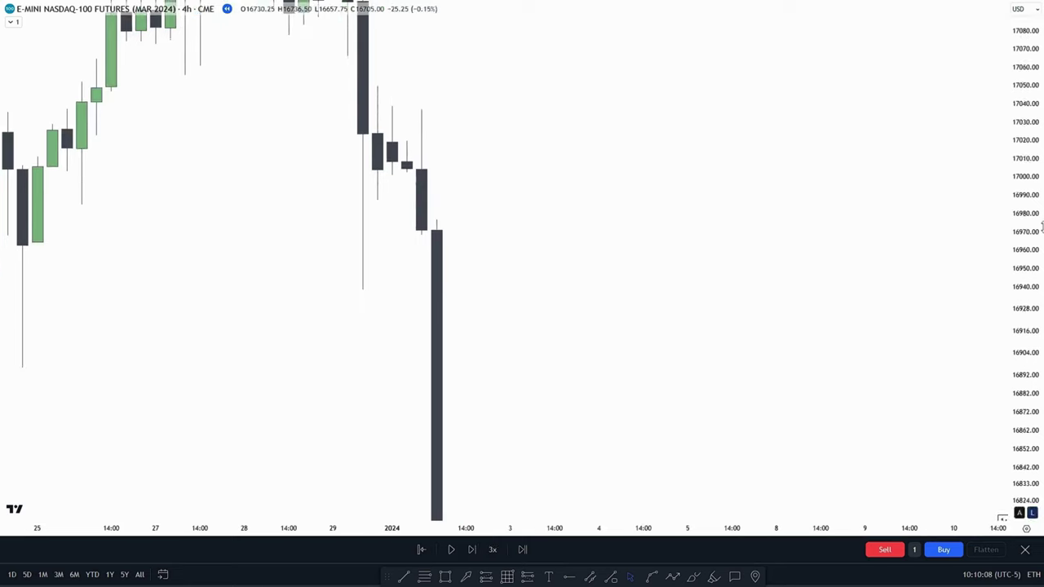
drag(1040, 227, 1035, 383)
drag(743, 358, 686, 335)
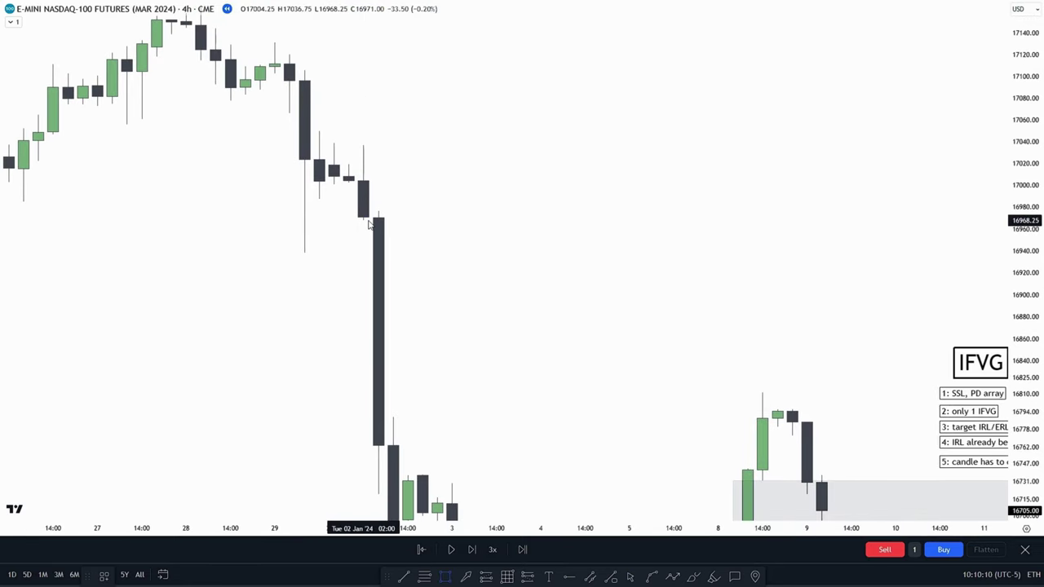
drag(367, 221, 858, 419)
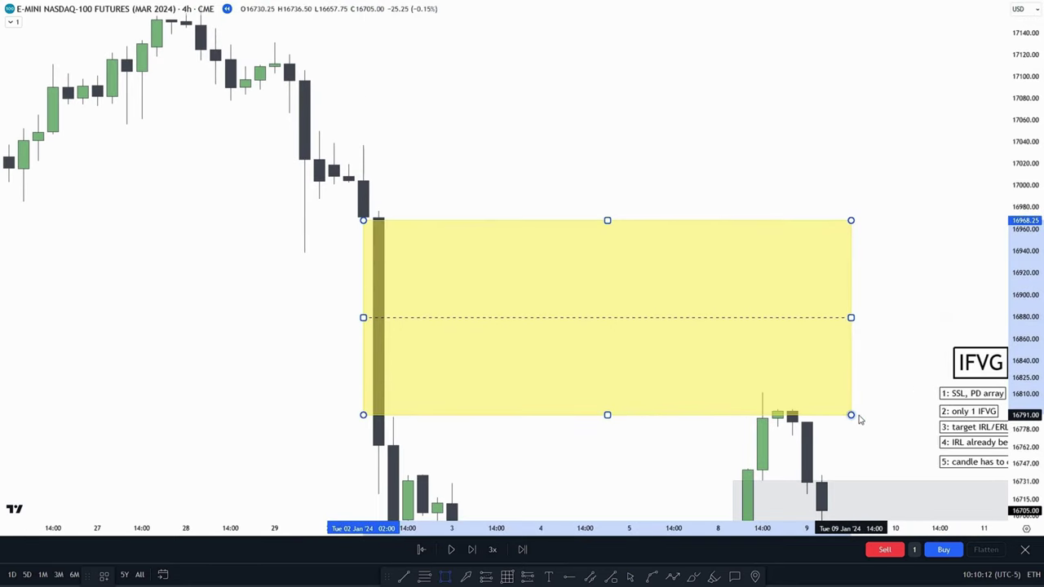
Step: Delete the rectangle covering the large 2 January gap
key(Escape)
mouse_move(348, 181)
mouse_down()
mouse_move(378, 211)
mouse_move(868, 200)
mouse_up()
key(Delete)
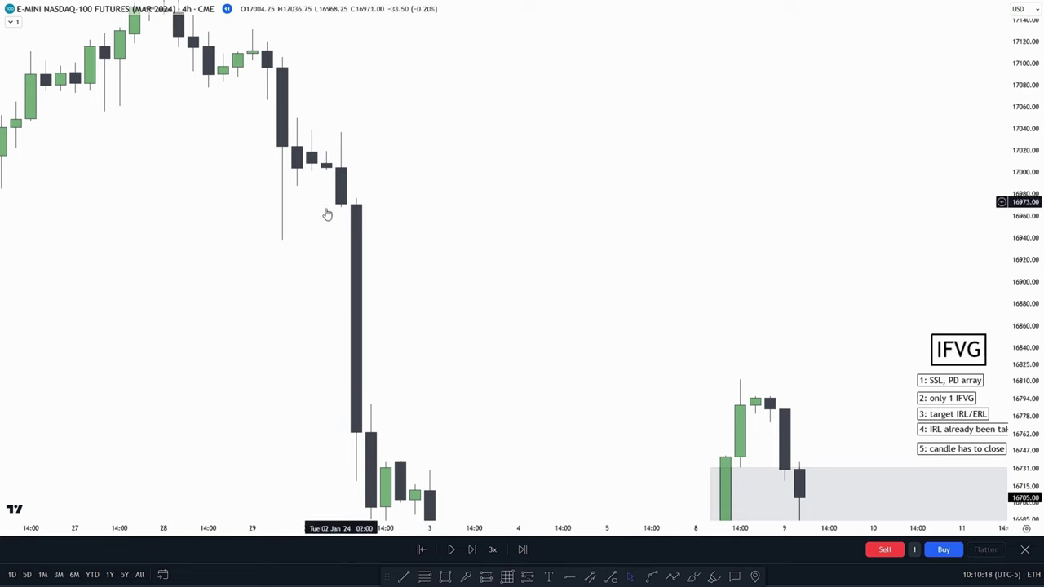
drag(569, 269, 438, 154)
drag(1032, 343, 1034, 212)
drag(552, 244, 514, 180)
scroll(514, 180, up, 1)
scroll(513, 180, right, 5)
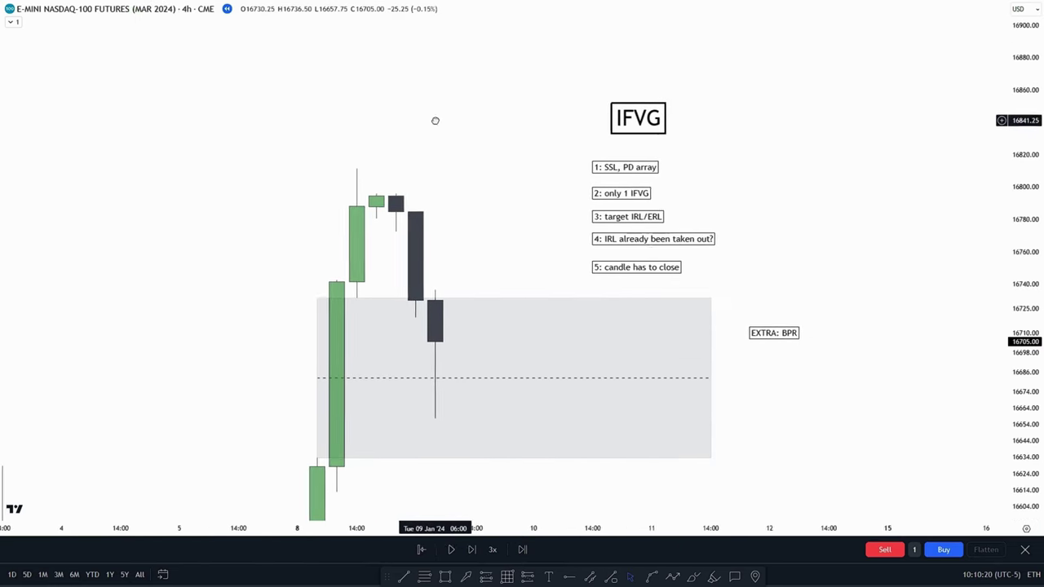
scroll(480, 212, right, 1)
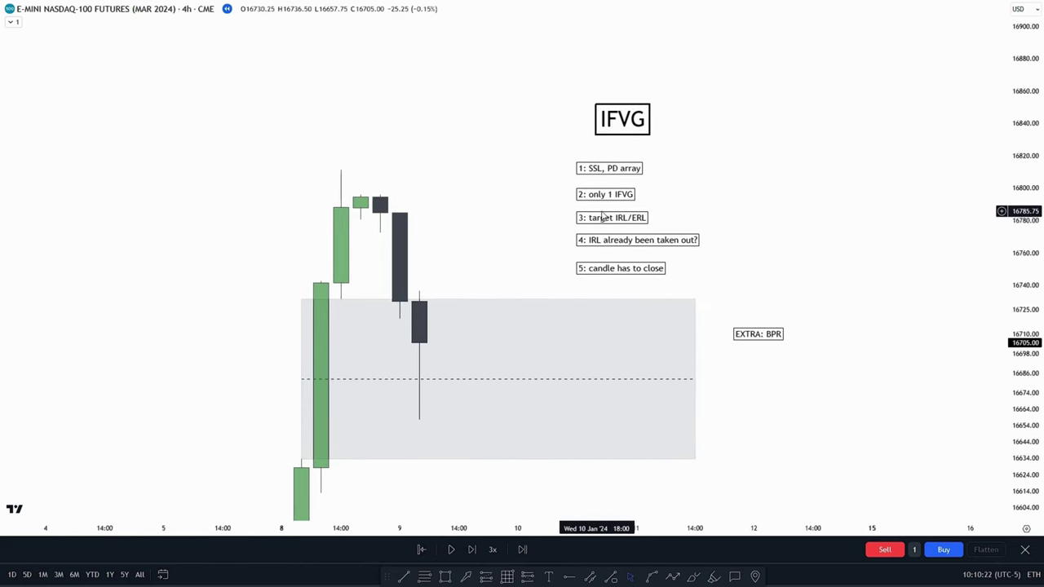
Step: Draw a six-segment zigzag path in empty space with a first low near 17070, a deeper low, a higher low and a final rally near 17217
drag(492, 228, 618, 269)
drag(633, 98, 580, 512)
drag(726, 163, 664, 302)
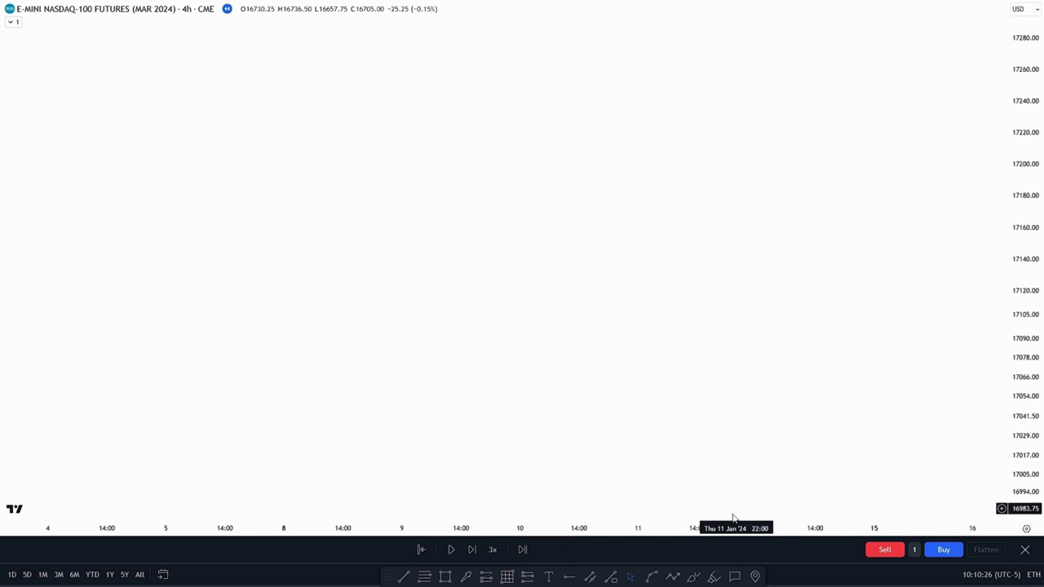
click(673, 577)
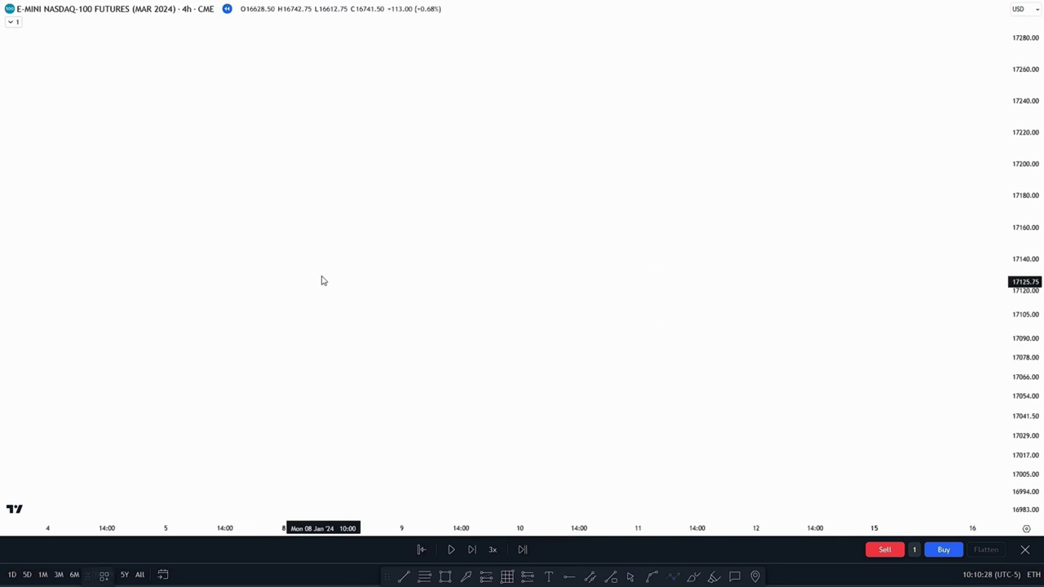
click(363, 202)
click(383, 369)
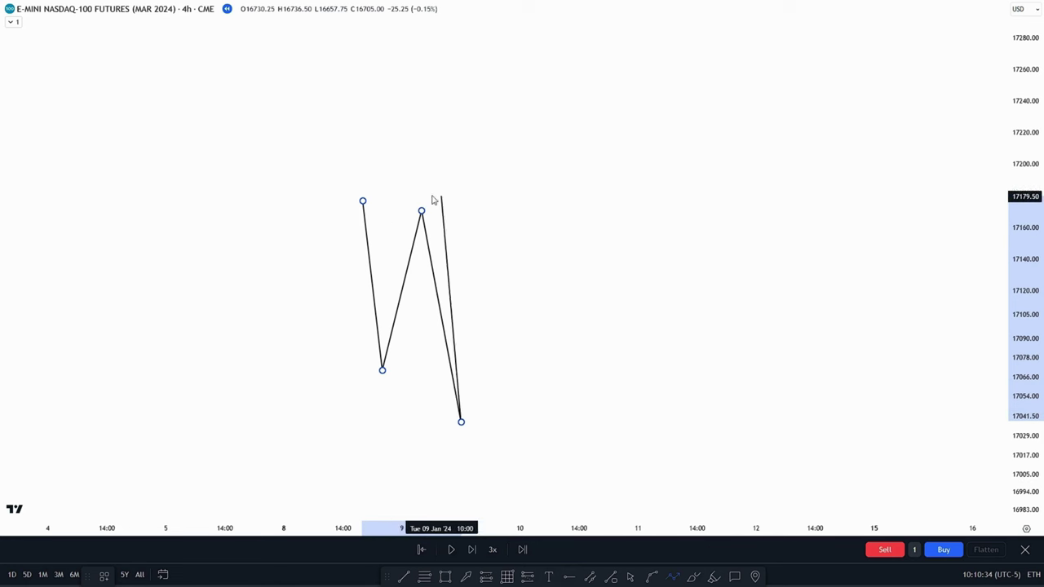
click(500, 278)
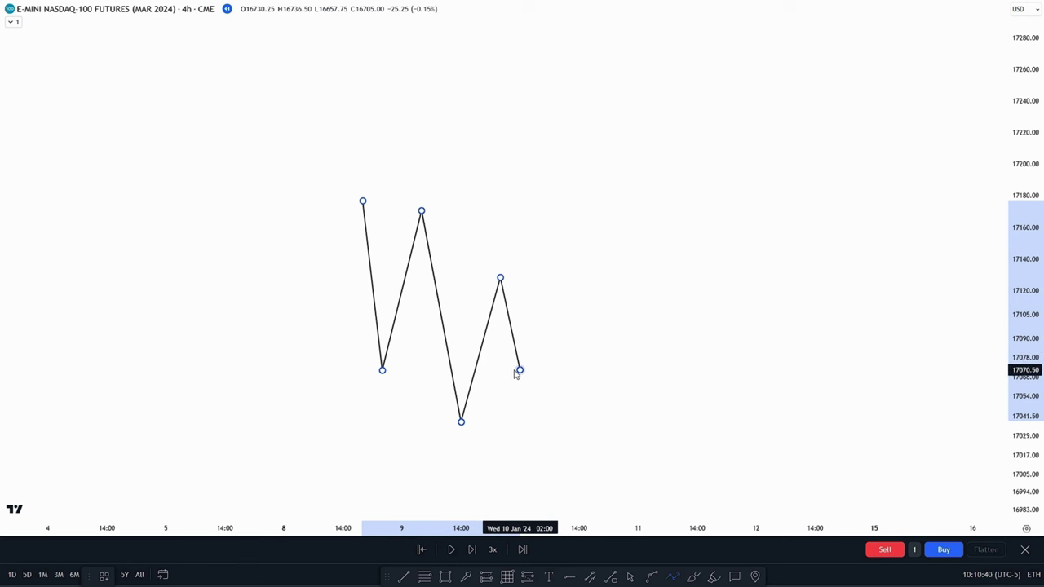
click(517, 370)
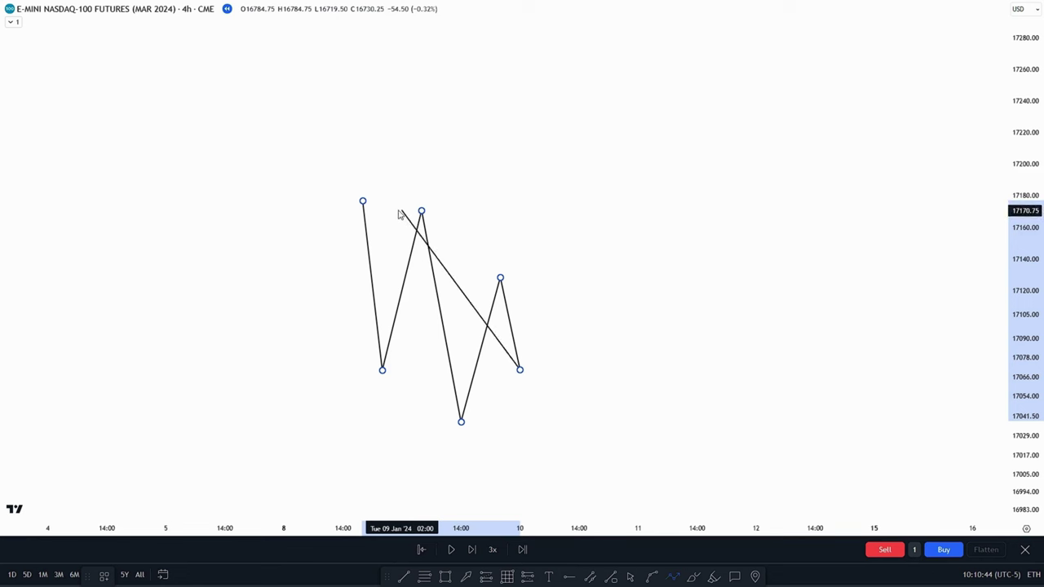
click(597, 139)
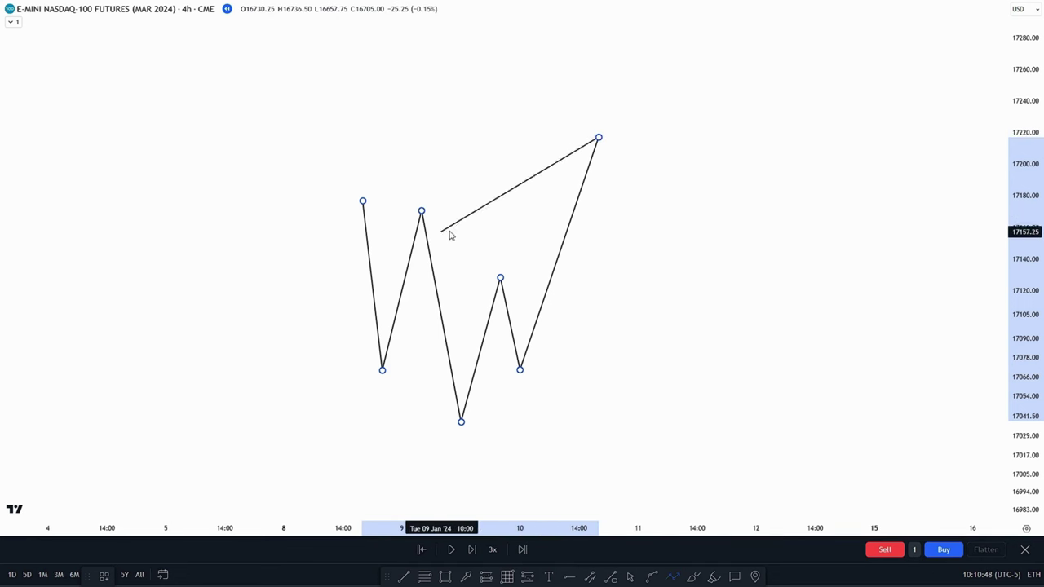
click(706, 250)
Step: Draw a short horizontal trend line at 17070.50 from the zigzag's first low and delete it
drag(717, 230, 813, 192)
drag(537, 225, 534, 248)
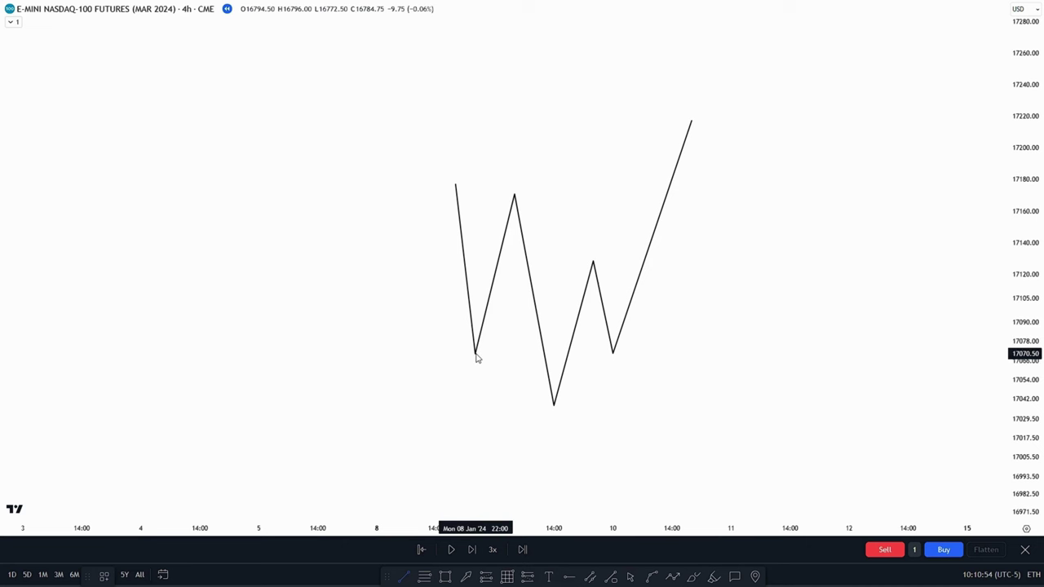
drag(476, 356, 535, 355)
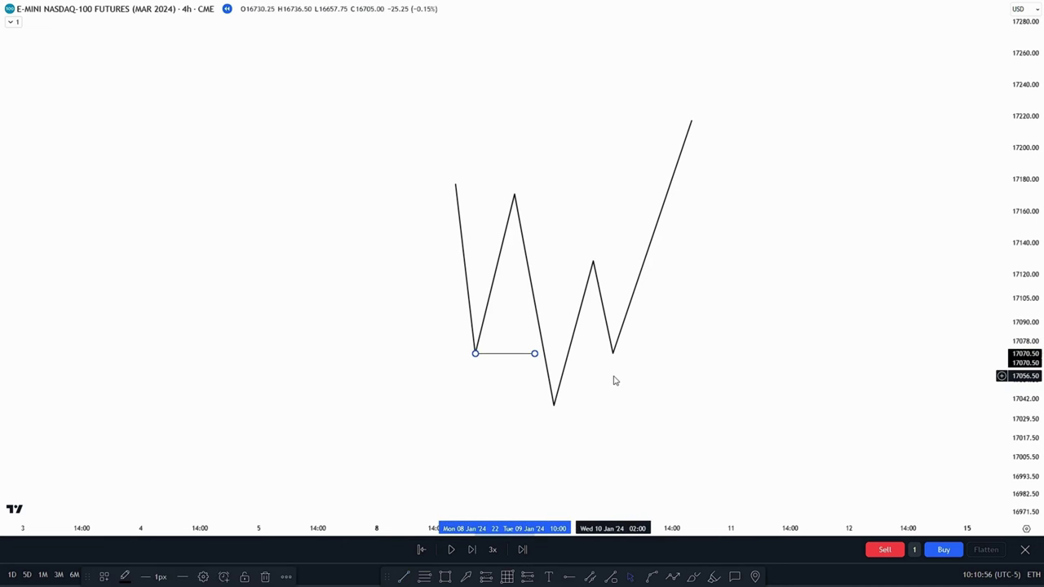
key(Delete)
Step: Draw a rectangle from 17096.50 to 17070.50 across the zigzag's down leg, extended beyond its final rally
drag(629, 383, 578, 396)
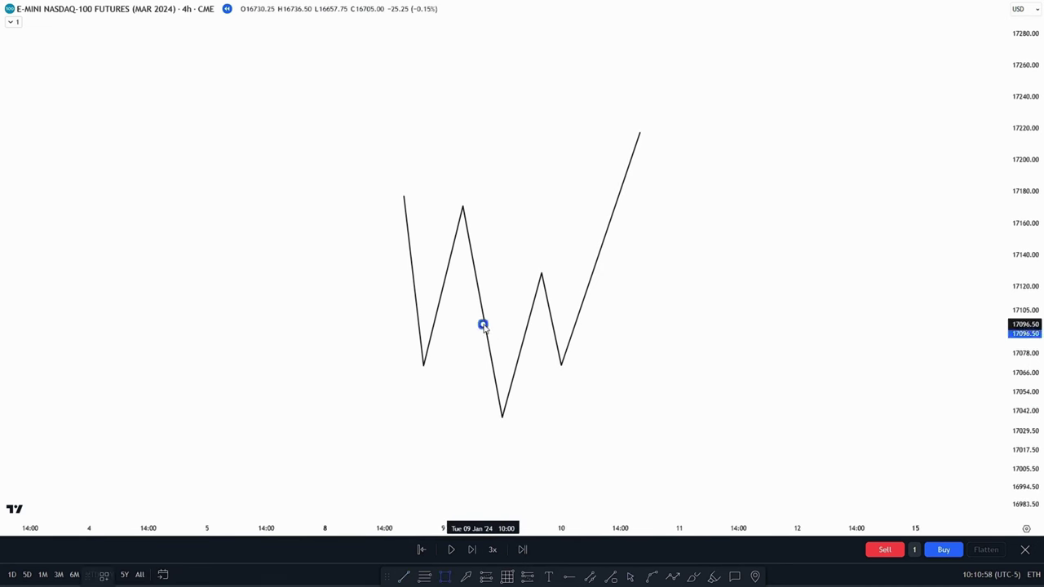
mouse_move(483, 325)
mouse_down()
mouse_move(885, 372)
mouse_move(875, 365)
mouse_up()
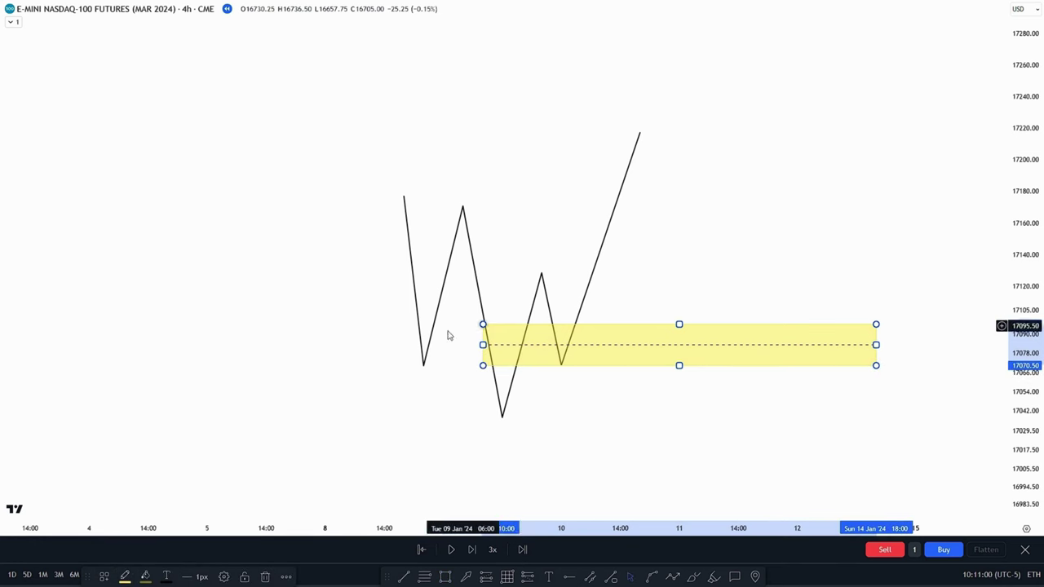
drag(520, 291, 516, 269)
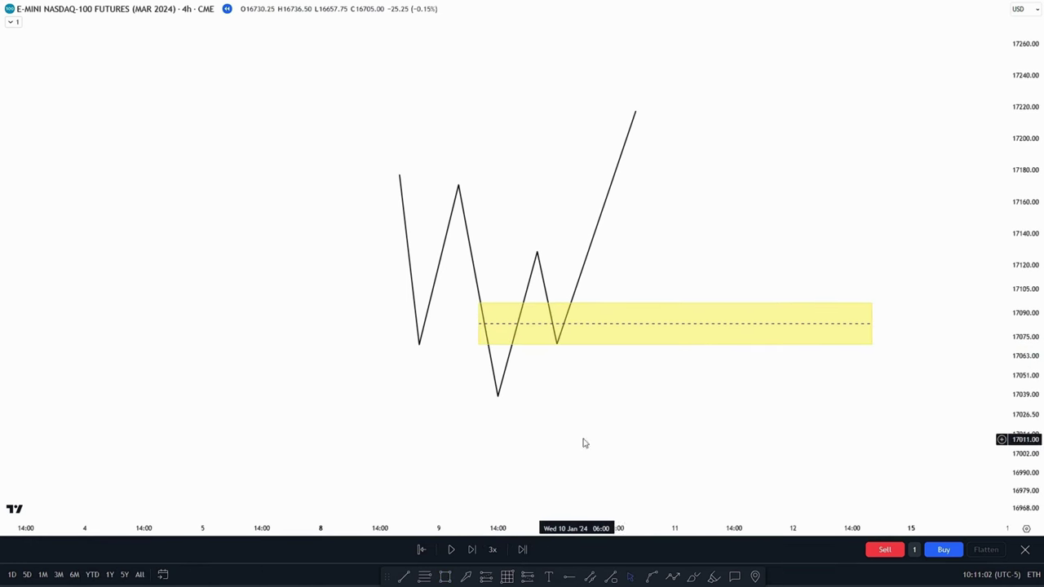
Step: Delete the rectangle drawn across the zigzag
click(499, 346)
key(Delete)
drag(599, 399, 643, 443)
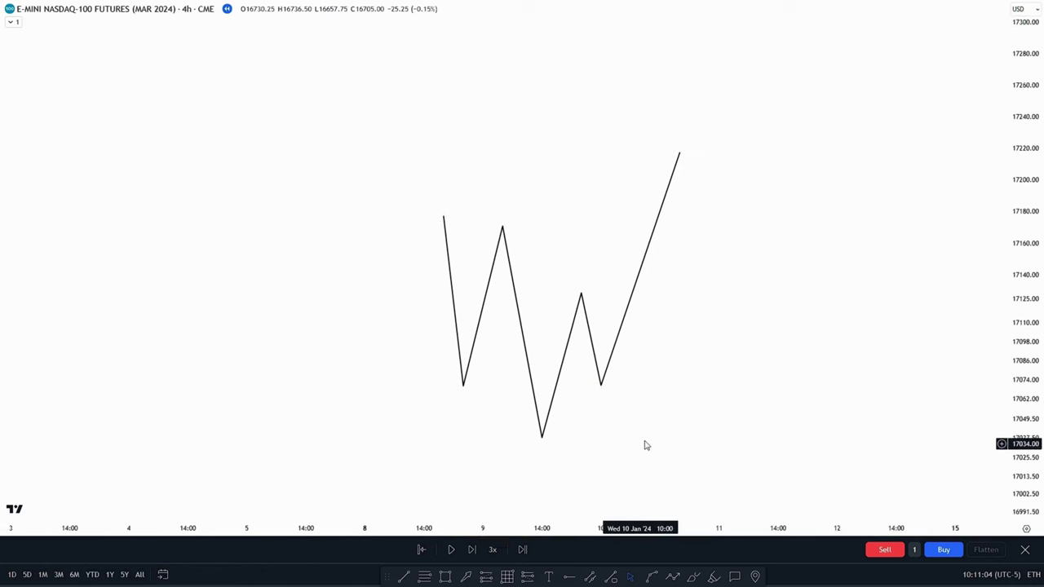
Step: Draw a horizontal trend line at 17171.75 from the zigzag's second high to its final rally and delete it
click(405, 577)
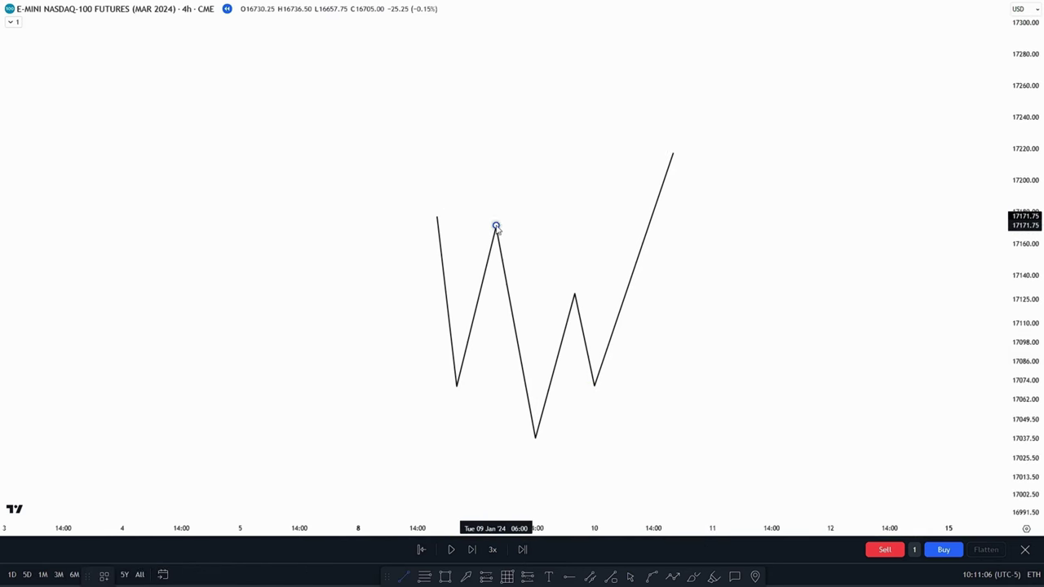
click(496, 226)
shift+click(654, 239)
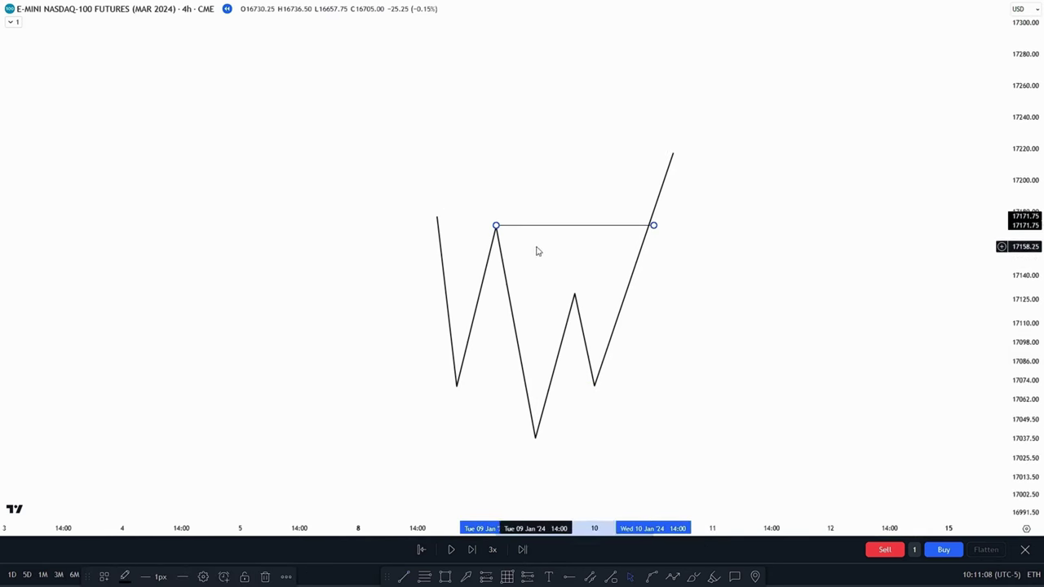
key(Delete)
drag(740, 347, 716, 300)
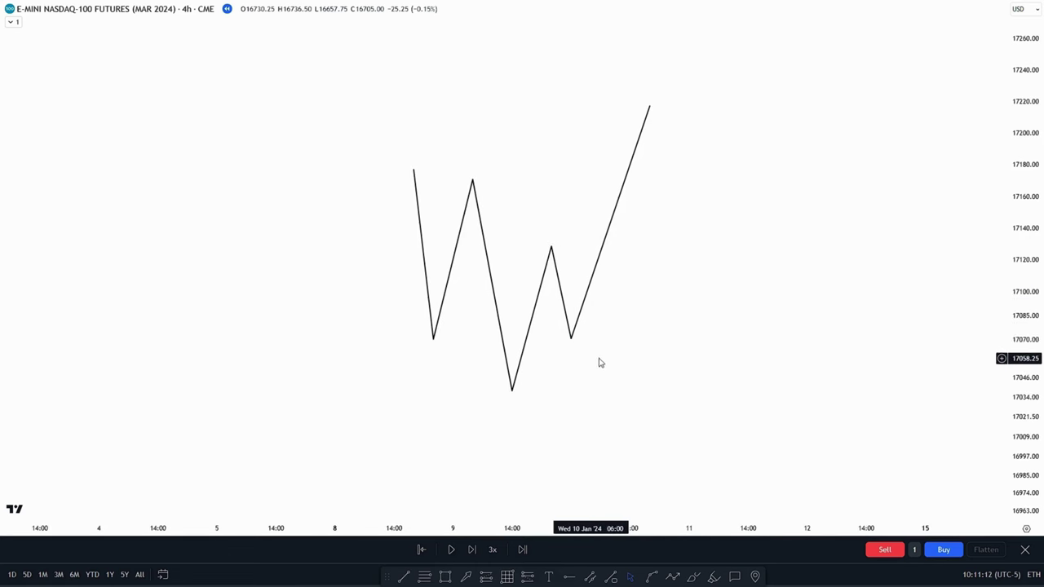
Step: Delete the zigzag price path and return to the IFVG rules checklist
click(571, 339)
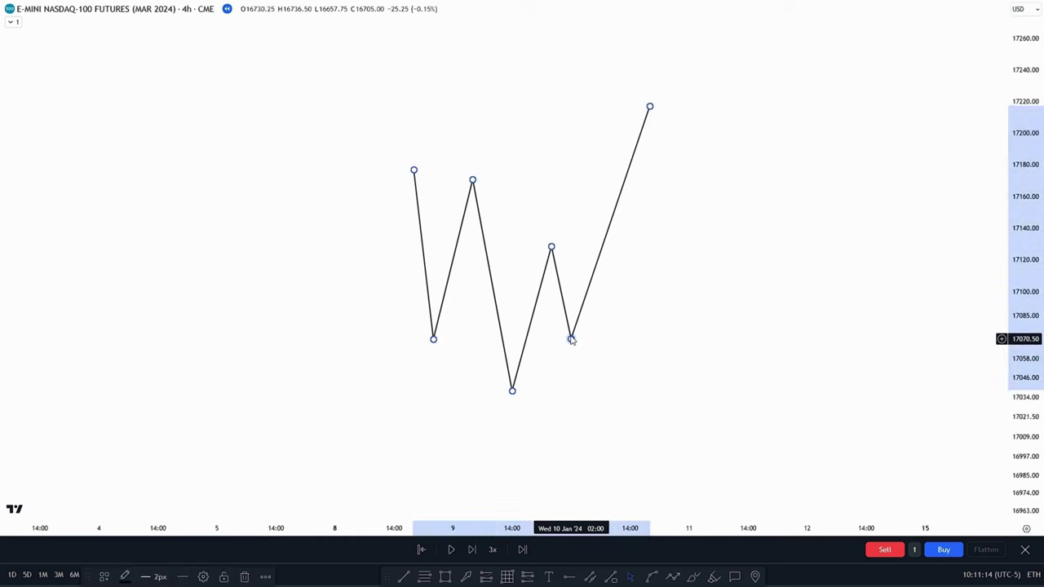
key(Delete)
drag(716, 384, 657, 173)
mouse_move(754, 466)
mouse_down()
mouse_move(769, 298)
mouse_move(807, 174)
mouse_up()
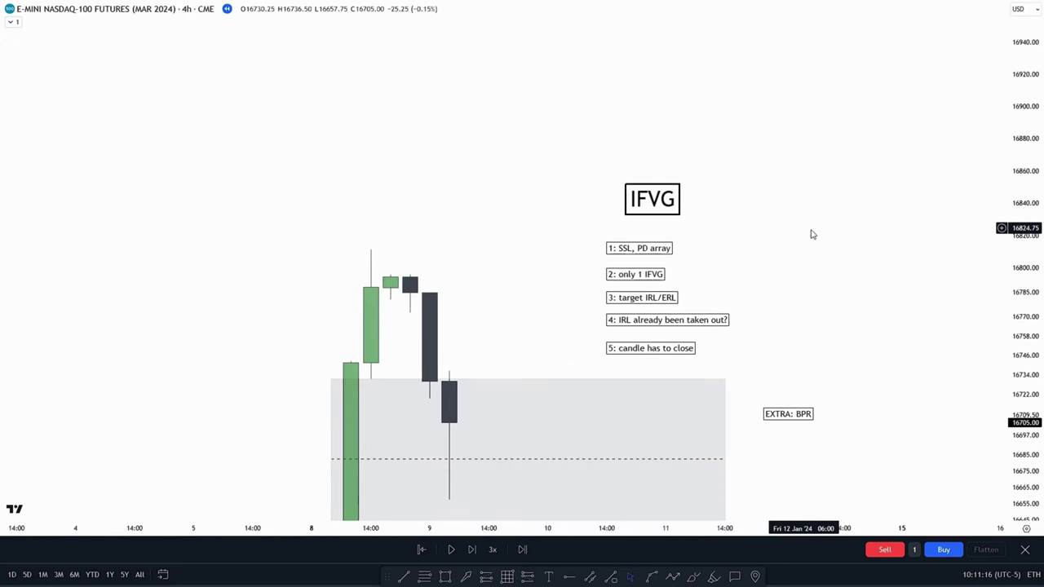
drag(816, 261, 819, 236)
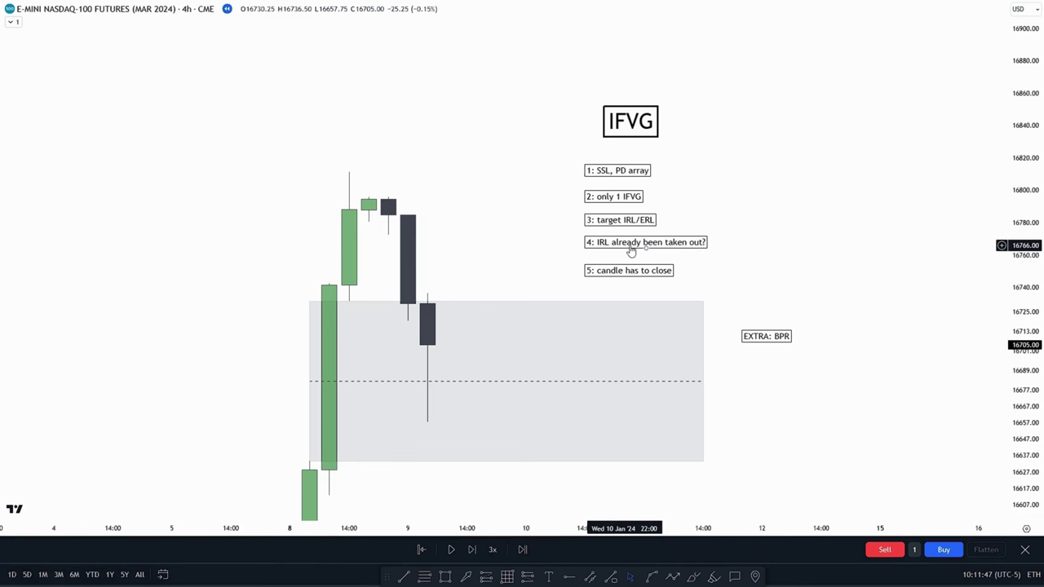
Step: Draw a zigzag path in empty chart space from about 17203 through lows near 17115, 17094 and 17117.50, ending in a rally to about 17264
drag(503, 169, 514, 519)
drag(548, 242, 562, 481)
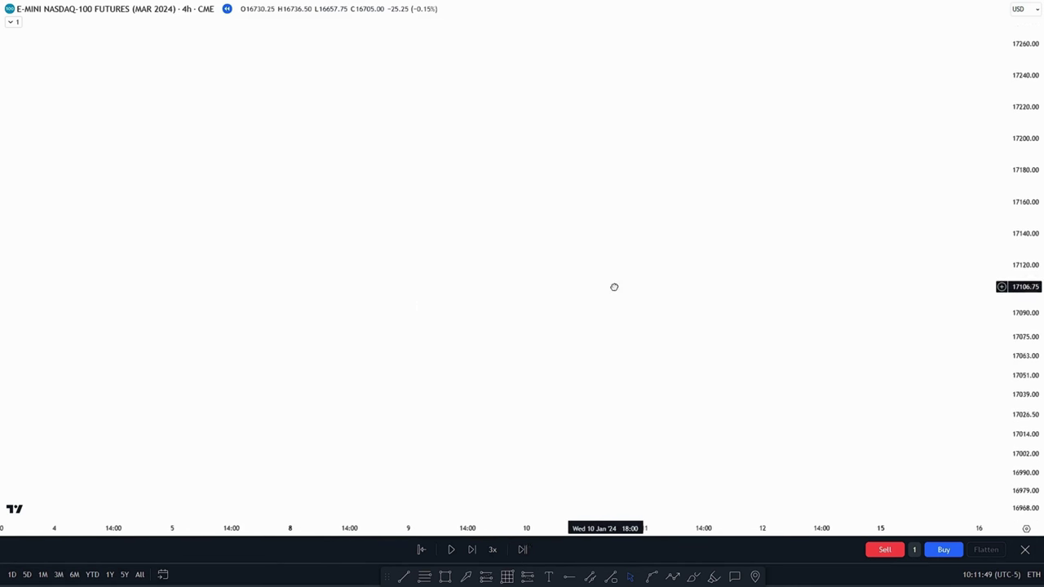
drag(615, 287, 639, 358)
click(671, 578)
click(343, 199)
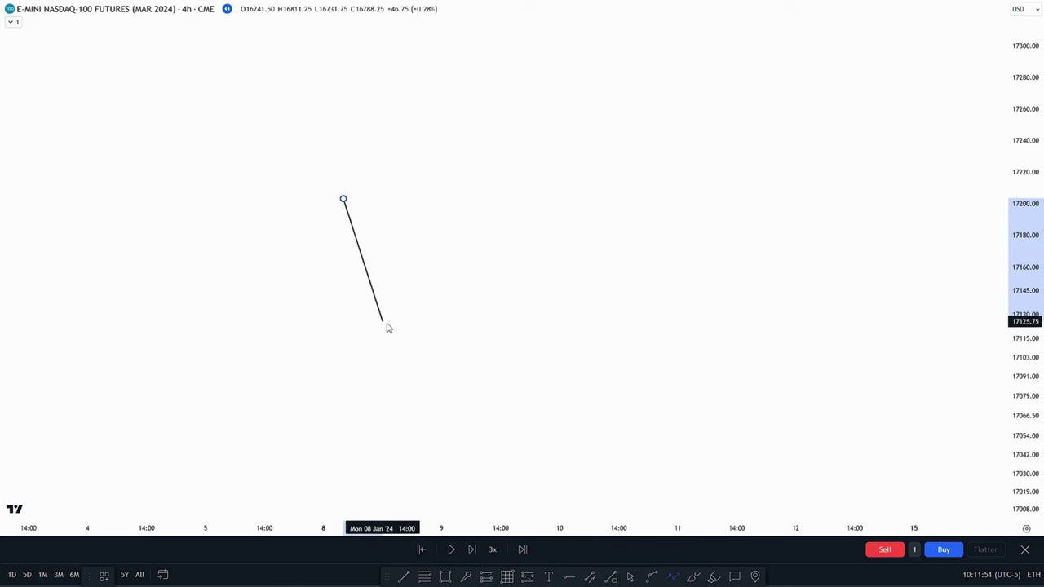
click(402, 188)
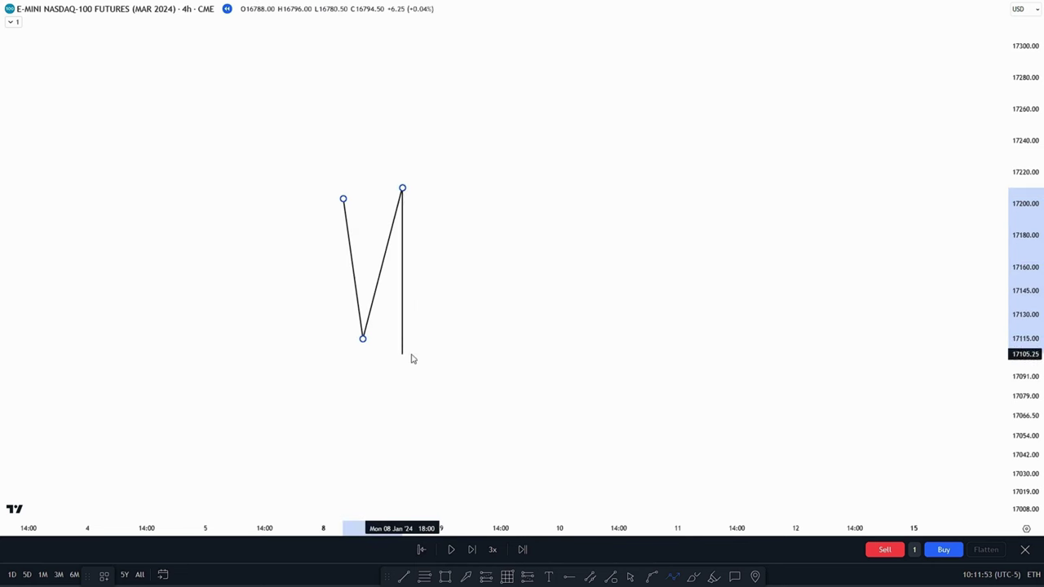
click(422, 372)
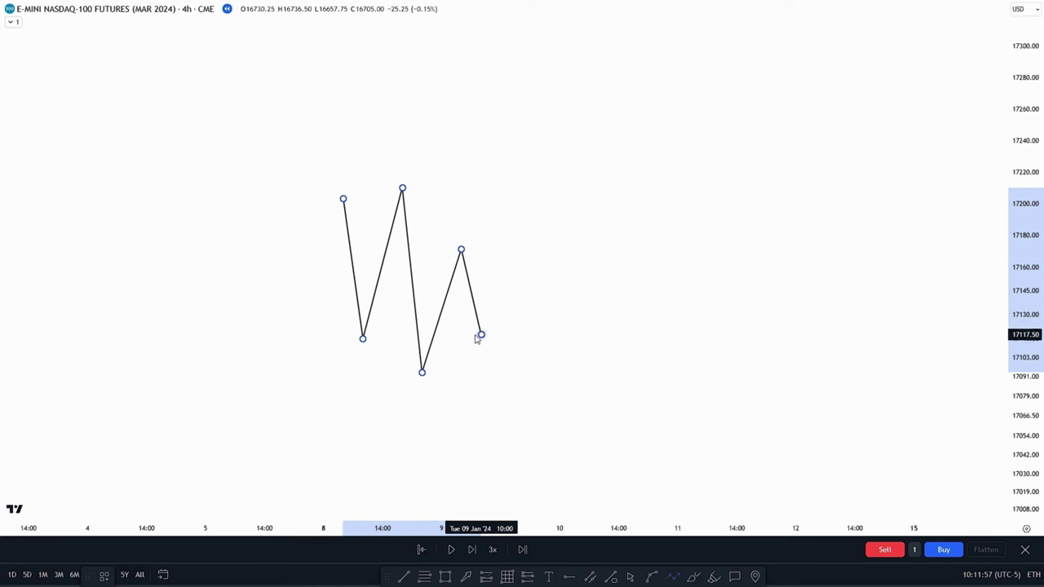
double_click(560, 102)
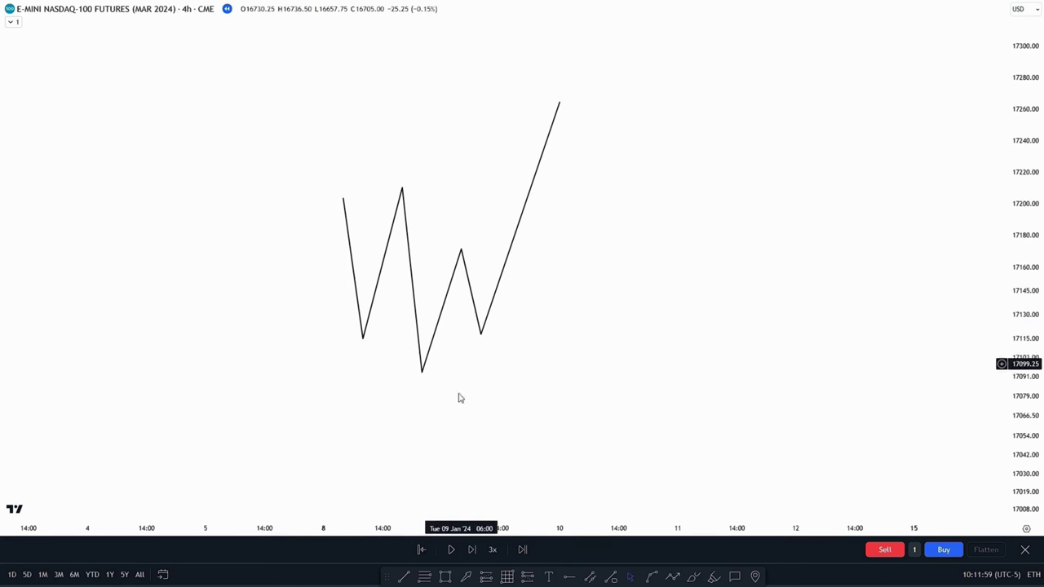
Step: Draw trend lines from the zigzag's second high toward its final rally, the first horizontal at 17209.75, and delete each one
click(402, 190)
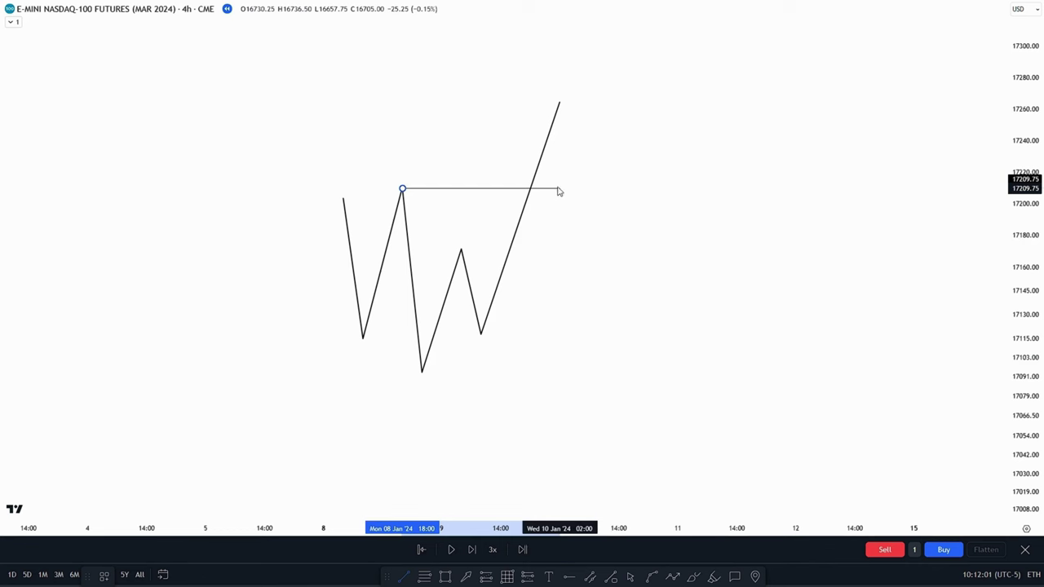
click(520, 188)
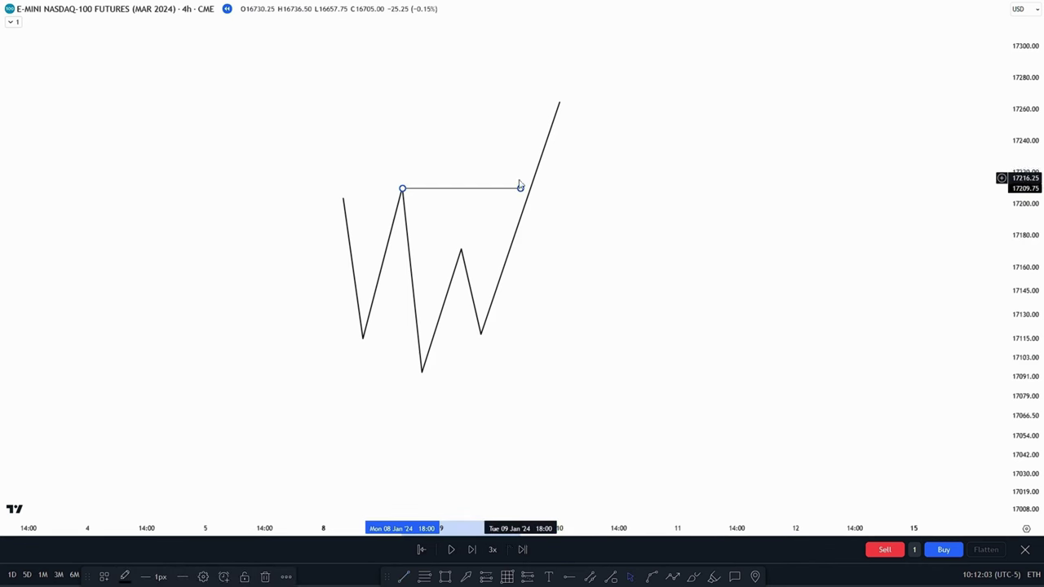
key(Delete)
drag(463, 177, 467, 182)
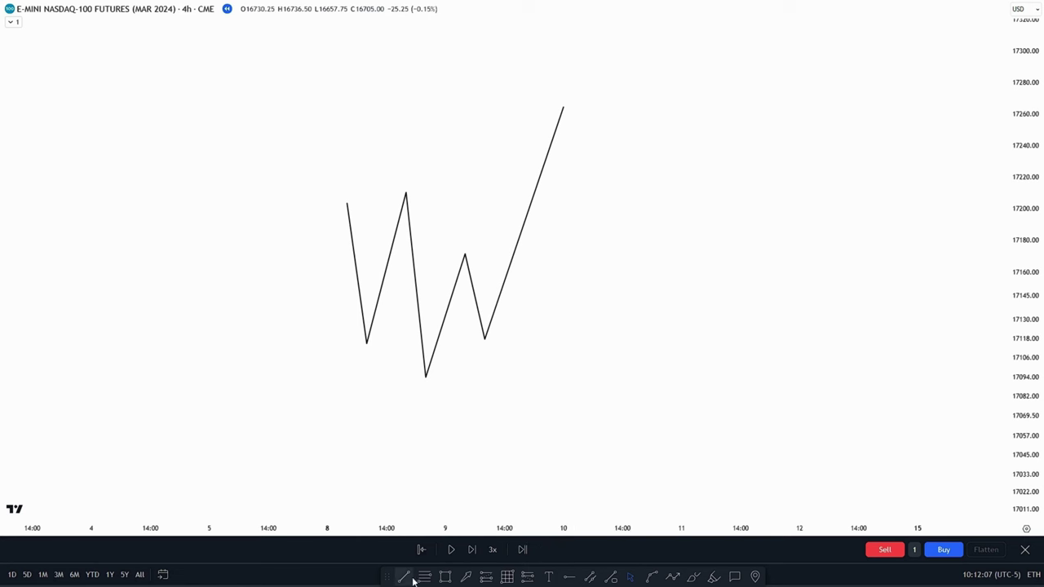
mouse_move(405, 194)
mouse_down()
mouse_move(594, 217)
mouse_move(545, 210)
mouse_up()
key(Delete)
mouse_move(711, 303)
mouse_down()
mouse_move(729, 258)
mouse_move(731, 282)
mouse_up()
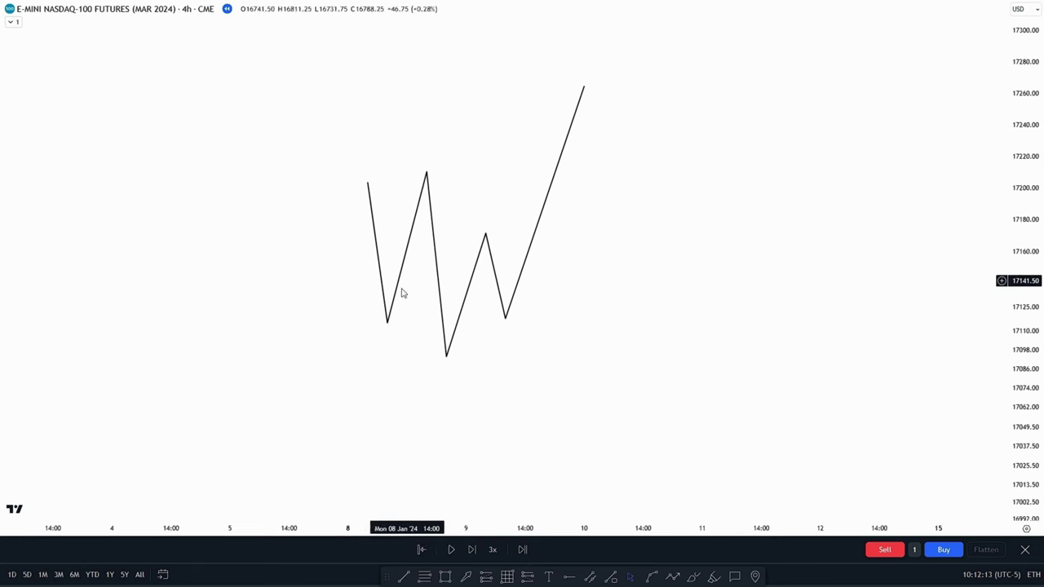
Step: Move the zigzag's endpoint one bar later at about 17261 and raise its third high to about 17238, above the second high
drag(538, 294, 549, 346)
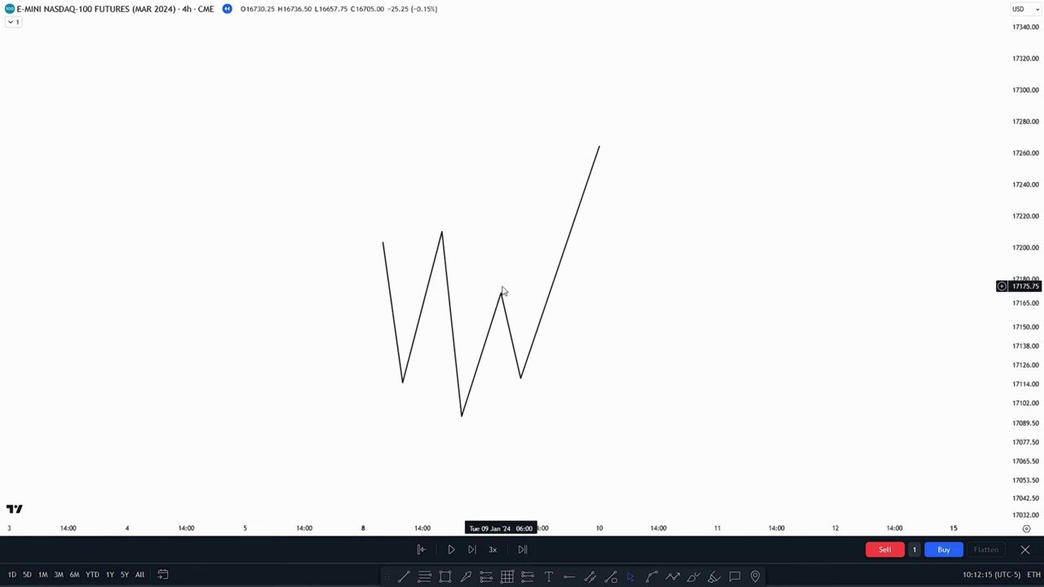
drag(600, 148, 618, 151)
click(595, 307)
click(501, 300)
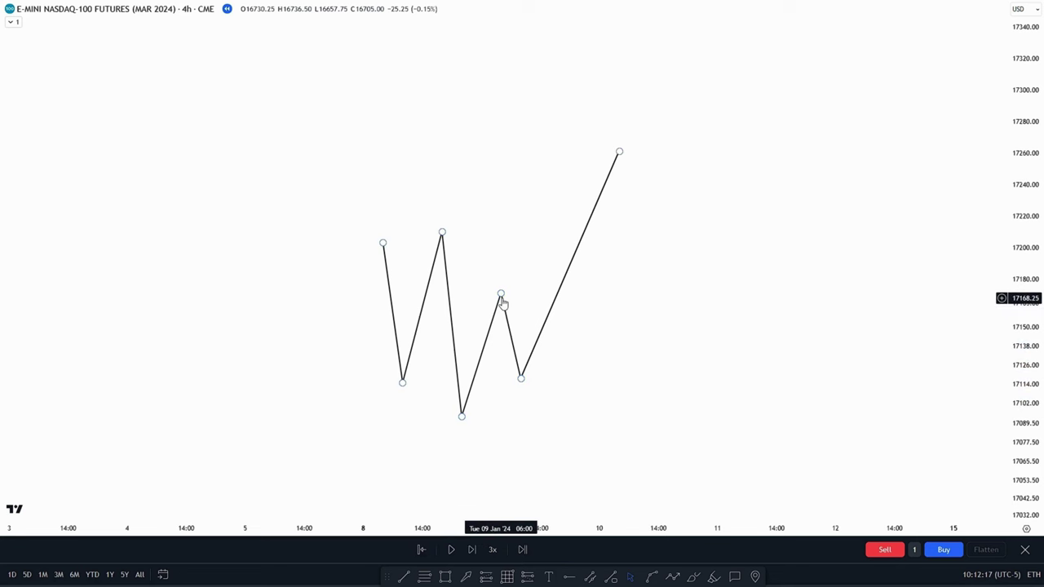
click(566, 282)
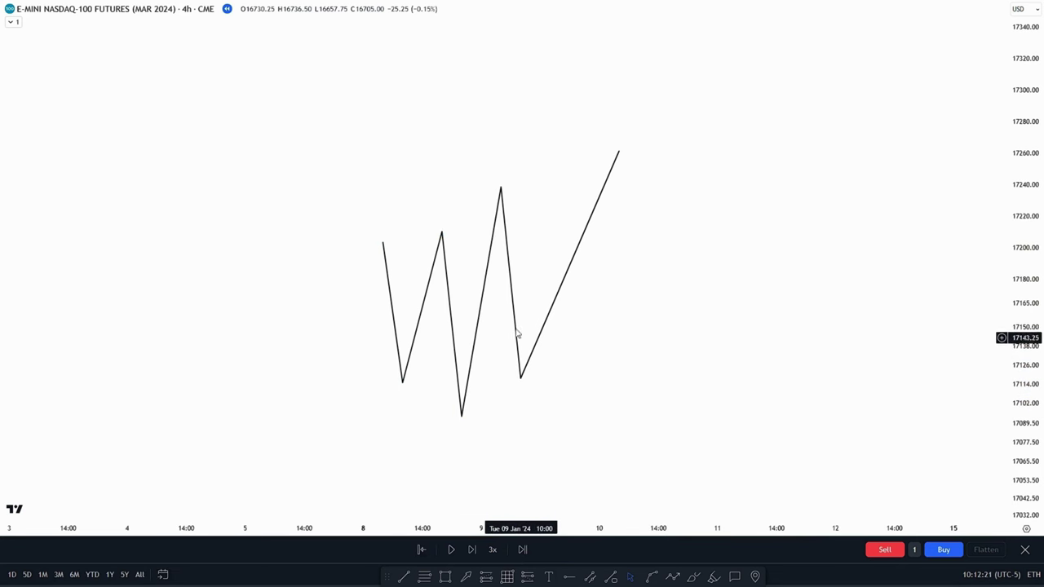
Step: Move the zigzag's endpoint down below all its lows, then raise it to about 17280
drag(671, 347, 708, 282)
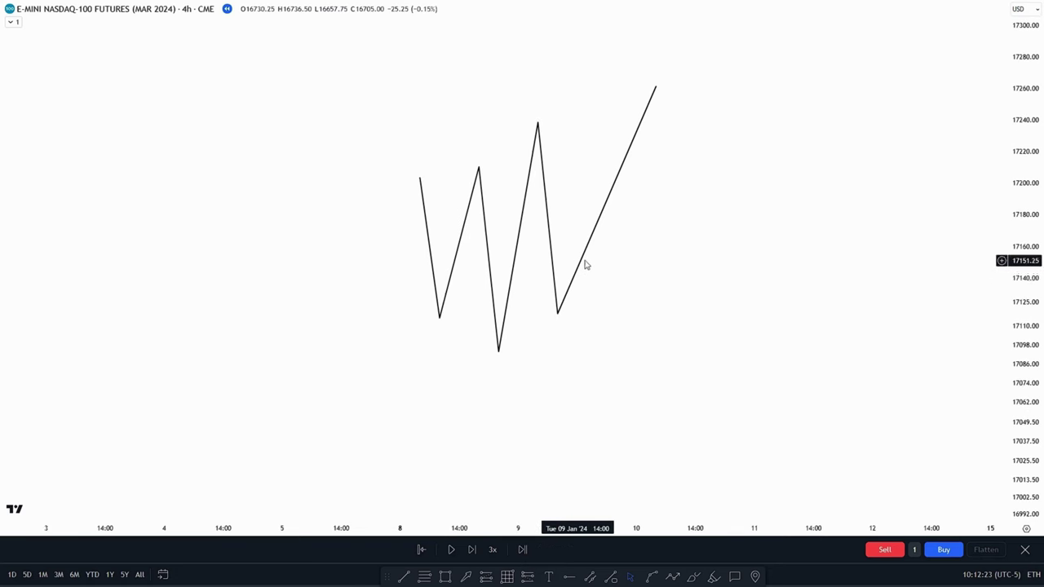
drag(656, 90, 592, 441)
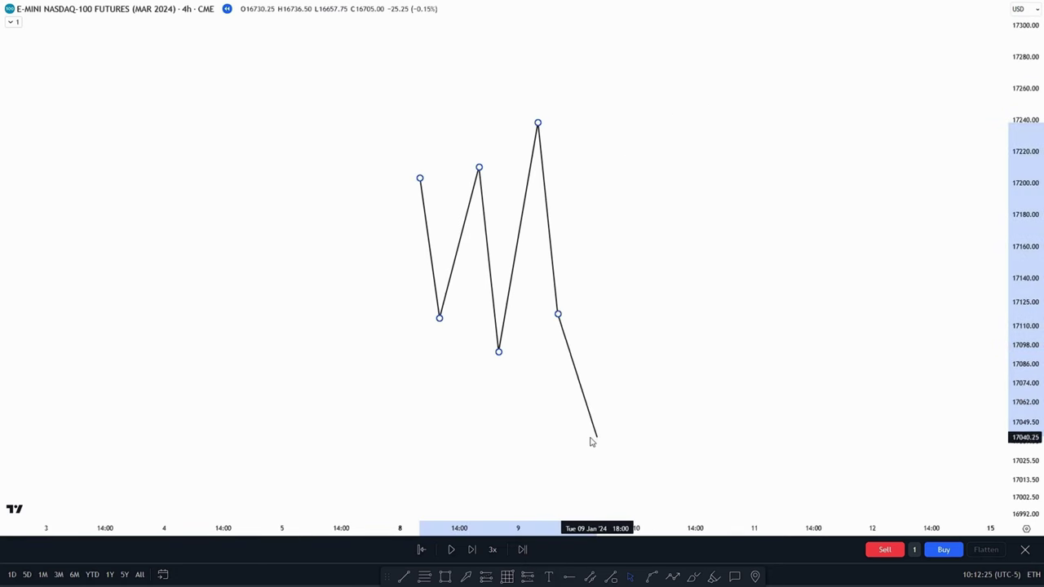
click(574, 381)
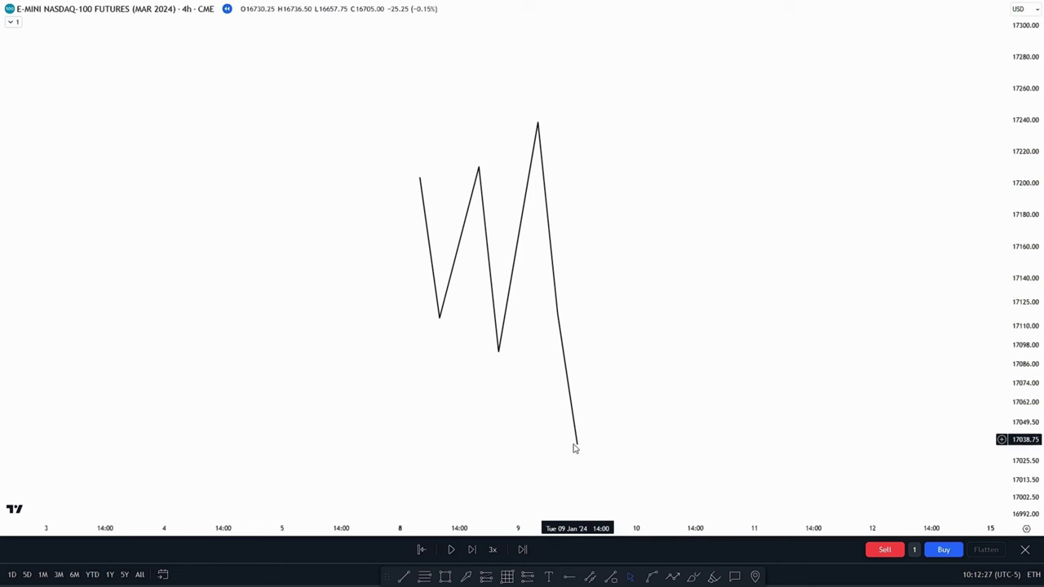
drag(578, 439, 656, 57)
click(718, 161)
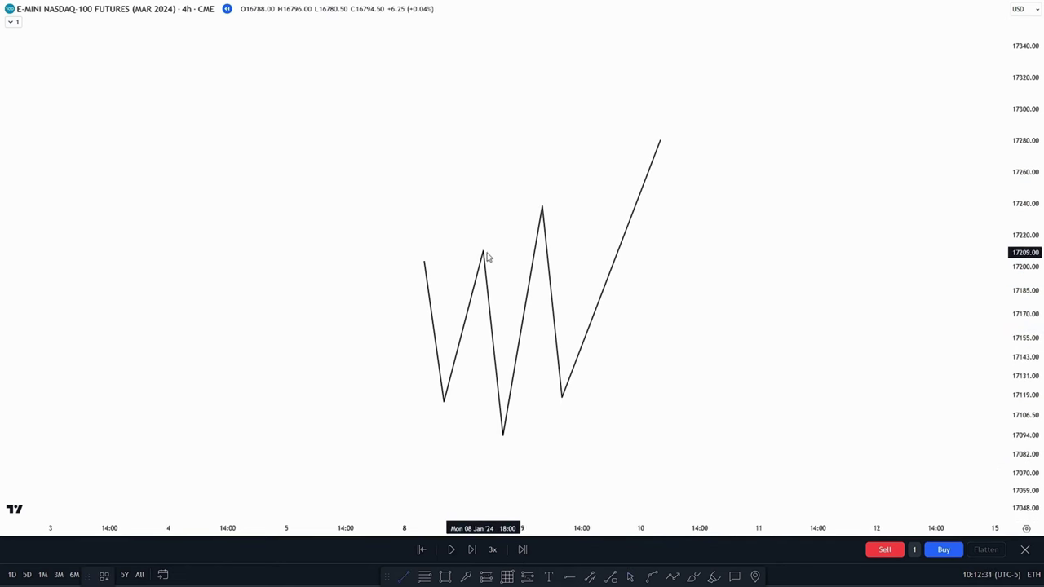
Step: Draw a horizontal trend line at 17210.25 from the zigzag's second high across the up leg to its third high
click(542, 251)
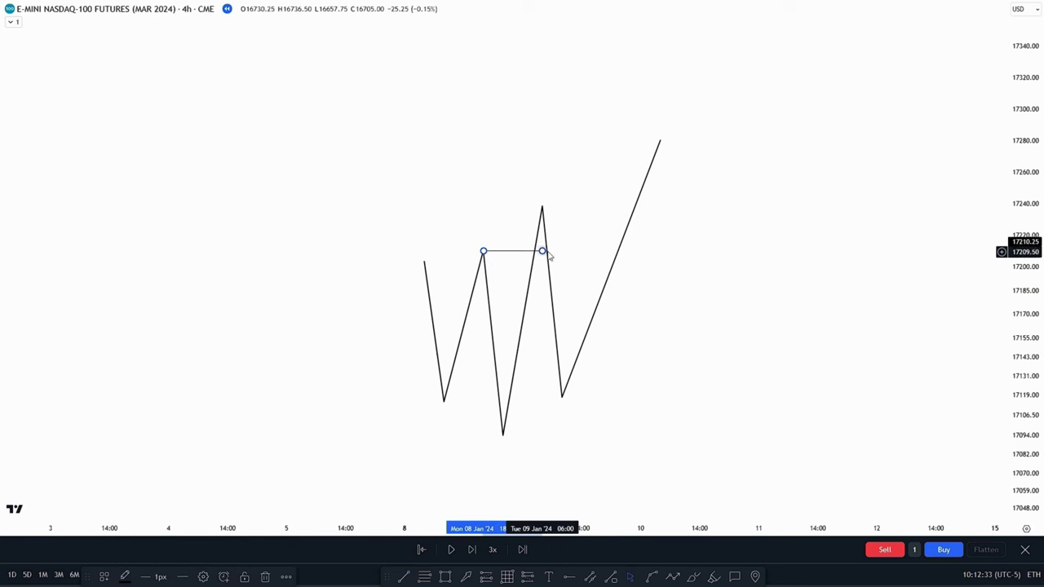
click(590, 216)
click(517, 252)
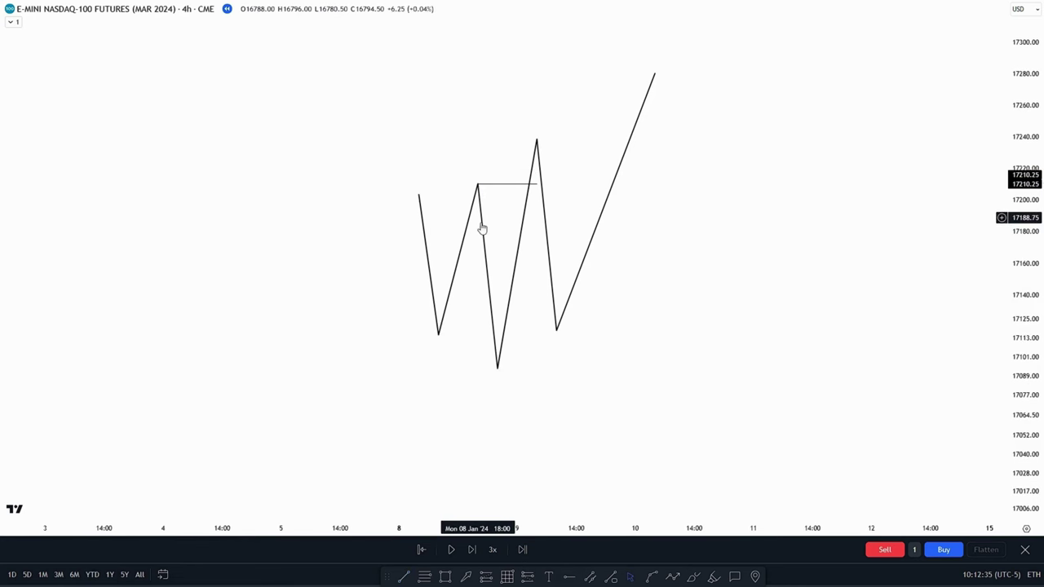
Step: Delete the zigzag and its horizontal trend line, and return to the IFVG rules checklist
click(509, 338)
click(502, 349)
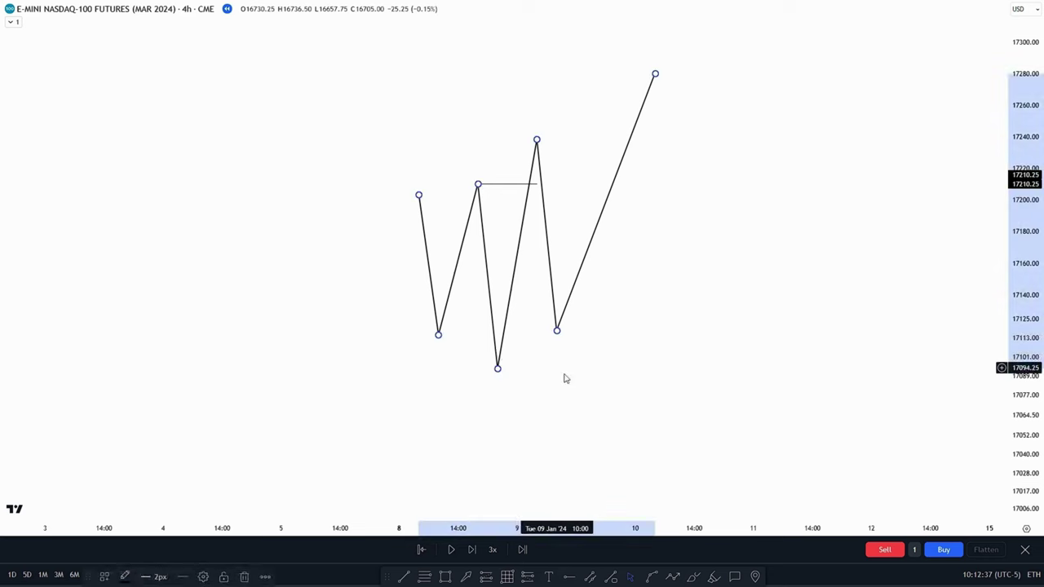
key(Delete)
double_click(580, 167)
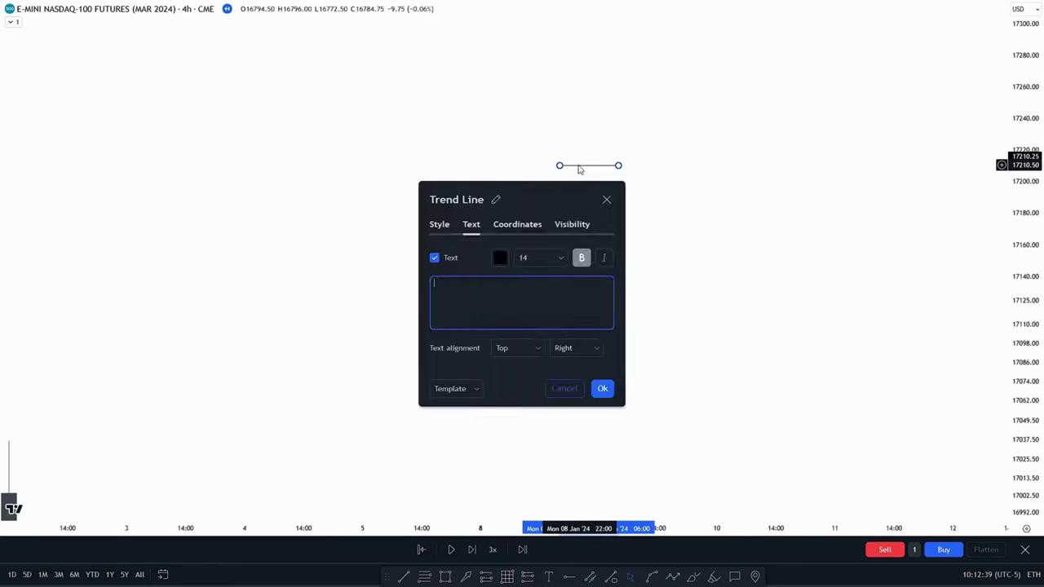
key(Escape)
key(Delete)
drag(737, 457, 691, 155)
drag(908, 363, 873, 170)
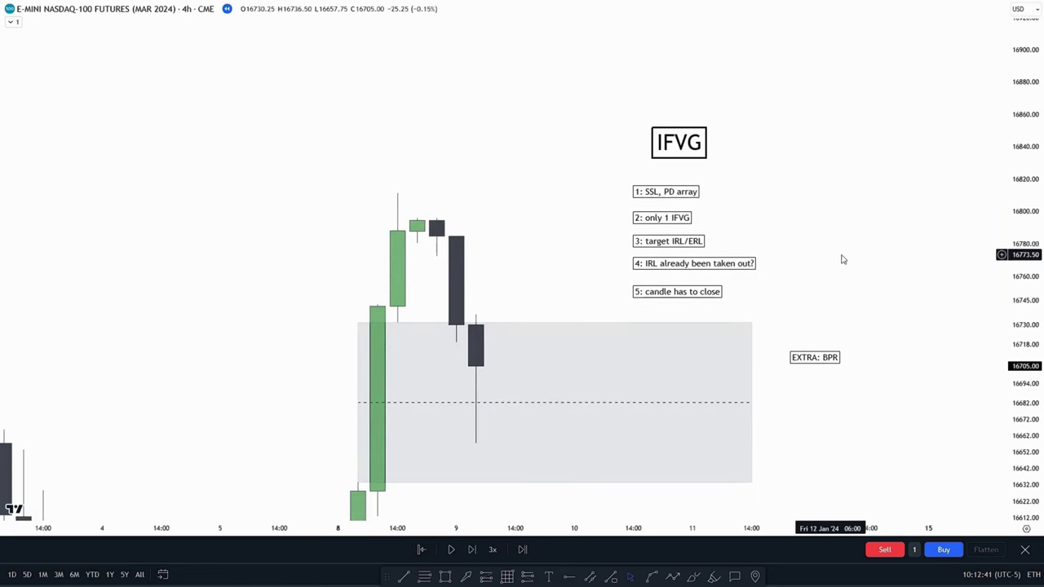
drag(842, 256, 813, 214)
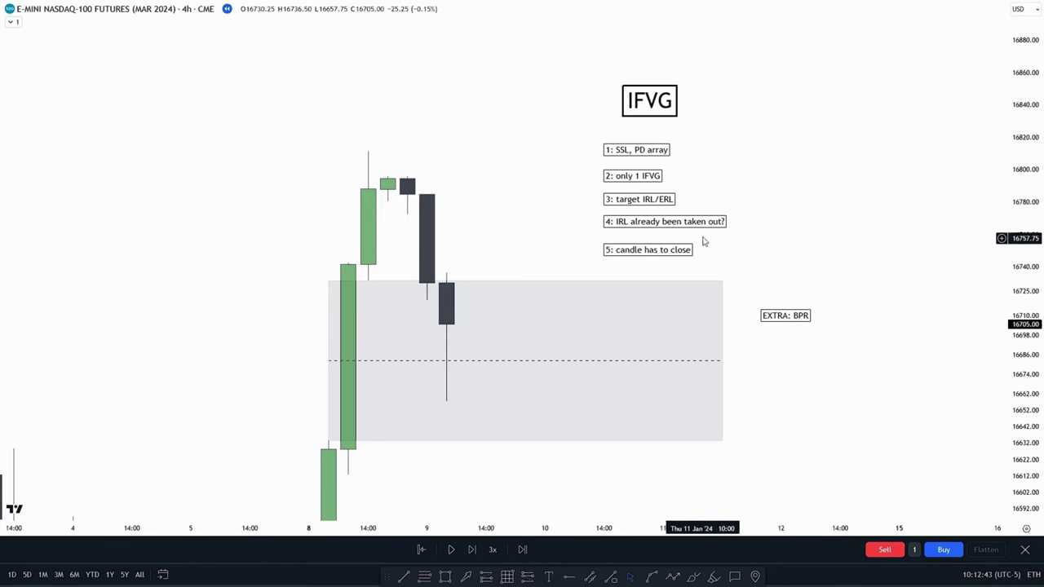
Step: Draw a gap rectangle from 17133.00 to 17139.00 starting at the 27 December 14:00 candle and extending into early January 2024
mouse_move(791, 25)
mouse_down()
mouse_move(806, 145)
mouse_move(780, 543)
mouse_up()
drag(829, 277, 883, 44)
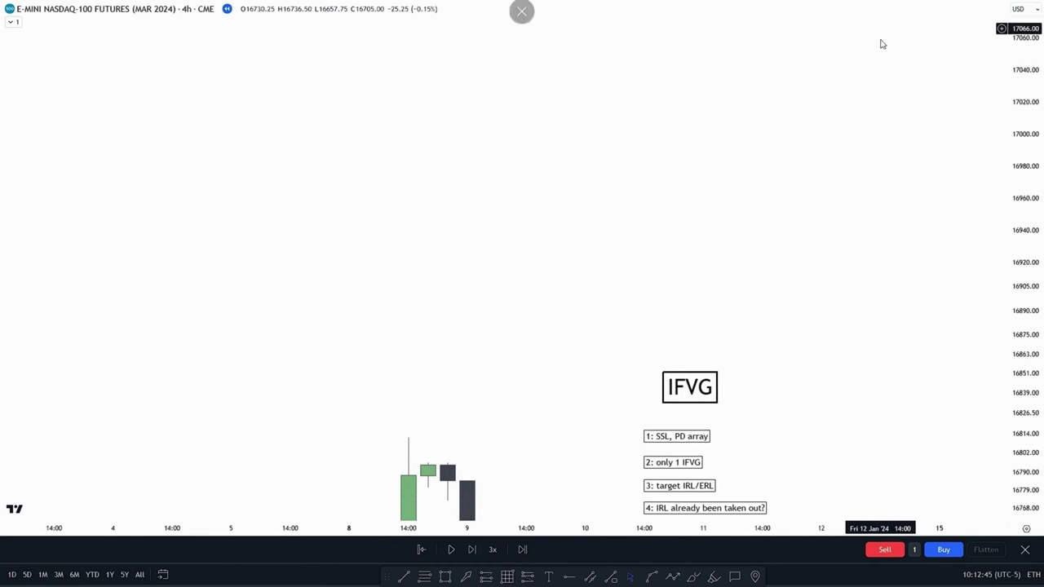
drag(670, 371, 686, 206)
drag(664, 253, 716, 156)
scroll(652, 159, down, 3)
drag(587, 122, 869, 220)
drag(562, 90, 791, 224)
mouse_move(685, 66)
mouse_down()
mouse_move(769, 256)
mouse_move(764, 296)
mouse_up()
drag(1025, 277, 1024, 65)
scroll(846, 141, up, 5)
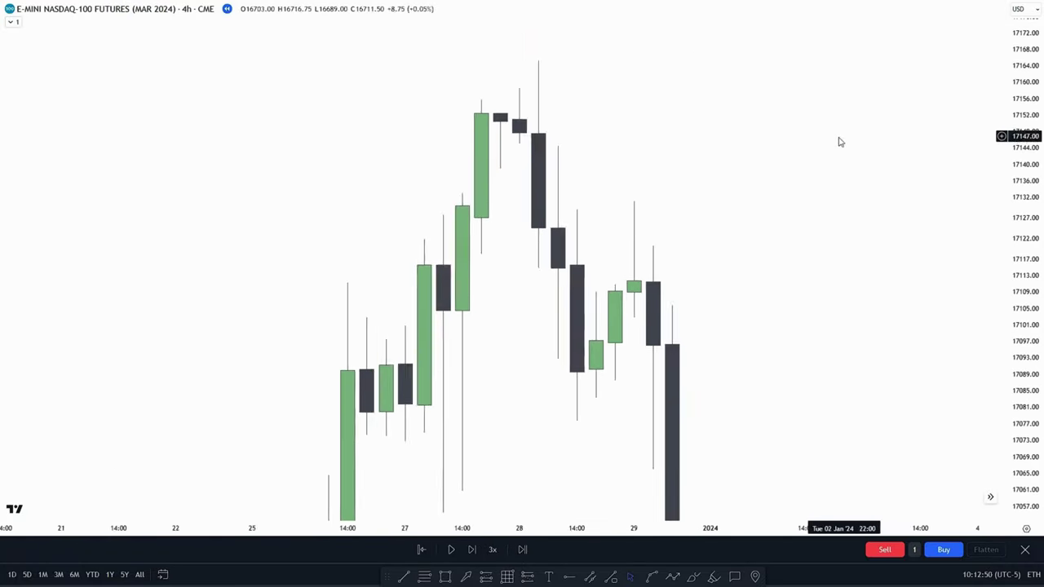
drag(532, 490, 524, 505)
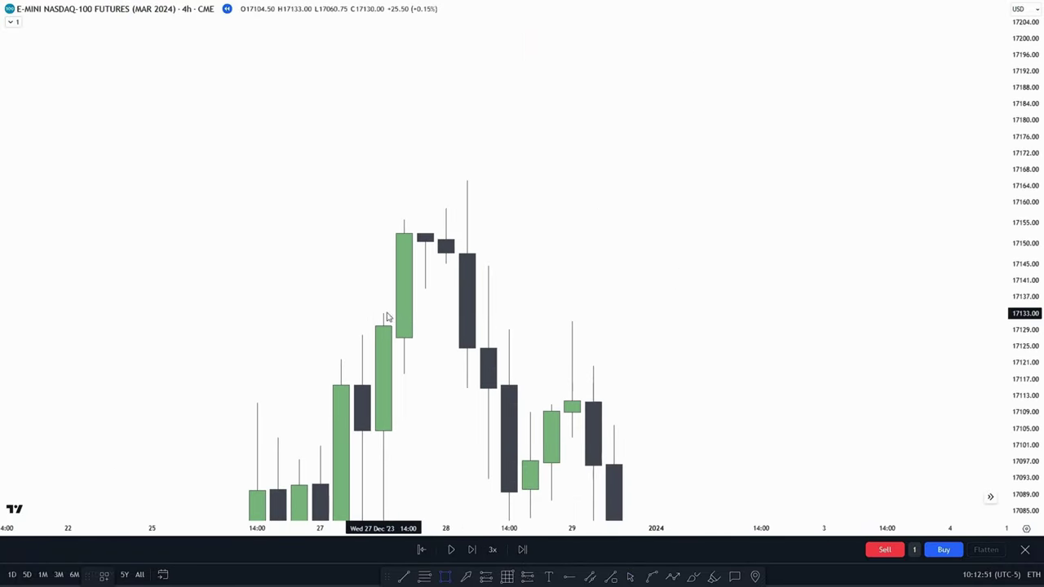
mouse_move(383, 313)
mouse_down()
mouse_move(425, 288)
mouse_move(740, 300)
mouse_up()
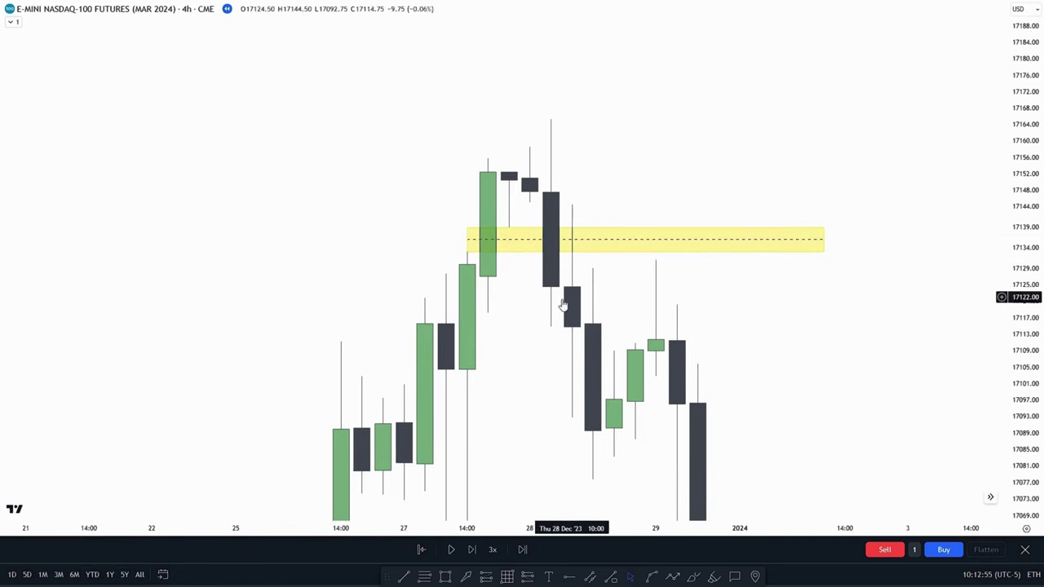
drag(501, 304, 452, 298)
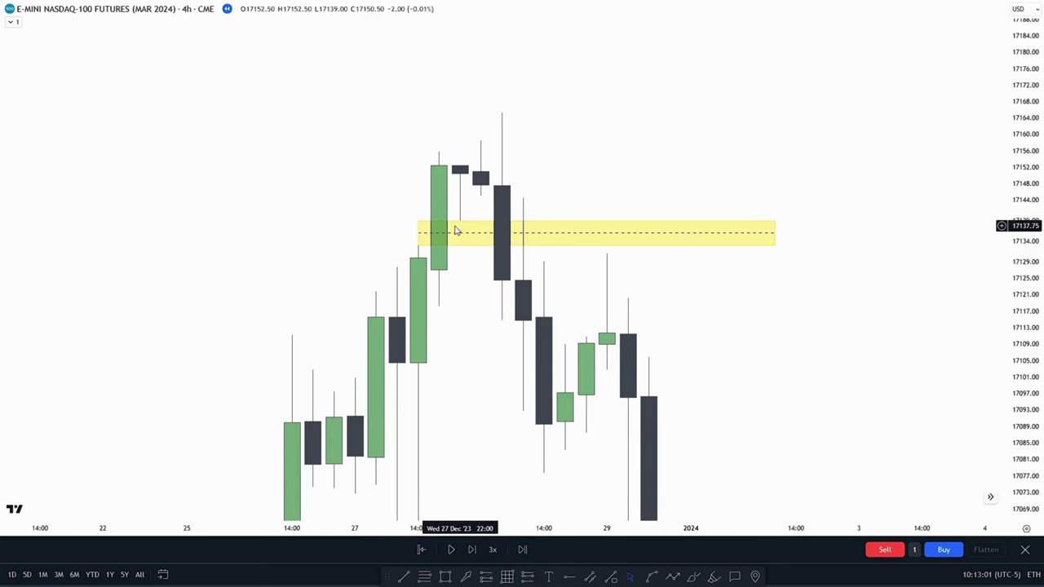
drag(470, 287, 435, 272)
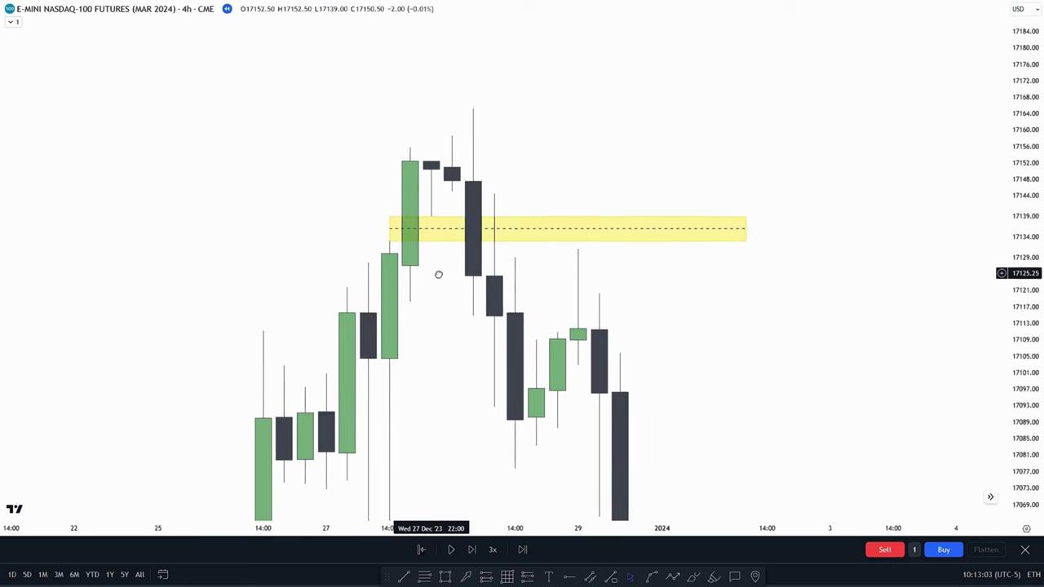
click(448, 244)
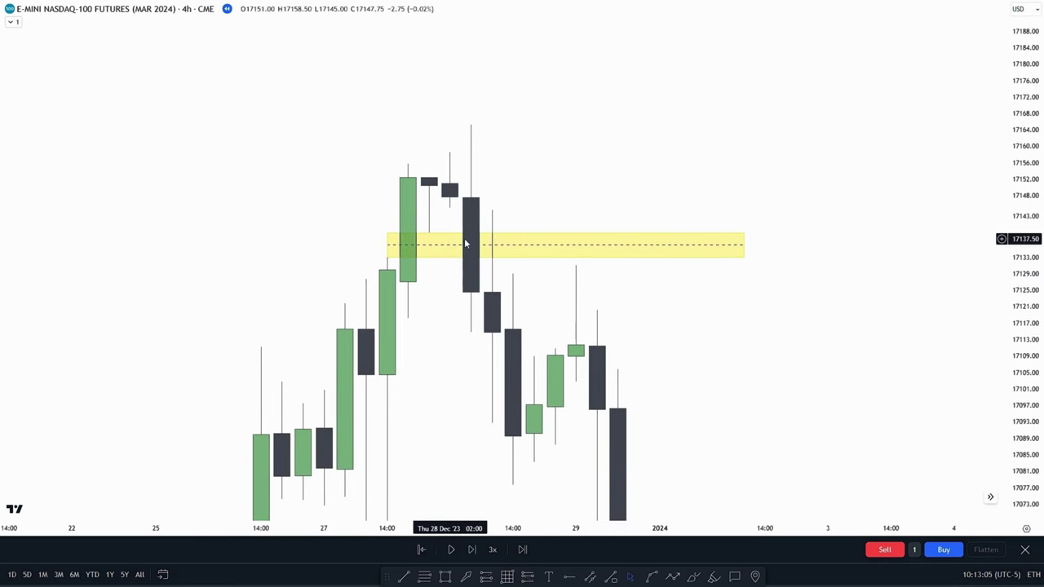
drag(422, 294, 488, 211)
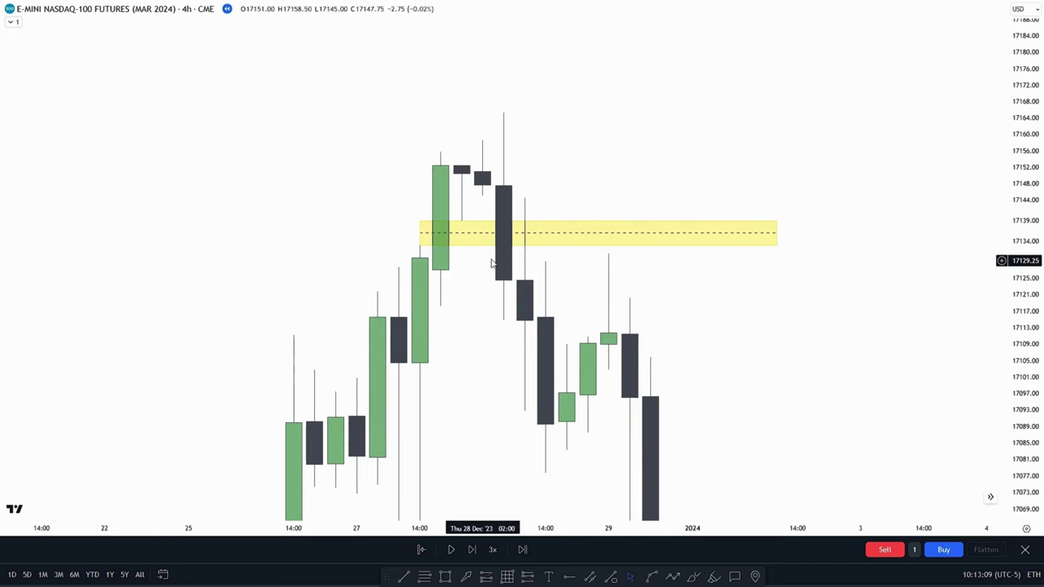
Step: Draw a short trend line from 17105.25 to 17100.25 below the gap rectangle and delete it
mouse_move(487, 337)
mouse_down()
mouse_move(484, 309)
mouse_move(520, 352)
mouse_up()
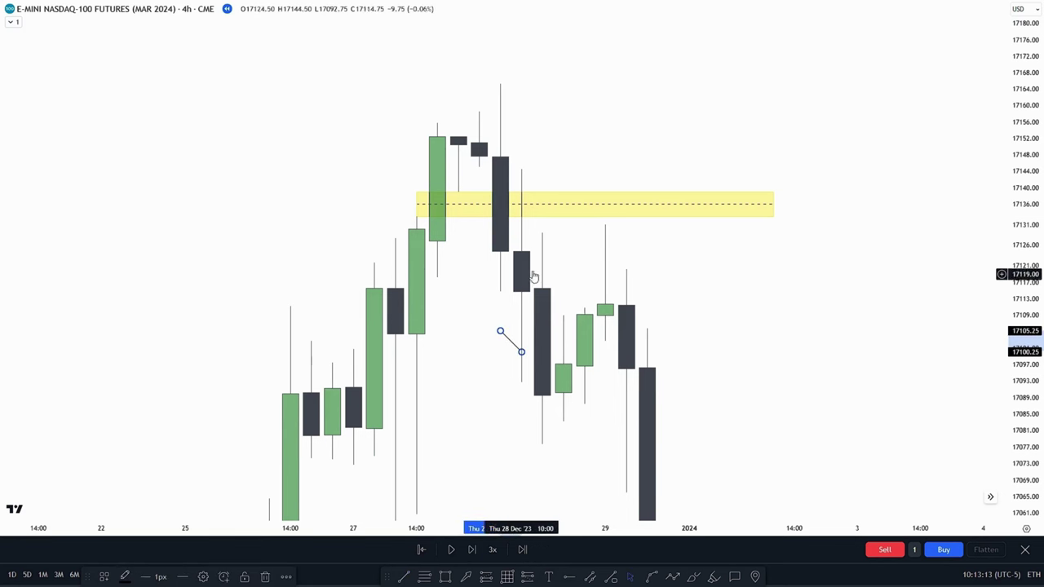
key(Delete)
drag(574, 247, 642, 301)
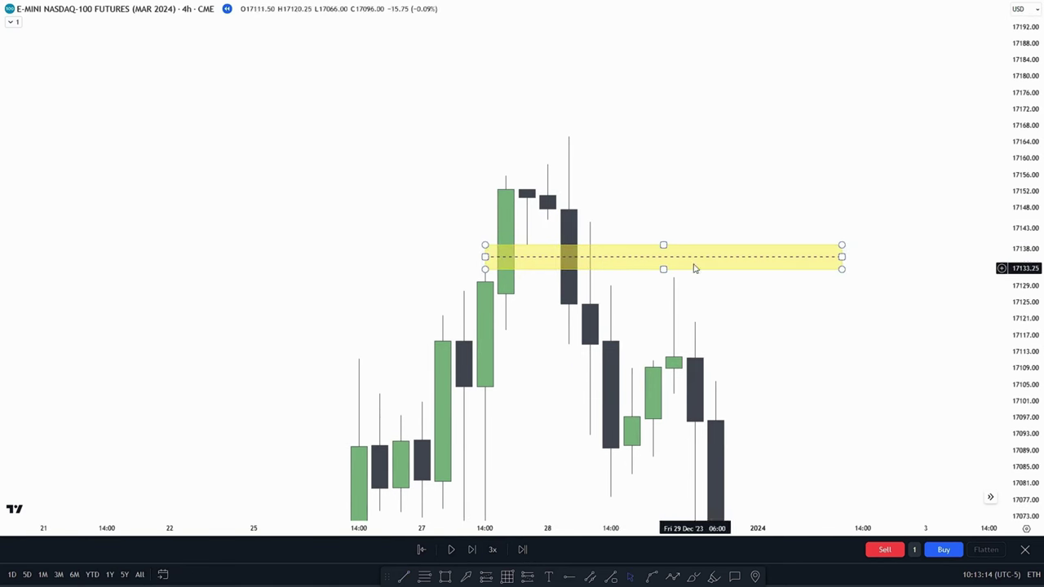
Step: Delete the yellow gap rectangle and return to the IFVG rules checklist beside the January candles
click(621, 273)
key(Delete)
drag(980, 411, 557, 180)
drag(979, 264, 495, 170)
drag(962, 263, 712, 225)
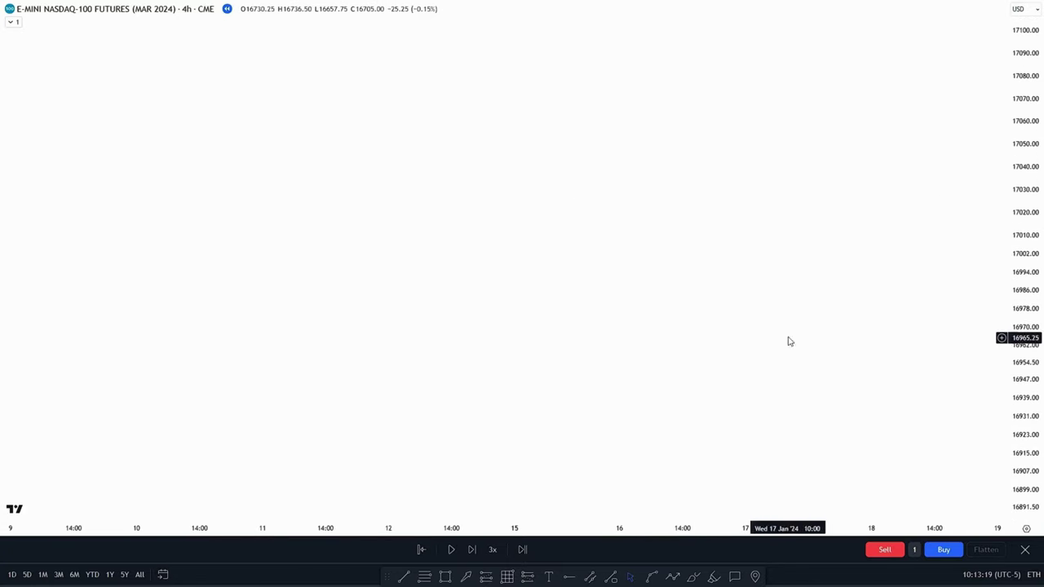
scroll(788, 340, left, 10)
scroll(801, 301, up, 5)
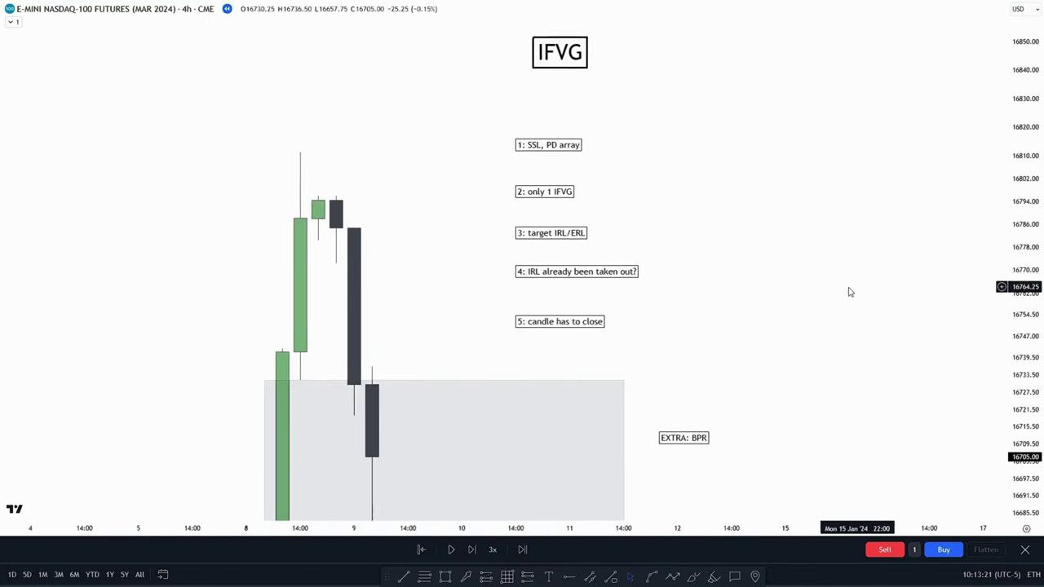
Step: Draw a gap rectangle from 16741.50 to 16780.50 starting at the 8 January 14:00 candle and delete it
drag(1026, 282, 1026, 339)
drag(781, 329, 869, 255)
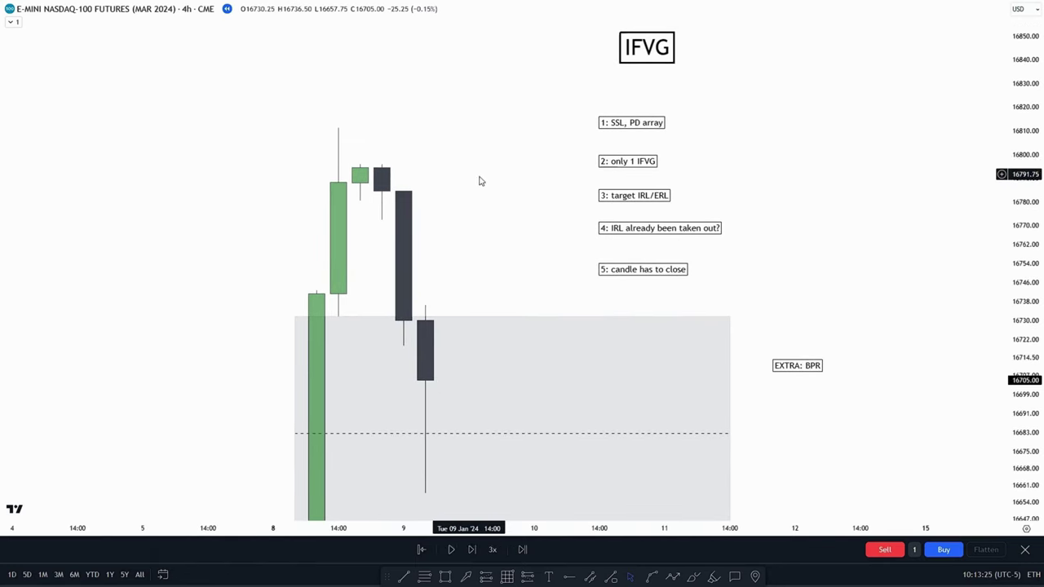
drag(480, 179, 490, 318)
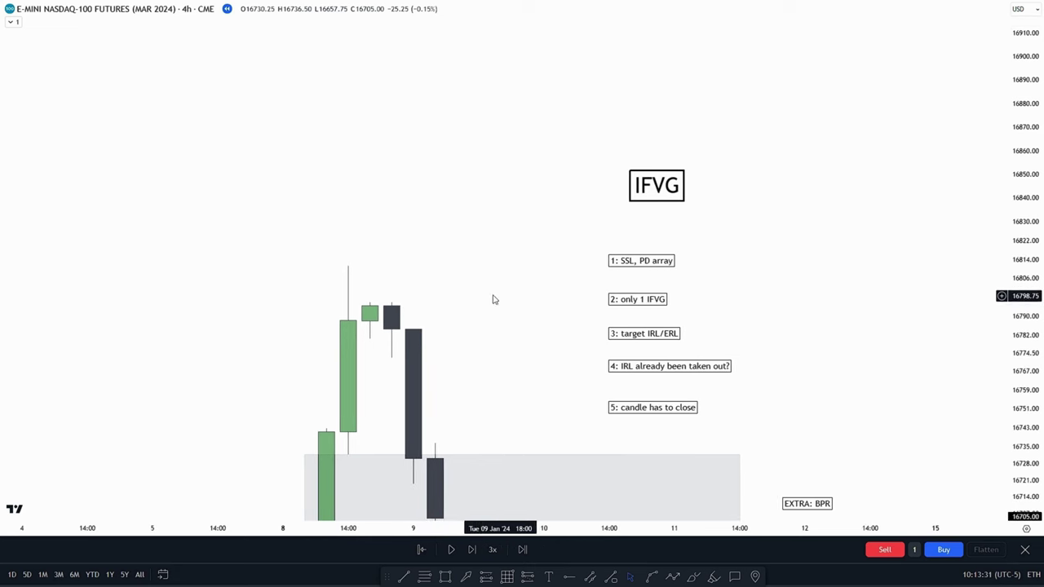
drag(493, 299, 526, 283)
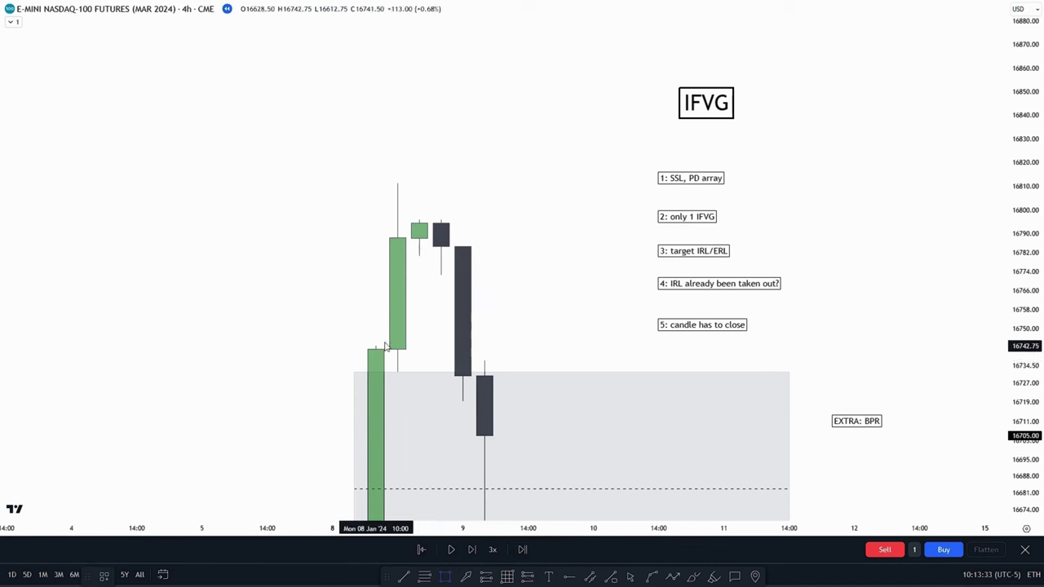
mouse_move(388, 348)
mouse_down()
mouse_move(832, 303)
mouse_move(962, 273)
mouse_up()
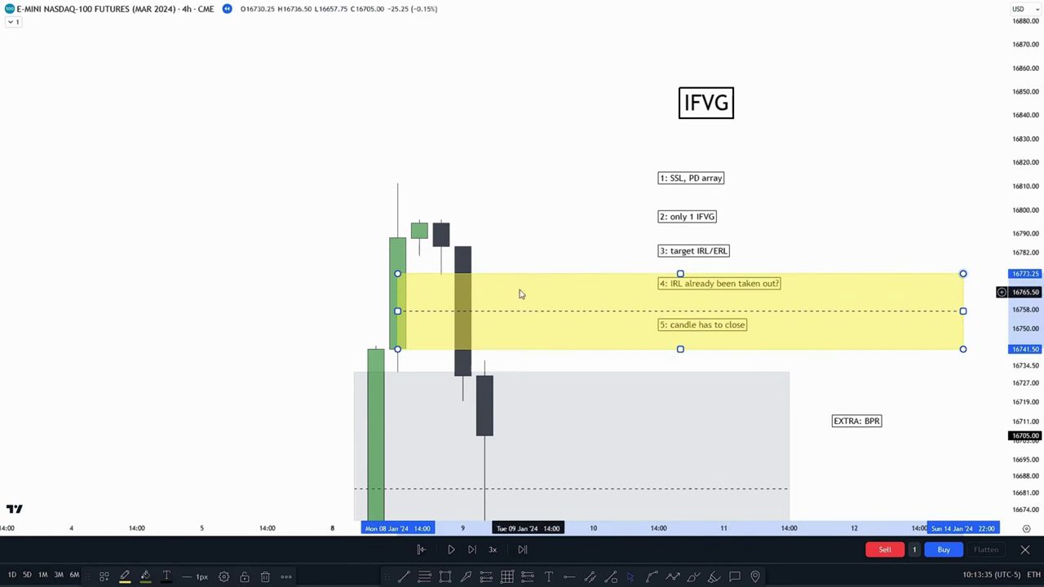
drag(680, 273, 680, 256)
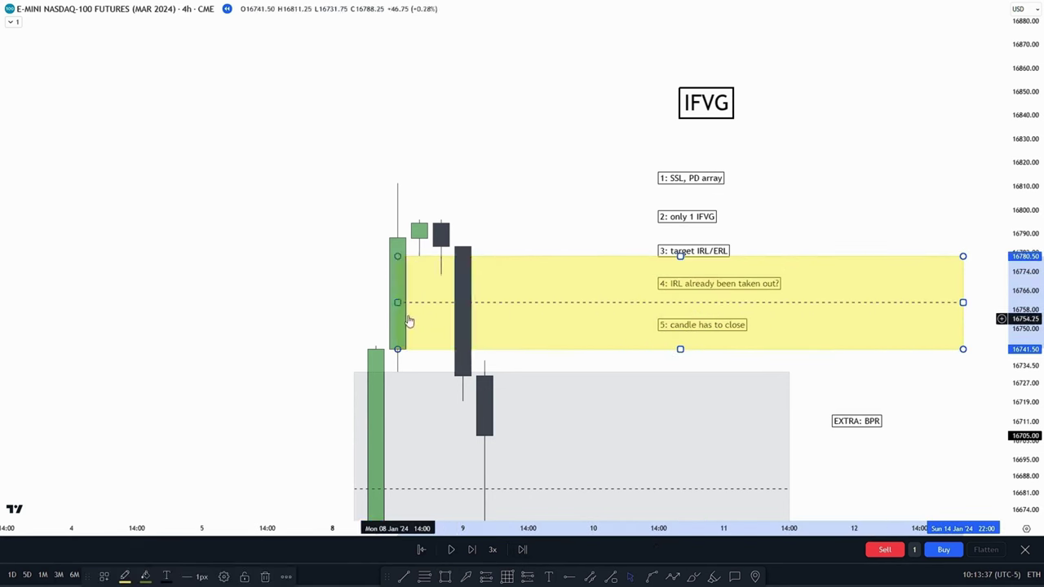
key(Delete)
Step: Examine the 8 and 9 January 4h candles against the grey gap rectangle and the IFVG rules checklist
drag(508, 275, 512, 248)
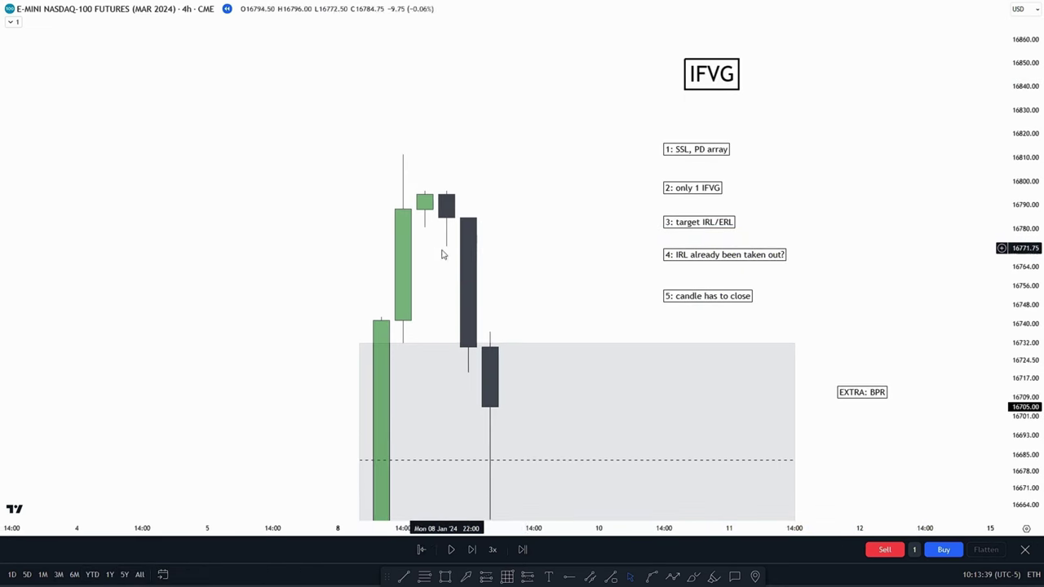
drag(588, 290, 500, 267)
drag(1037, 189, 1038, 291)
drag(821, 260, 843, 220)
drag(1025, 199, 1024, 242)
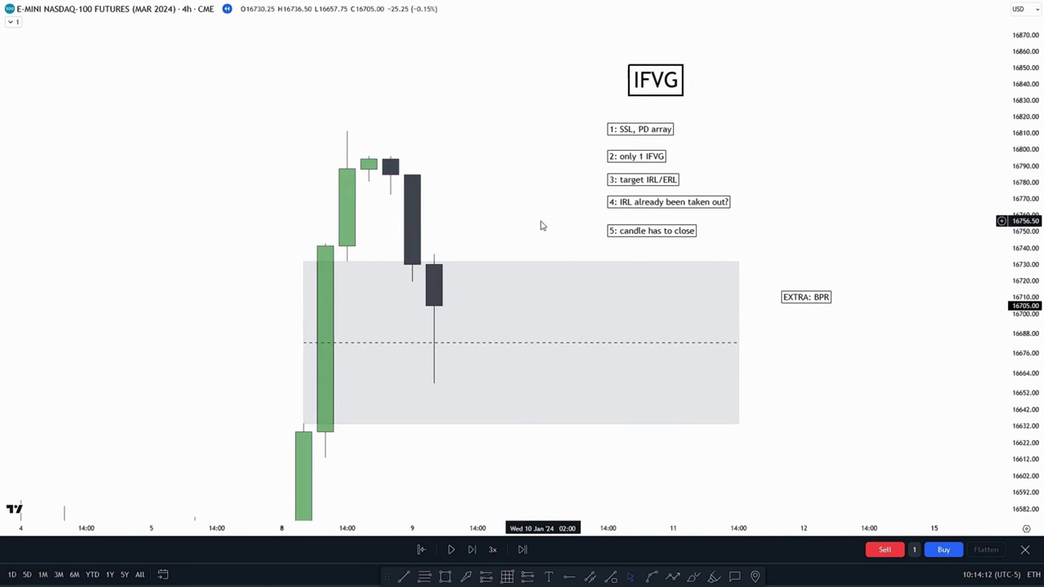
drag(541, 222, 543, 188)
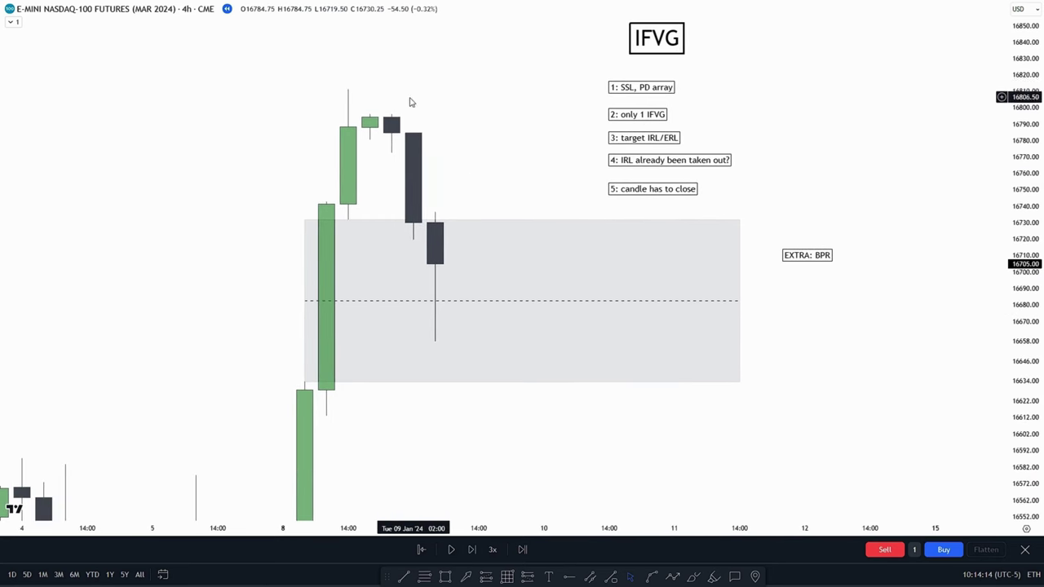
drag(458, 327, 567, 333)
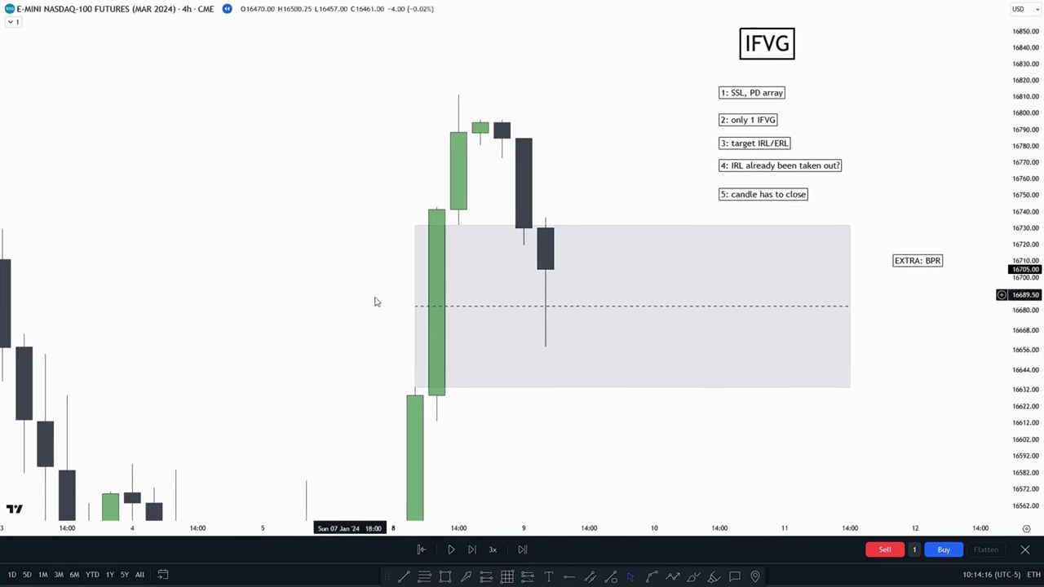
drag(570, 208, 463, 173)
mouse_move(549, 172)
mouse_down()
mouse_move(551, 144)
mouse_move(544, 160)
mouse_up()
drag(783, 117, 788, 180)
drag(557, 240, 576, 155)
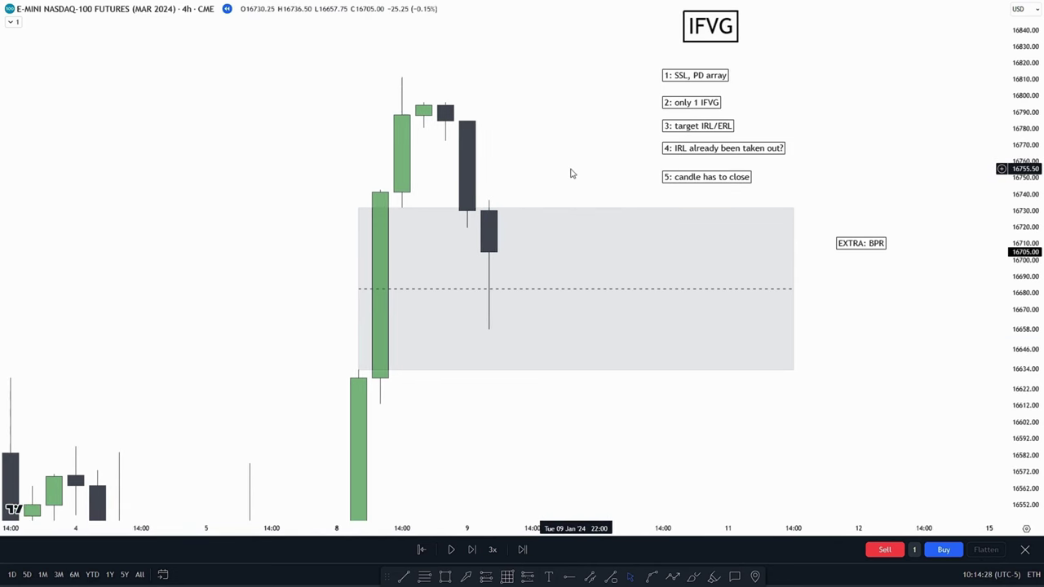
Step: Switch the chart to the 15-minute interval
text(1)
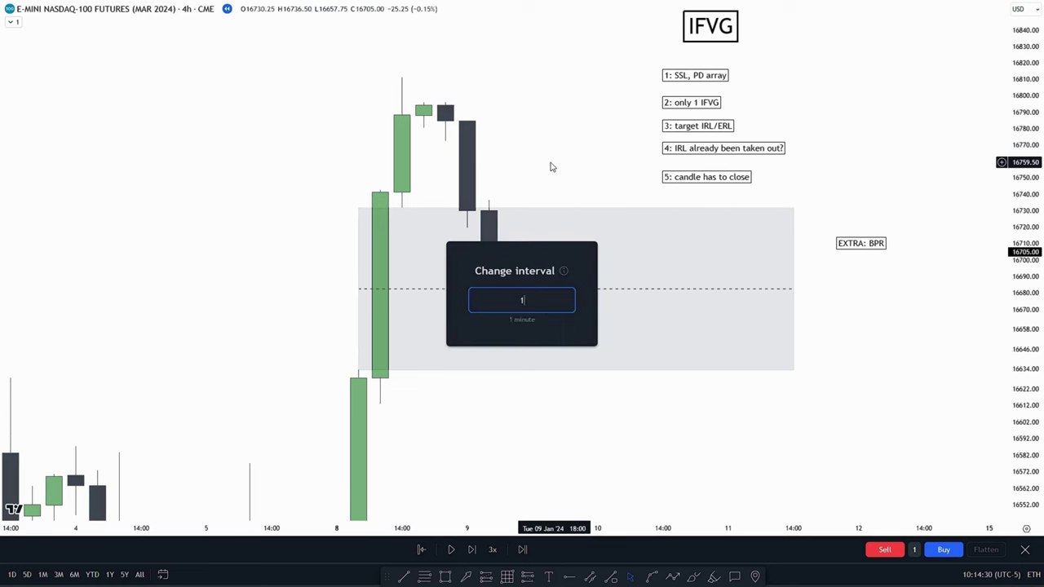
text(5)
key(Return)
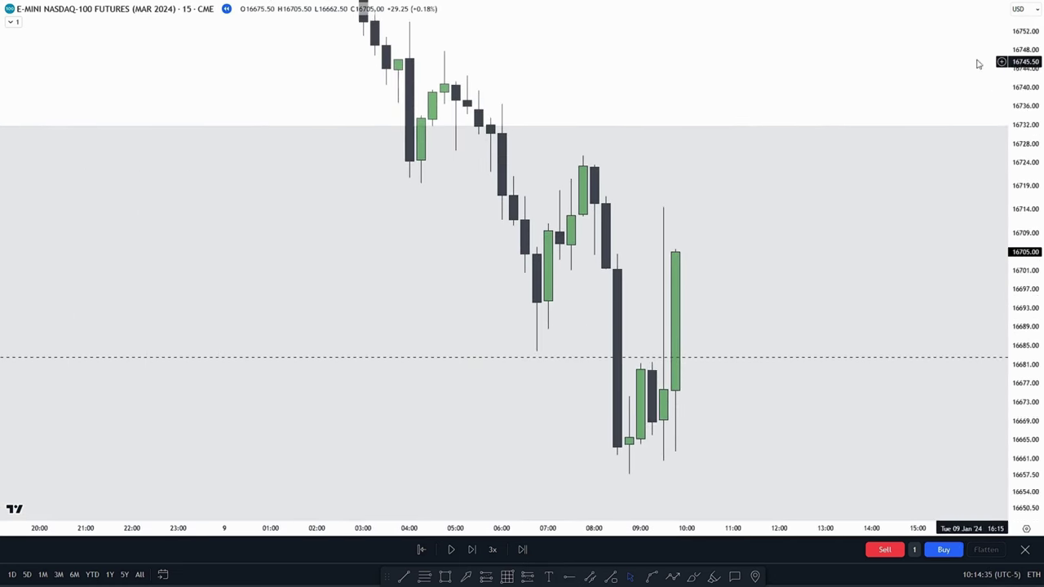
Step: Draw a gap rectangle from 16701.25 down to about 16674, spanning 08:15 to 15:45 on 9 January
drag(622, 92, 501, 43)
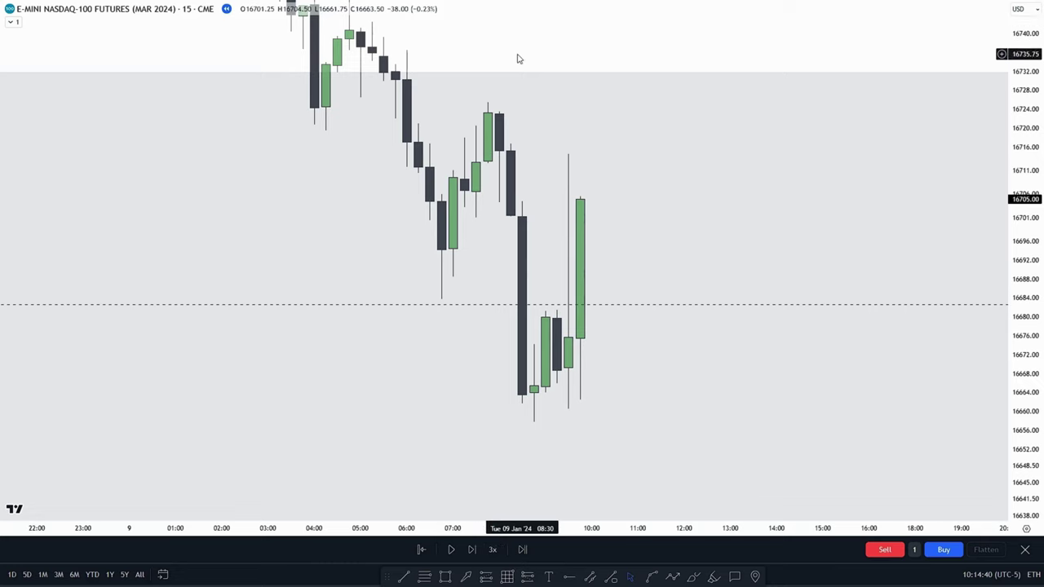
drag(518, 58, 524, 101)
drag(1033, 193, 1032, 158)
scroll(595, 74, up, 2)
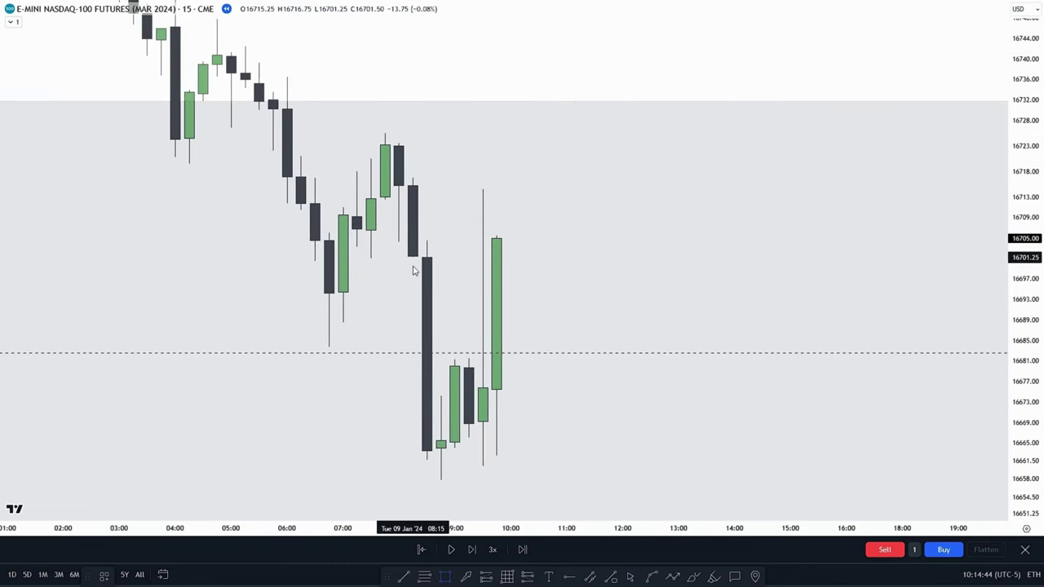
mouse_move(413, 271)
mouse_down()
mouse_move(627, 389)
mouse_move(824, 408)
mouse_move(834, 399)
mouse_up()
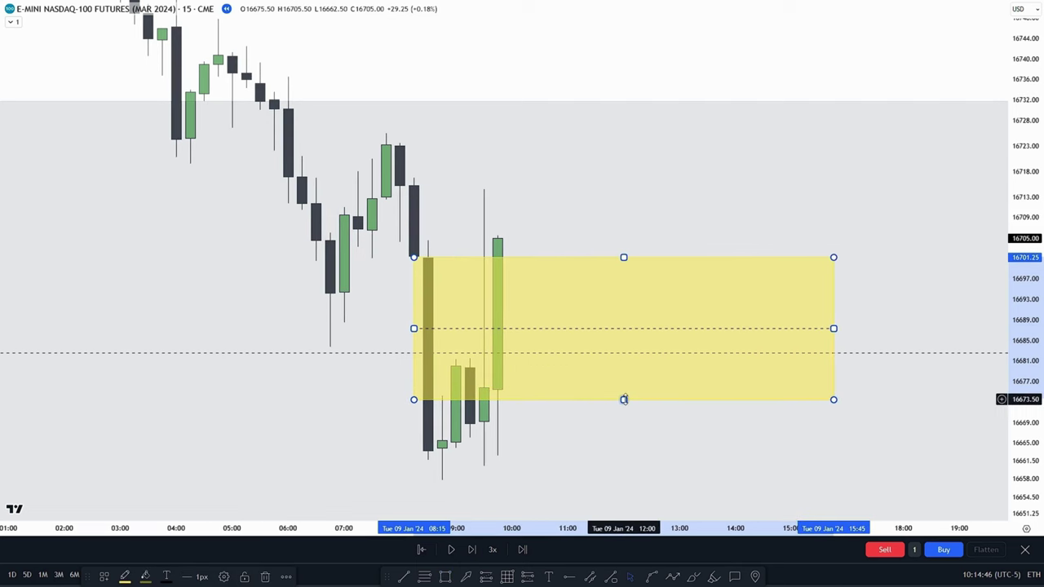
click(496, 110)
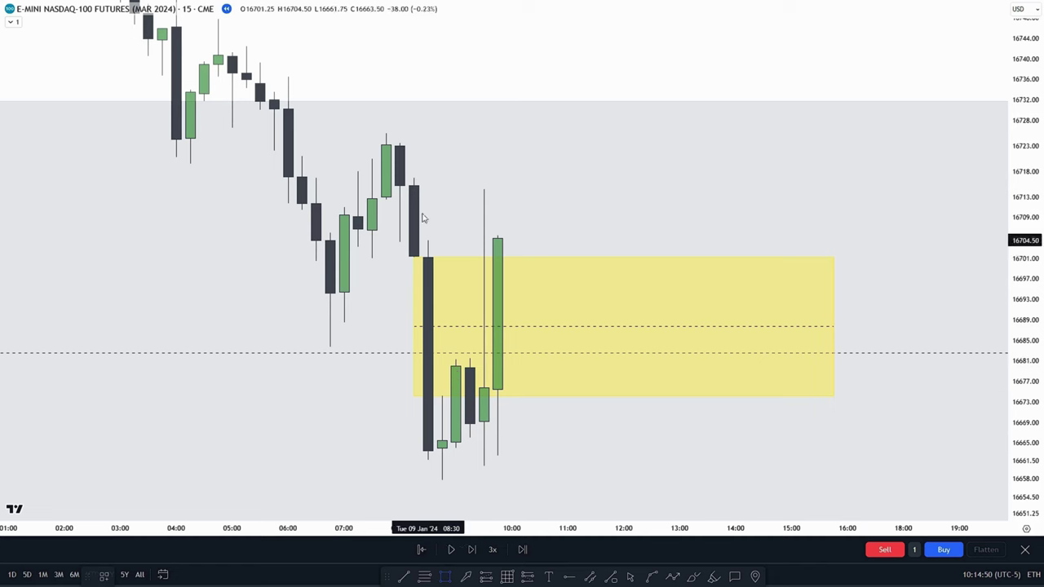
Step: Outline higher down-leg gaps with temporary rectangles, including 16715.25 to 16701.25 and 16765.25 to 16756.50, and remove them
mouse_move(398, 185)
mouse_down()
mouse_move(442, 235)
mouse_move(428, 256)
mouse_move(791, 223)
mouse_up()
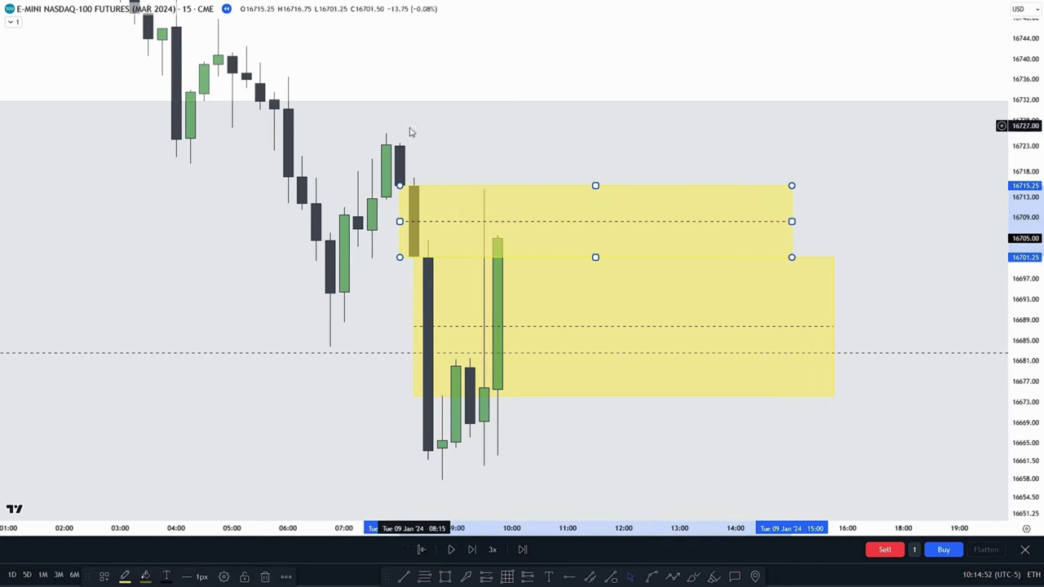
key(Delete)
drag(446, 69, 725, 263)
drag(584, 192, 586, 254)
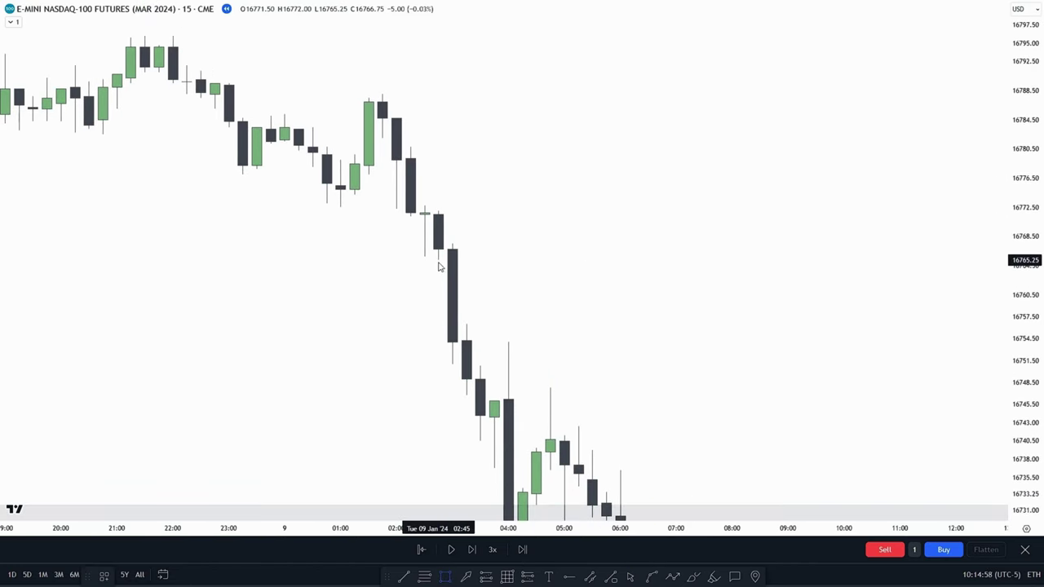
mouse_move(438, 261)
mouse_down()
mouse_move(903, 301)
mouse_move(943, 331)
mouse_move(927, 323)
mouse_up()
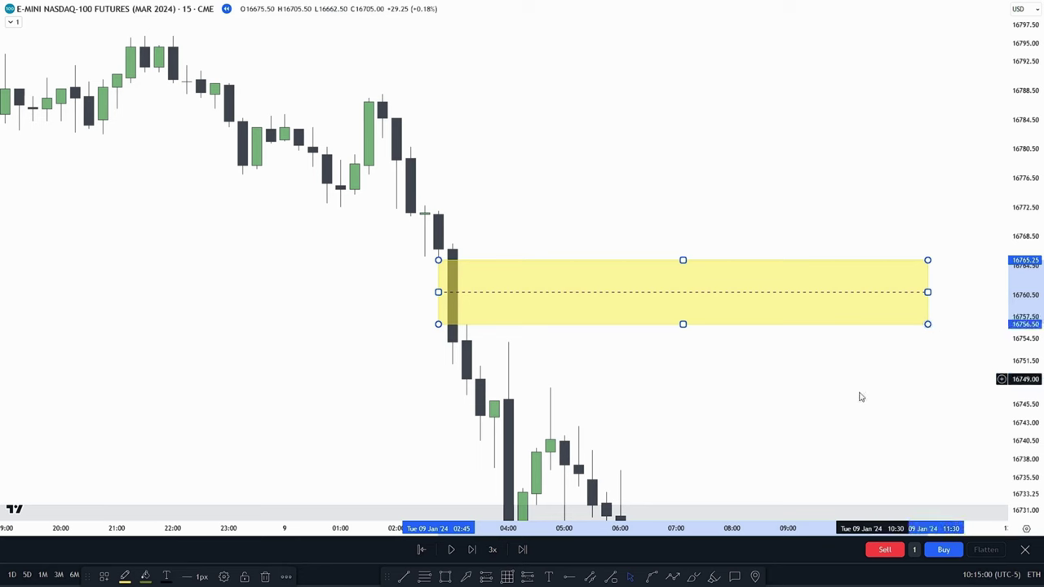
click(860, 397)
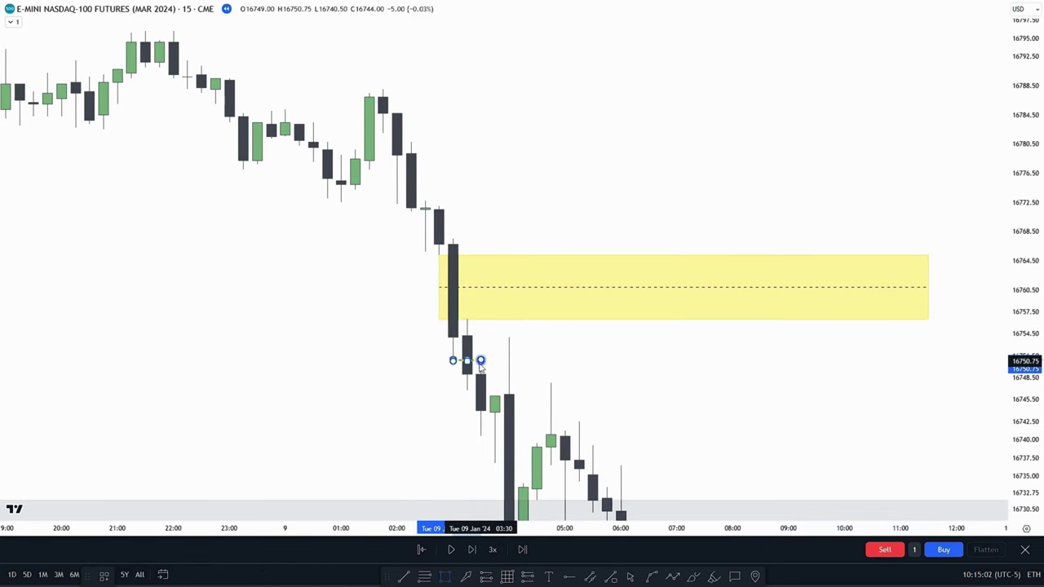
click(473, 327)
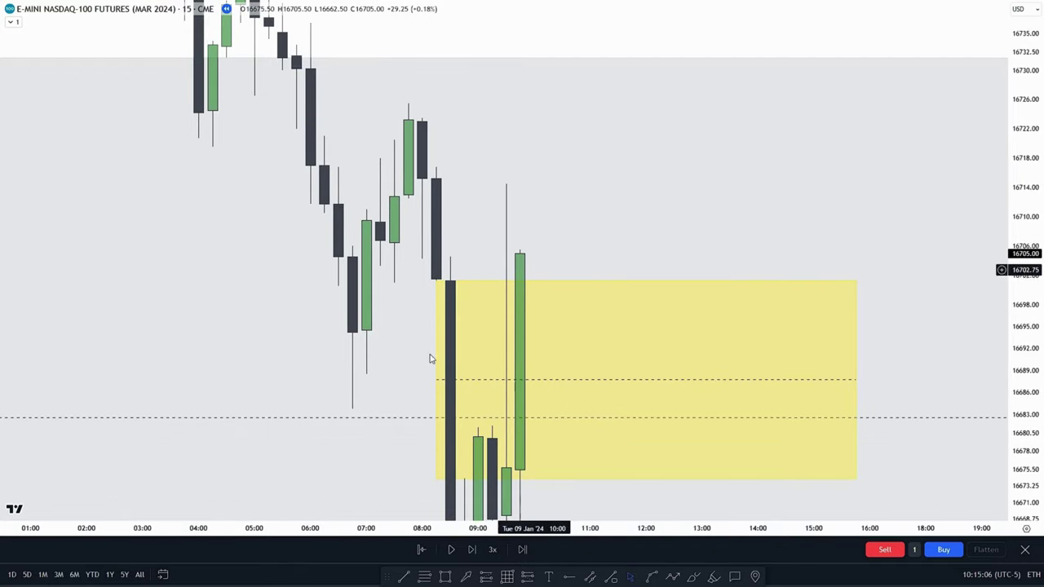
Step: Draw a thin gap rectangle from 16710.50 to about 16706.00 starting at the 06:15 candle and delete it
drag(1003, 161, 1018, 358)
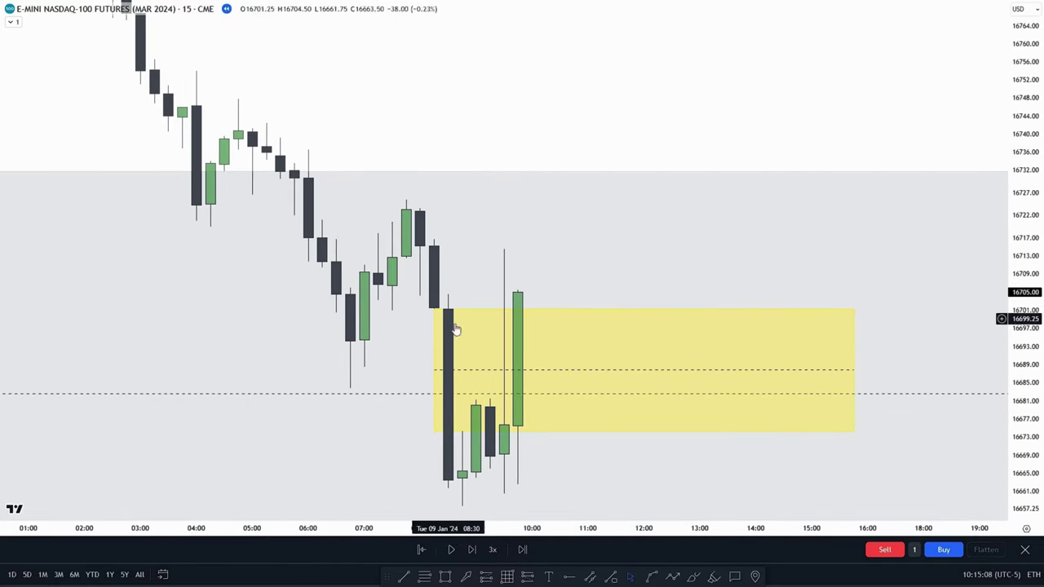
drag(531, 95, 688, 73)
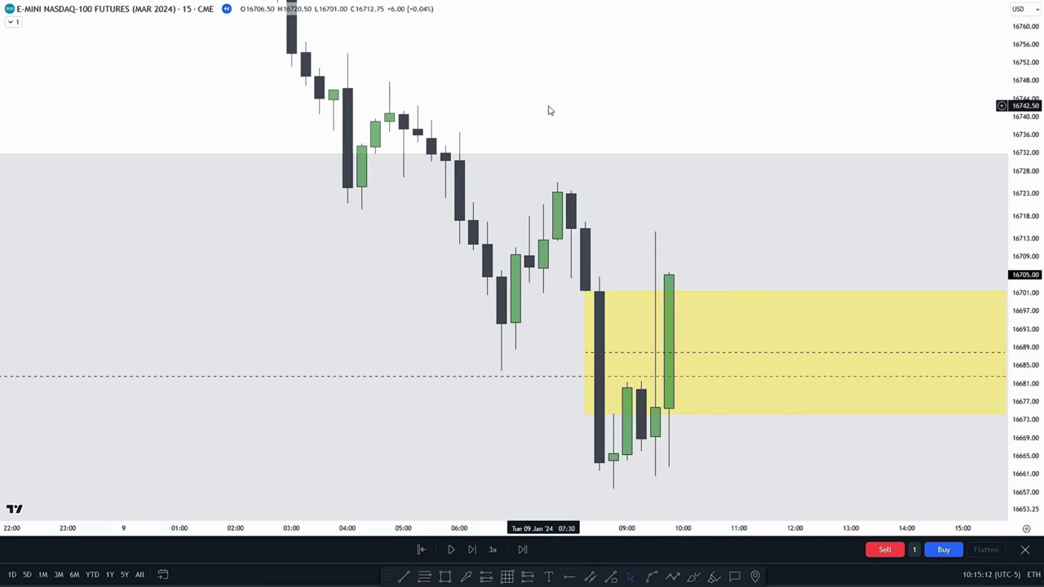
click(473, 251)
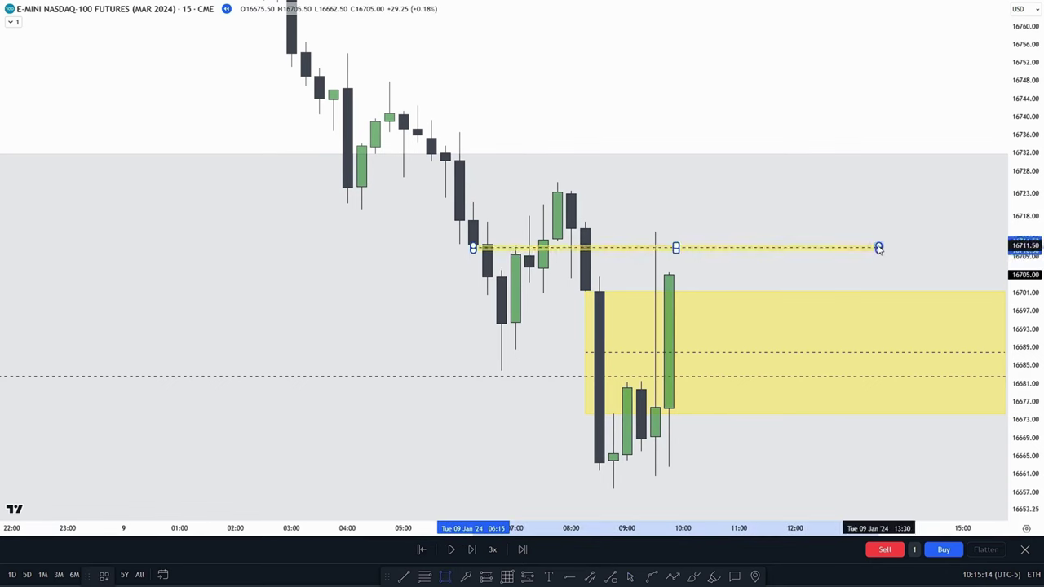
click(907, 268)
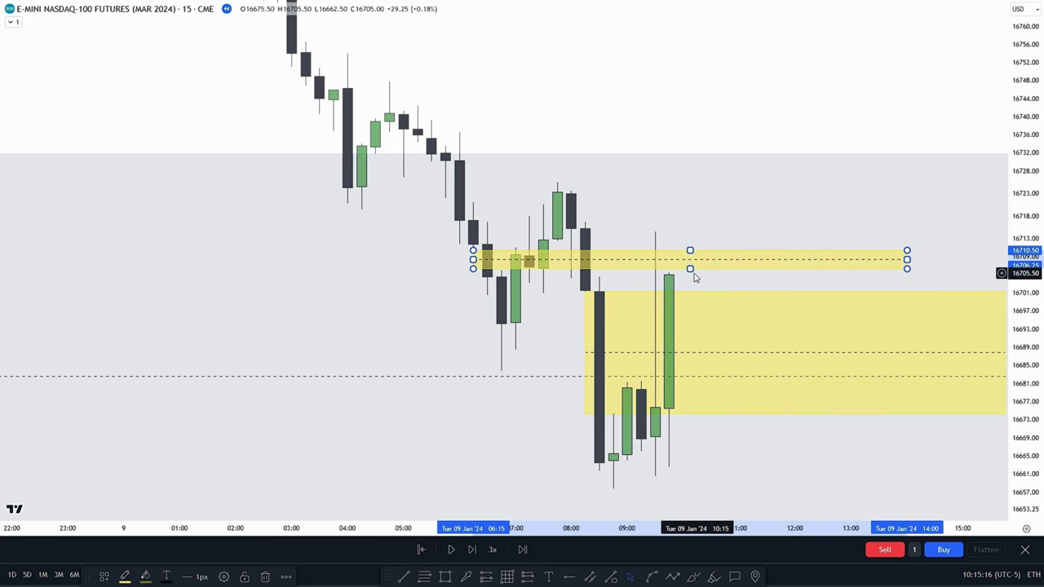
drag(689, 268, 690, 276)
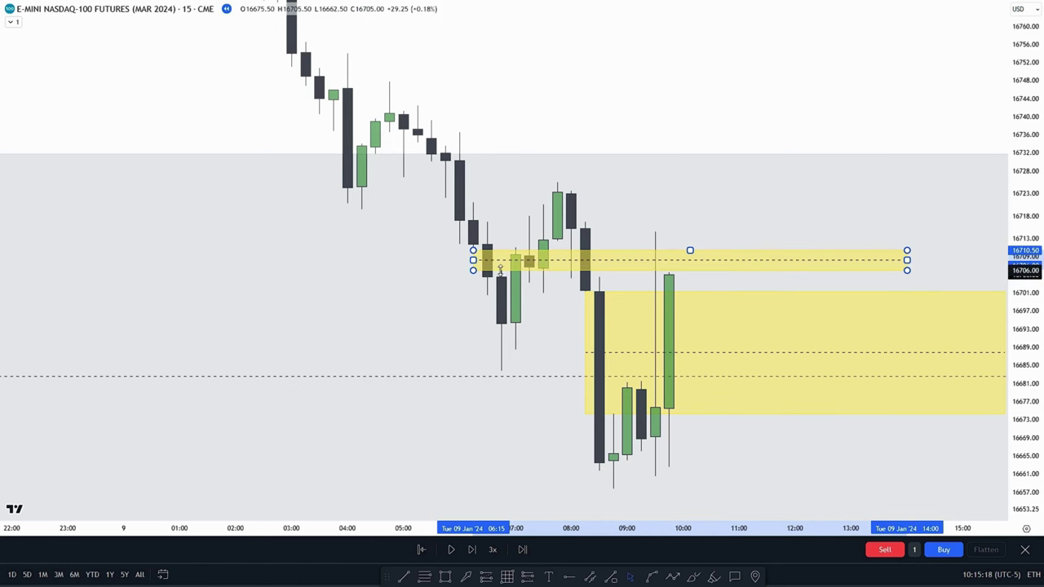
key(Delete)
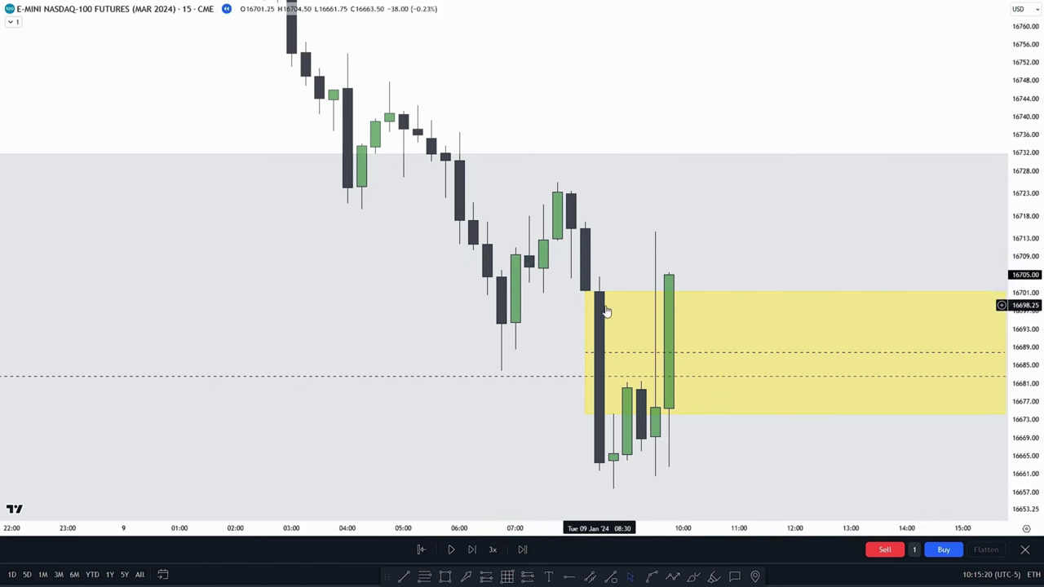
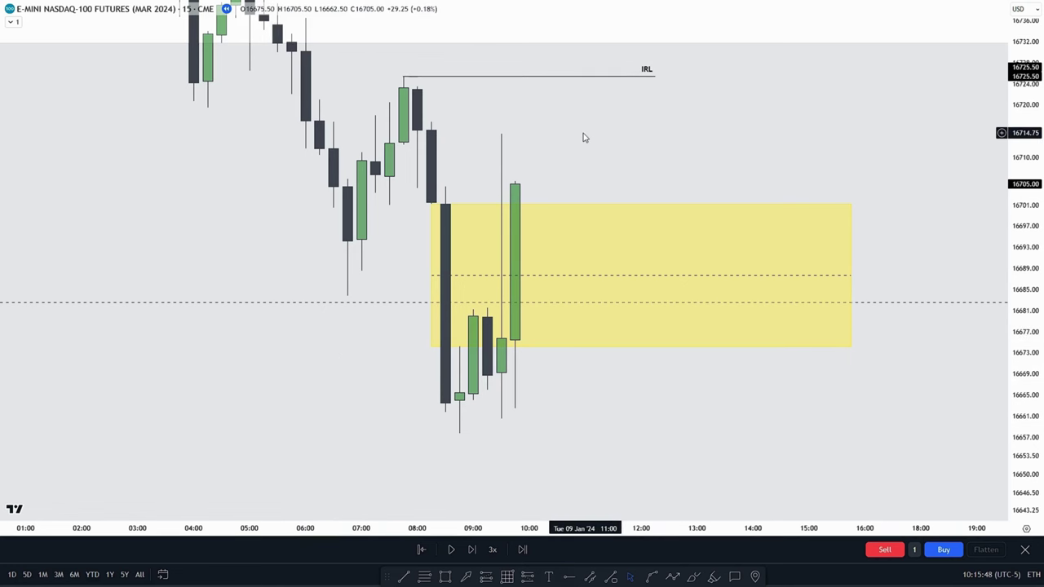
Step: Switch the chart to the 5-minute interval and bring the 09:30 to 10:00 candles below the IRL line into view
text(5)
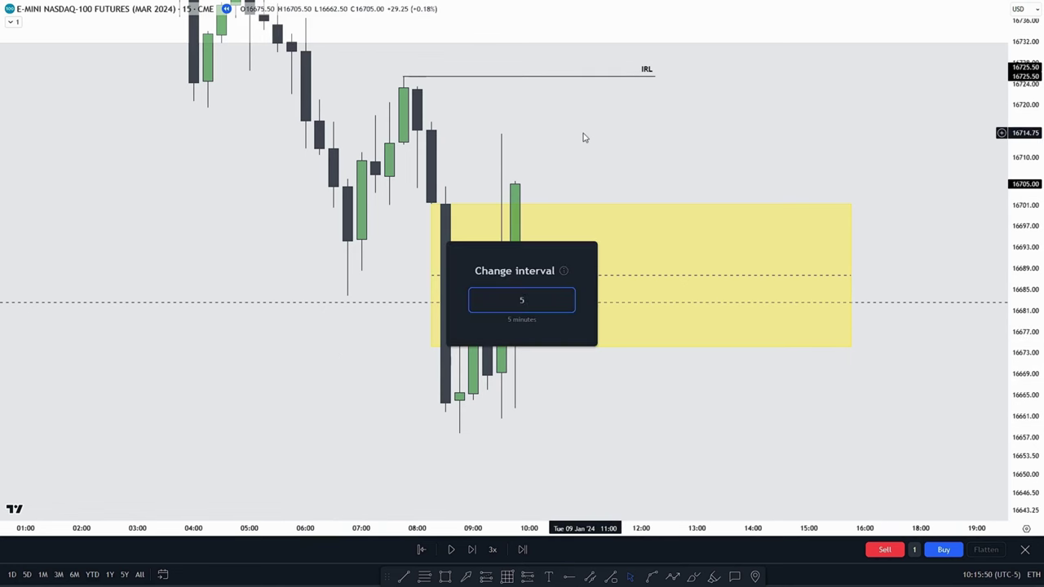
key(Return)
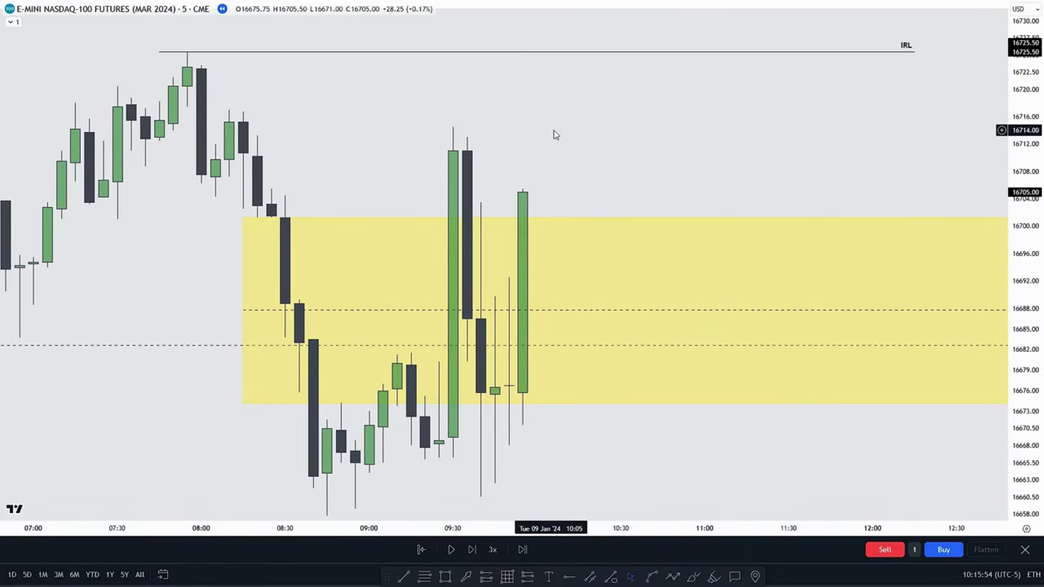
drag(554, 130, 519, 182)
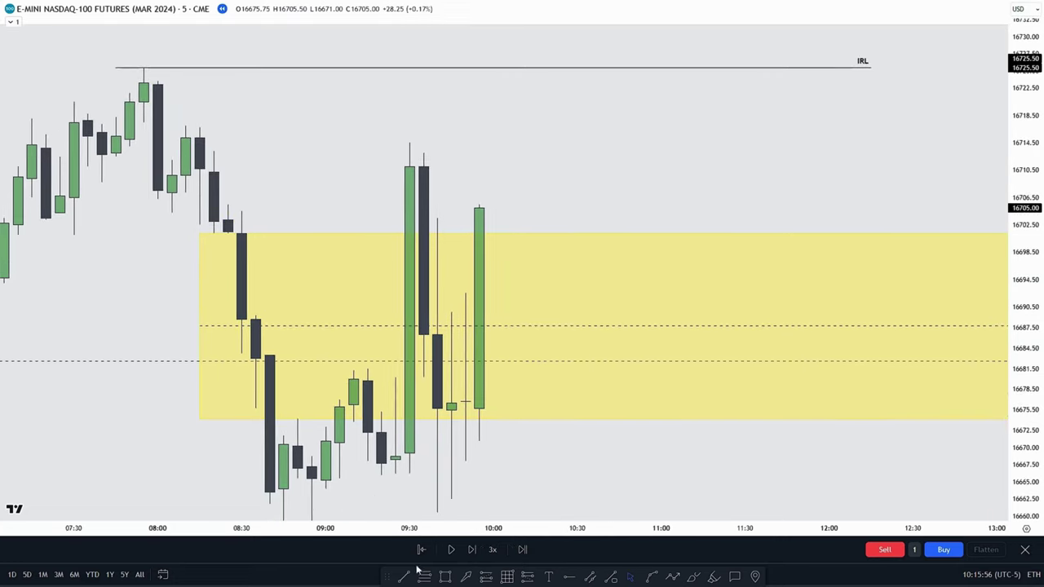
Step: Draw a horizontal trend line at 16711.00 from the 09:35 candle to 11:25 and delete it
click(431, 168)
click(731, 168)
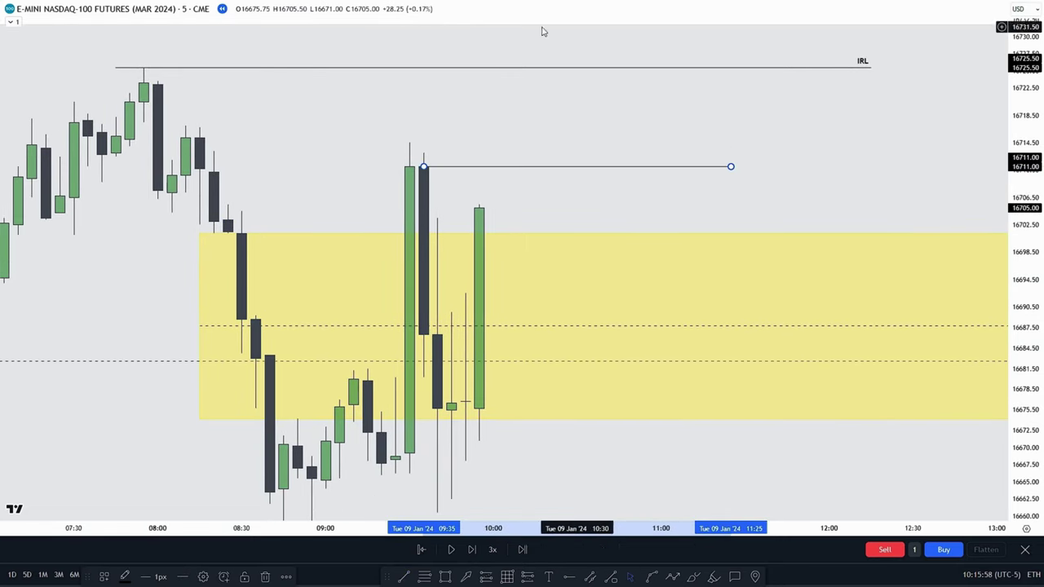
key(Delete)
drag(602, 157, 603, 54)
drag(530, 45, 563, 92)
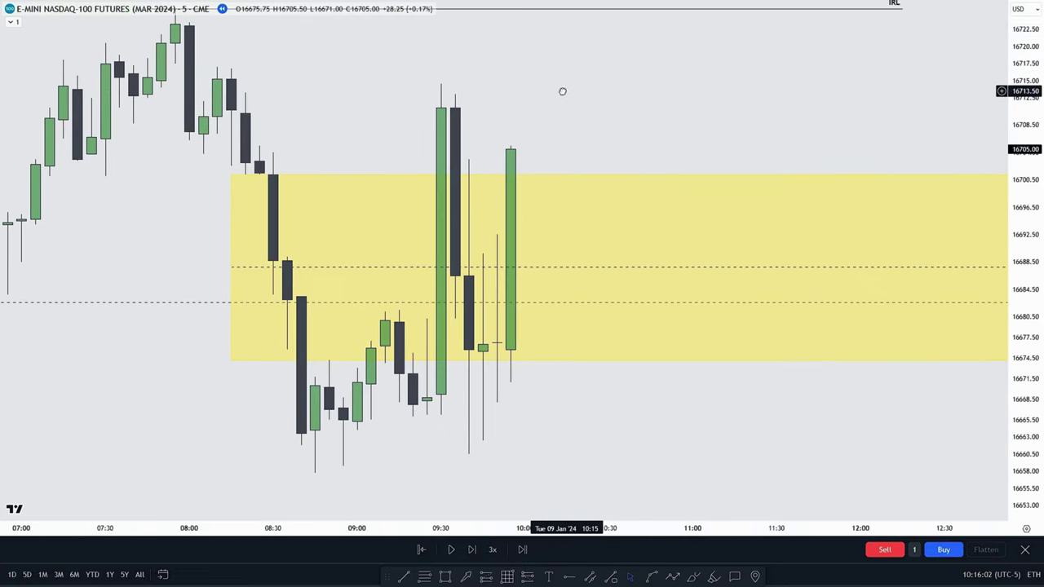
Step: Switch to the 15-minute interval and place a long position with its entry at 16701.25, starting at the 09:45 candle
text(15)
key(Return)
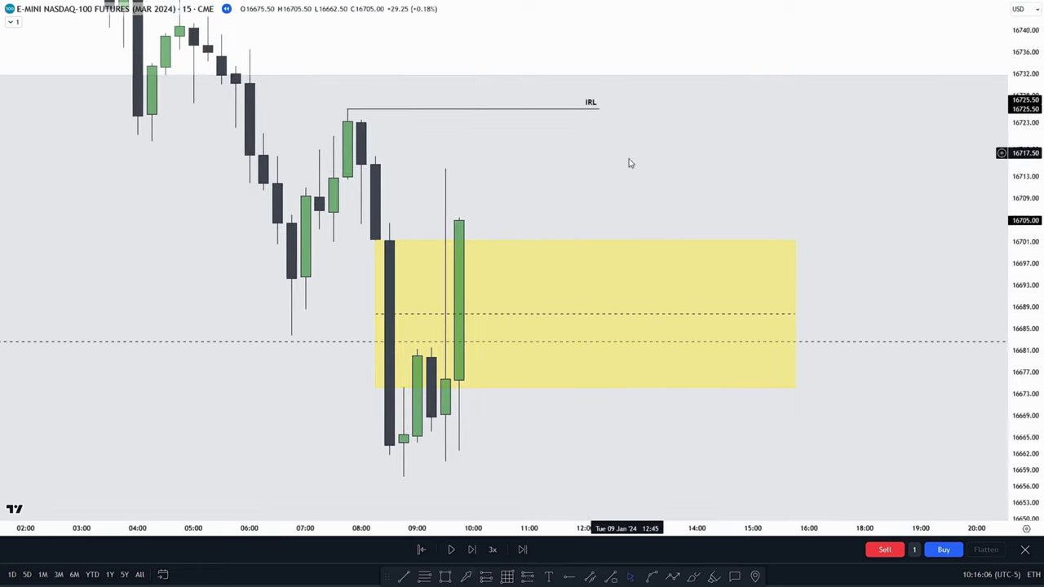
click(488, 575)
click(376, 241)
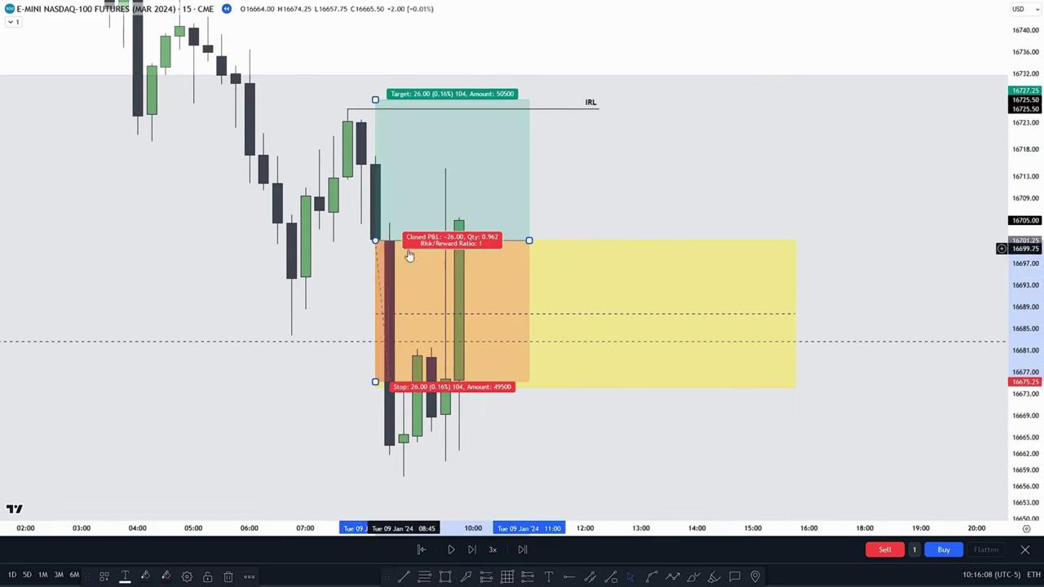
drag(374, 260, 544, 266)
drag(623, 274, 704, 274)
drag(569, 188, 471, 125)
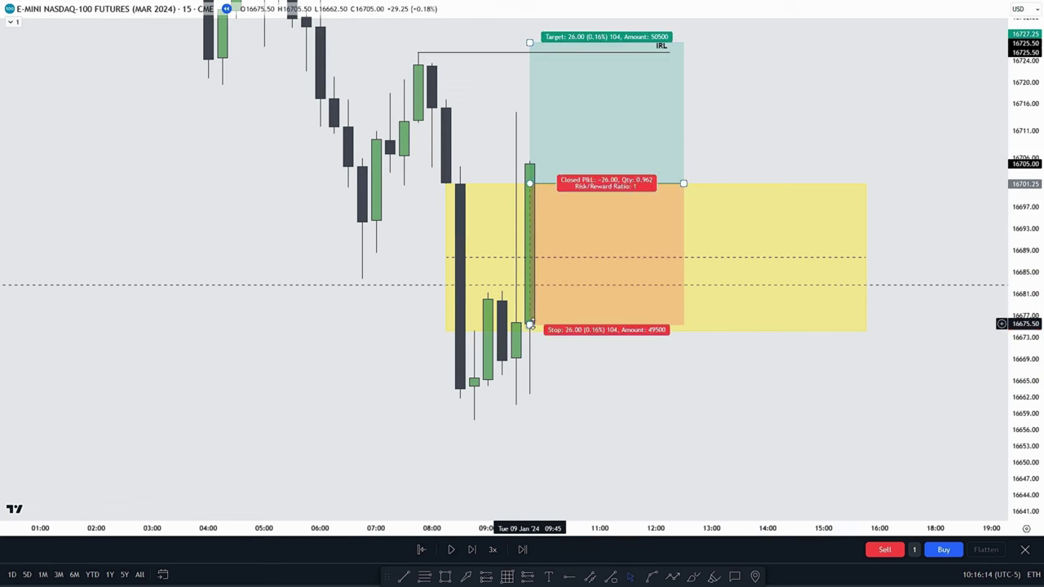
Step: Set the long position's stop to 16657.75 and its target to the IRL line at 16725.50, and delete the position
drag(529, 324, 470, 429)
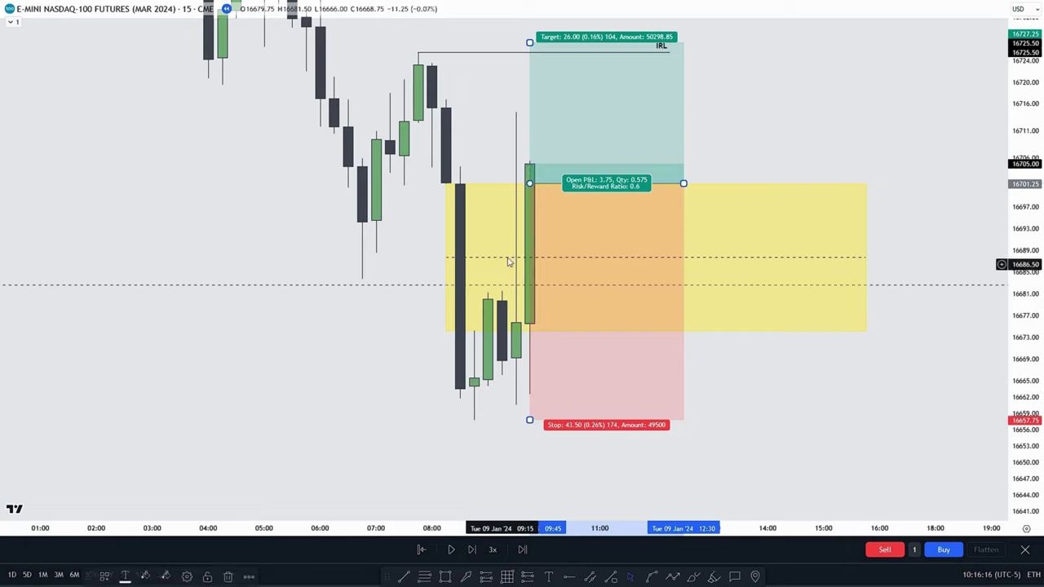
drag(527, 91, 531, 185)
drag(534, 136, 540, 146)
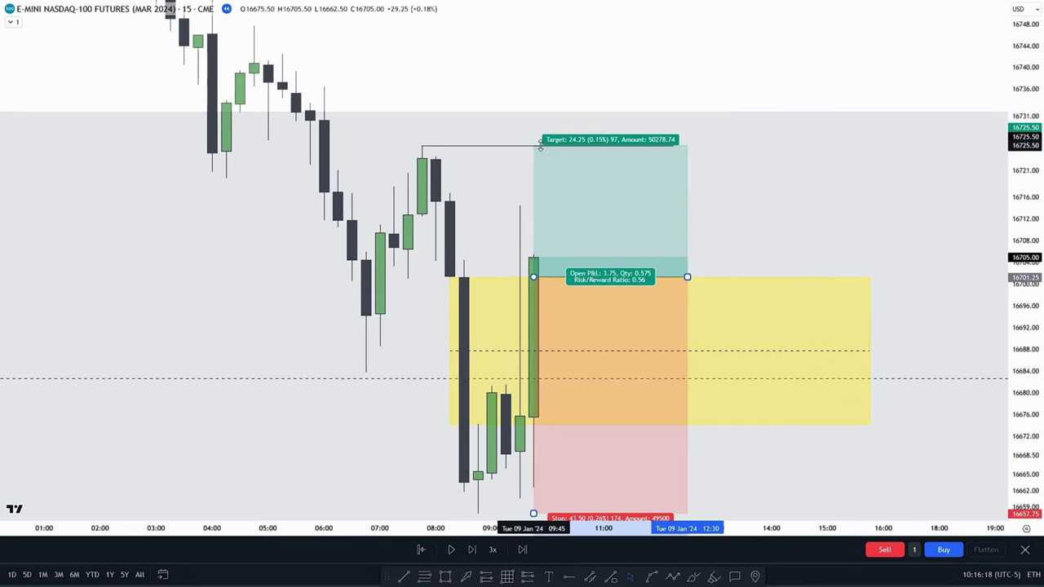
drag(513, 178, 496, 159)
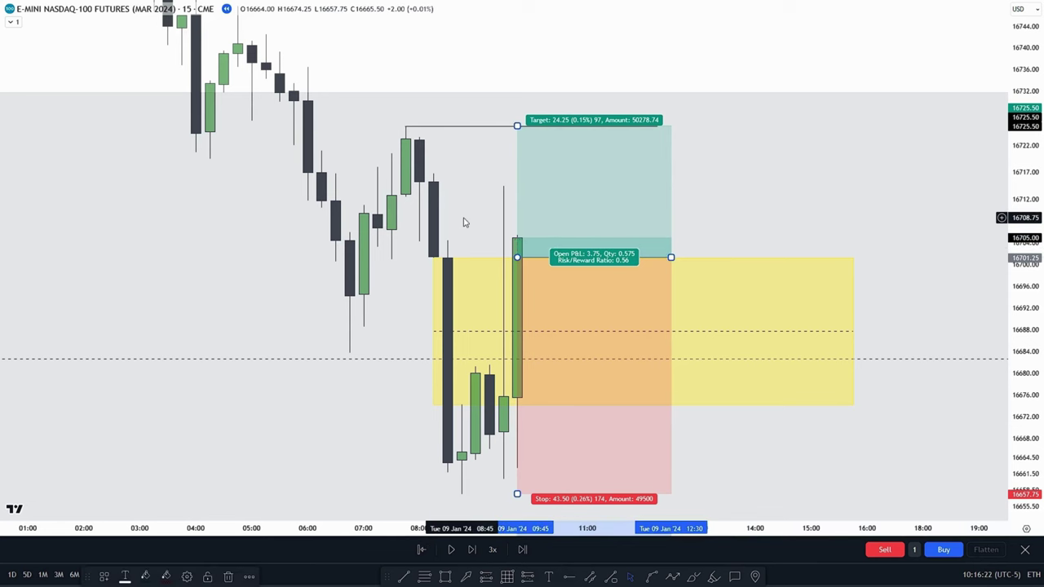
key(Delete)
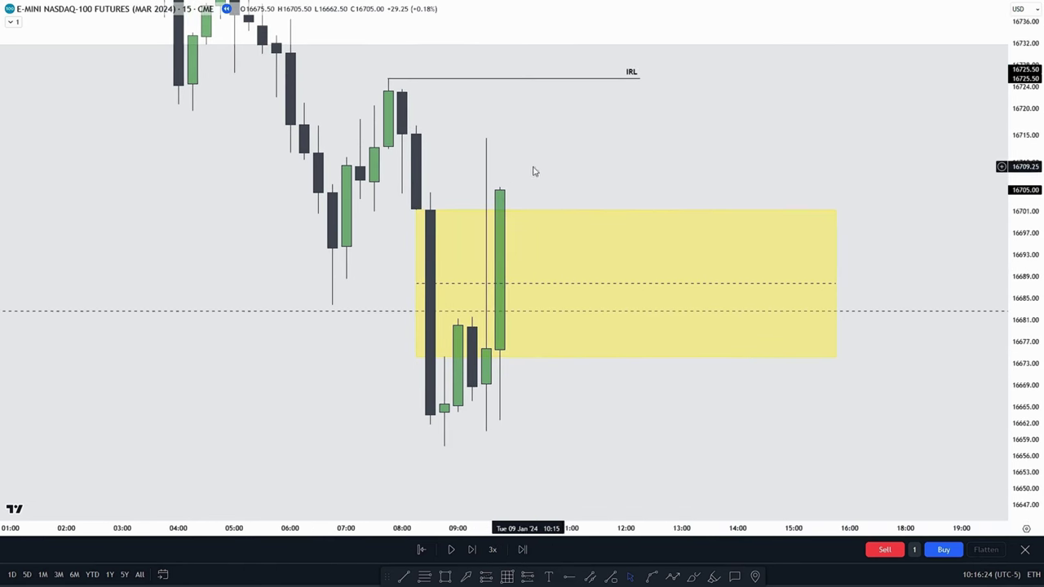
Step: Play the bar replay forward through the 10:45 candle and frame the move from the yellow gap past the IRL line
click(453, 550)
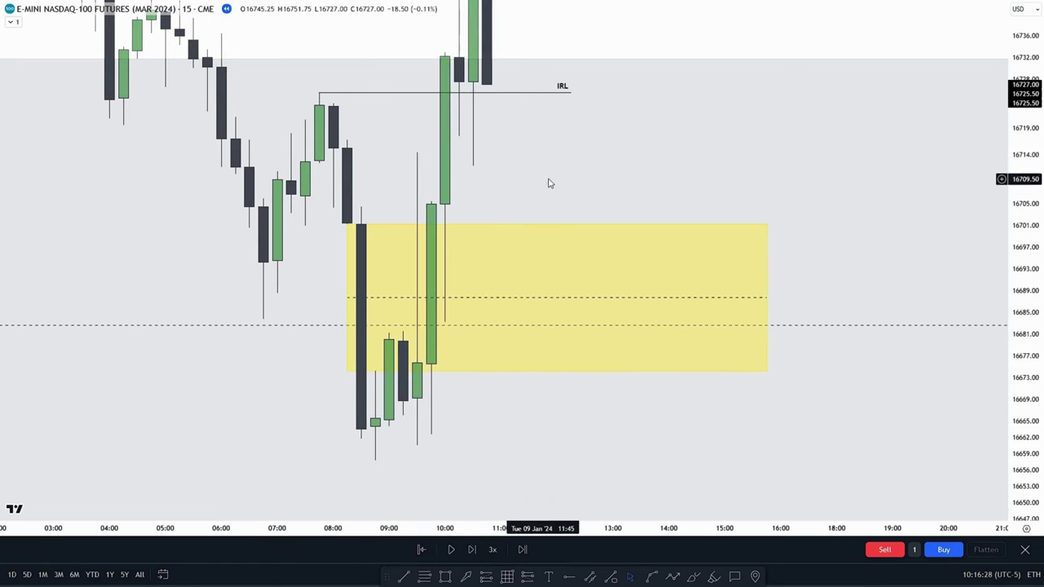
drag(593, 205, 651, 229)
drag(1020, 200, 1019, 269)
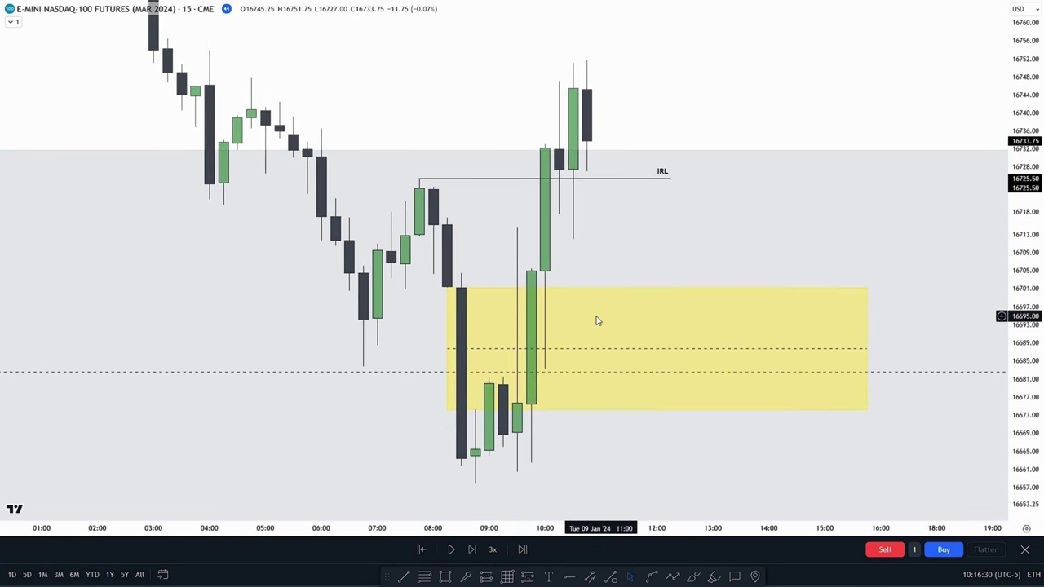
drag(593, 248, 570, 144)
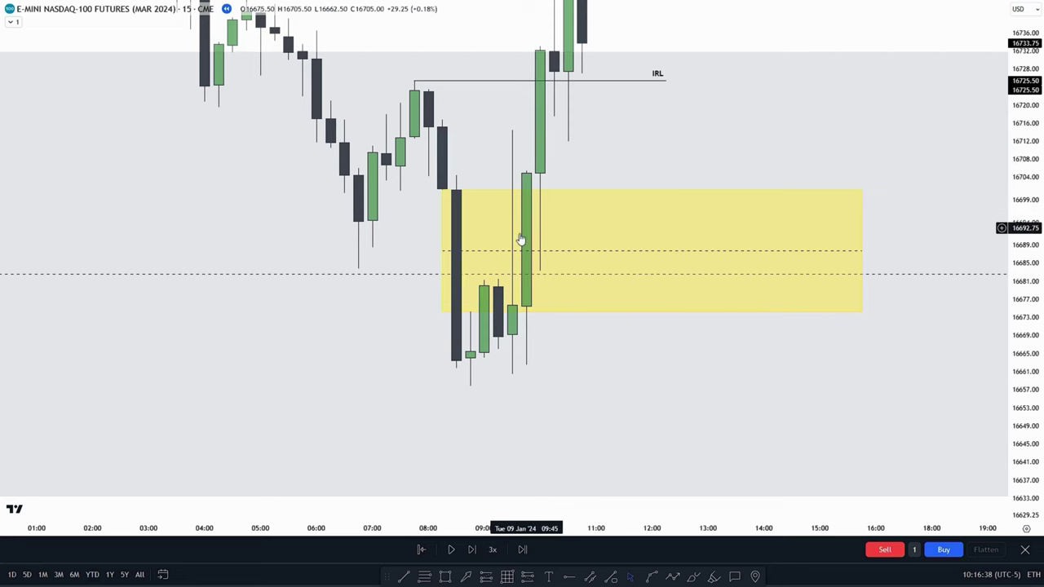
drag(655, 150, 657, 218)
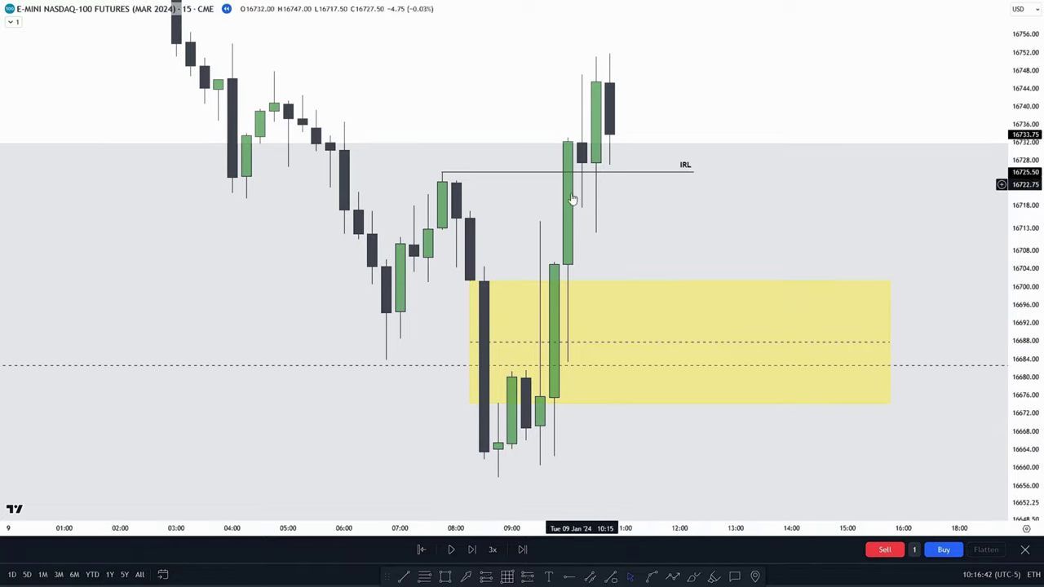
drag(595, 230, 640, 221)
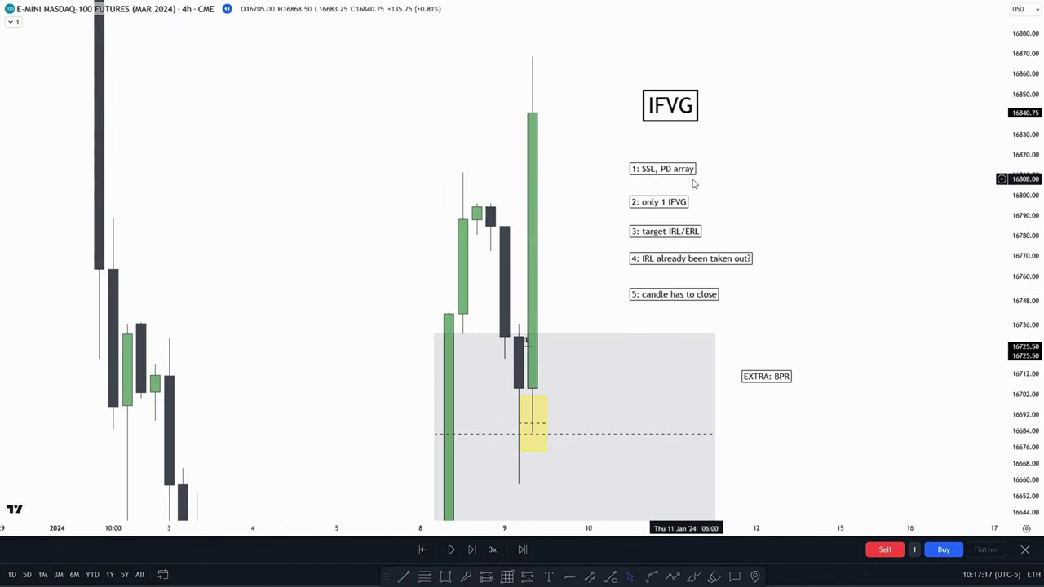
Step: Review the five IFVG rules and the BPR note on the 4h chart against the 9 January candles and gap
drag(768, 174, 740, 184)
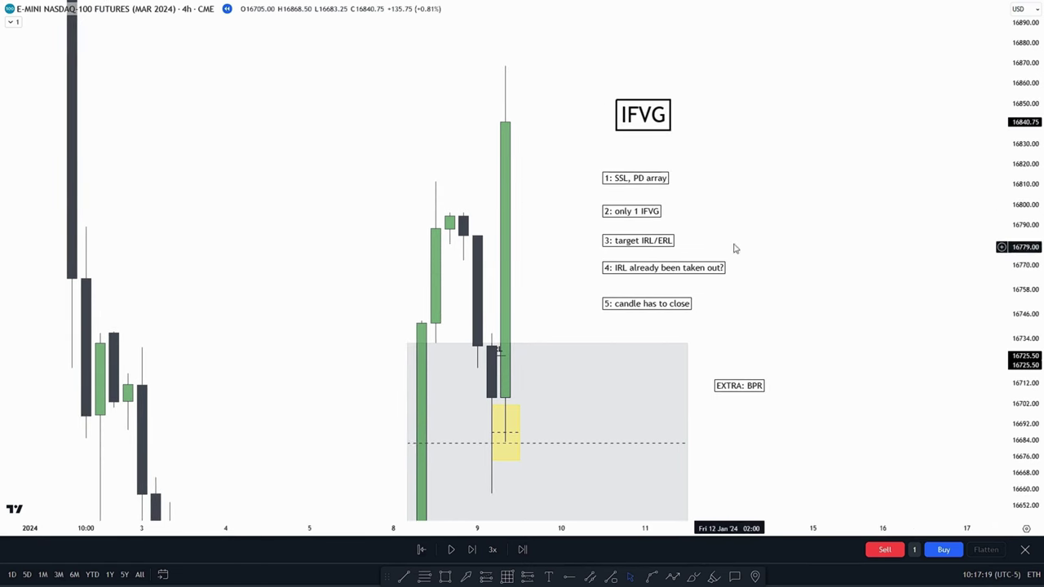
drag(787, 281, 783, 283)
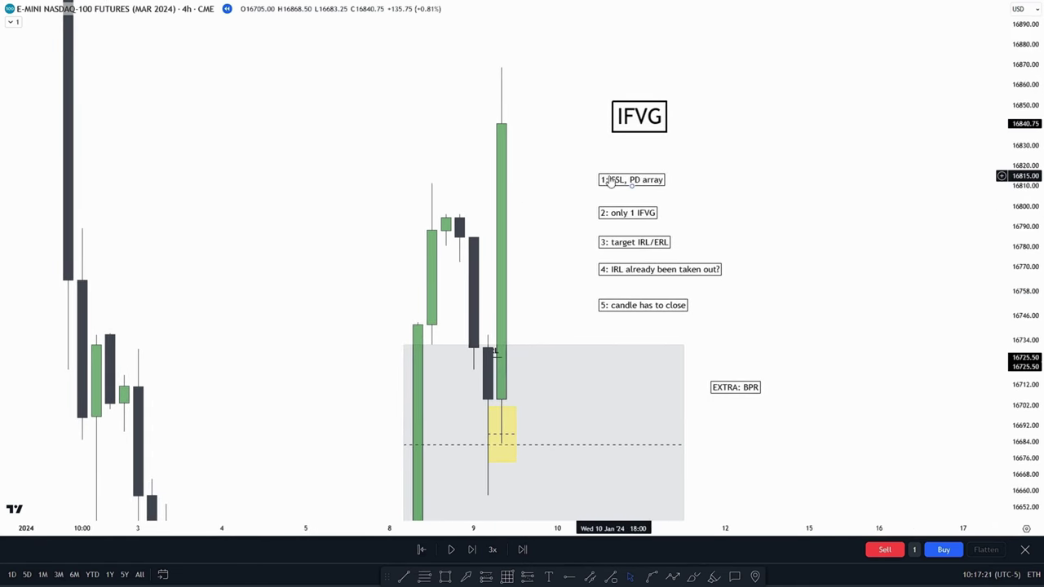
drag(583, 198, 562, 186)
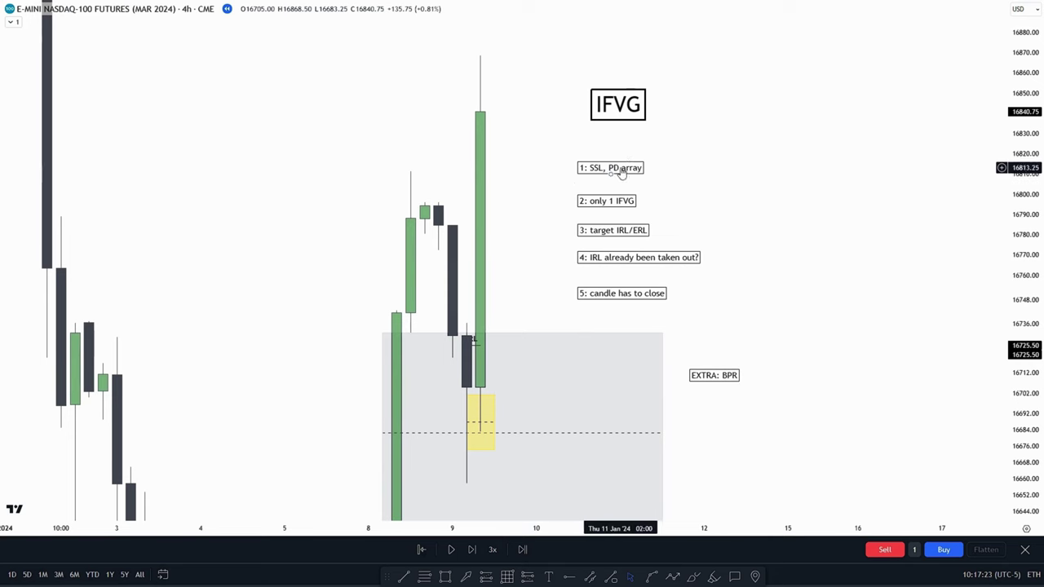
drag(805, 211, 860, 78)
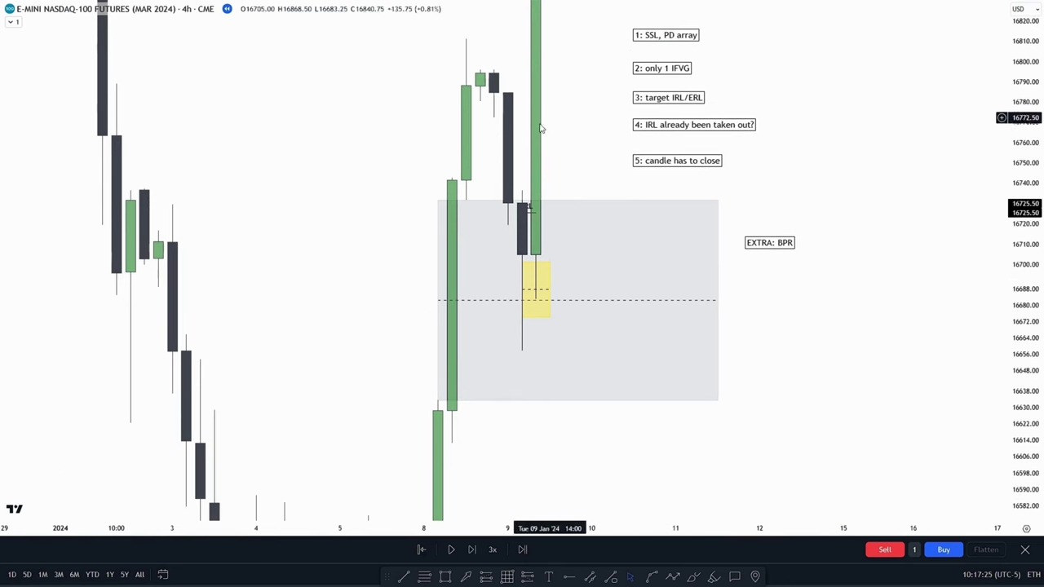
mouse_move(609, 146)
mouse_down()
mouse_move(549, 282)
mouse_move(533, 287)
mouse_up()
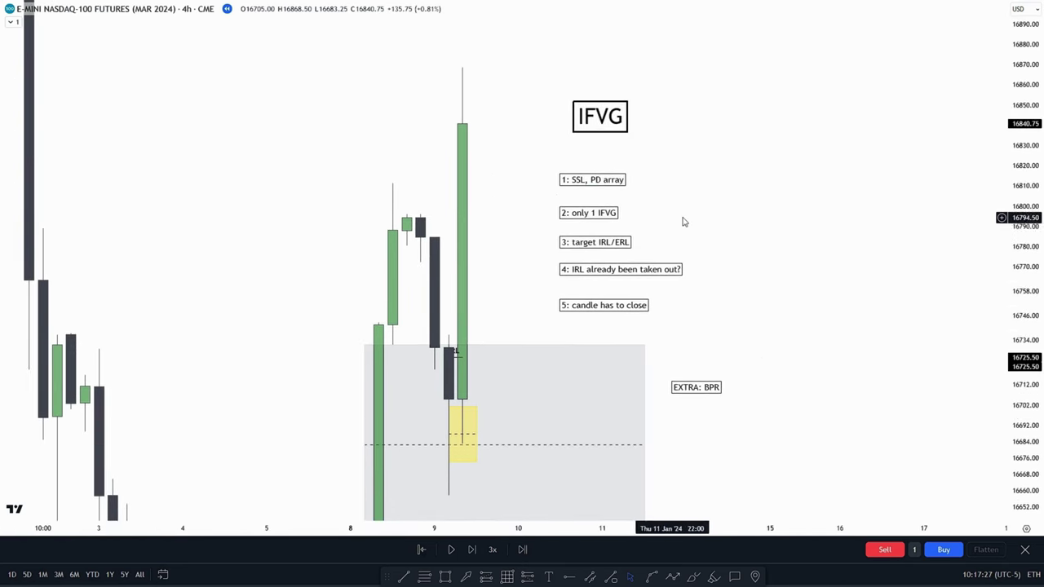
drag(690, 222, 669, 228)
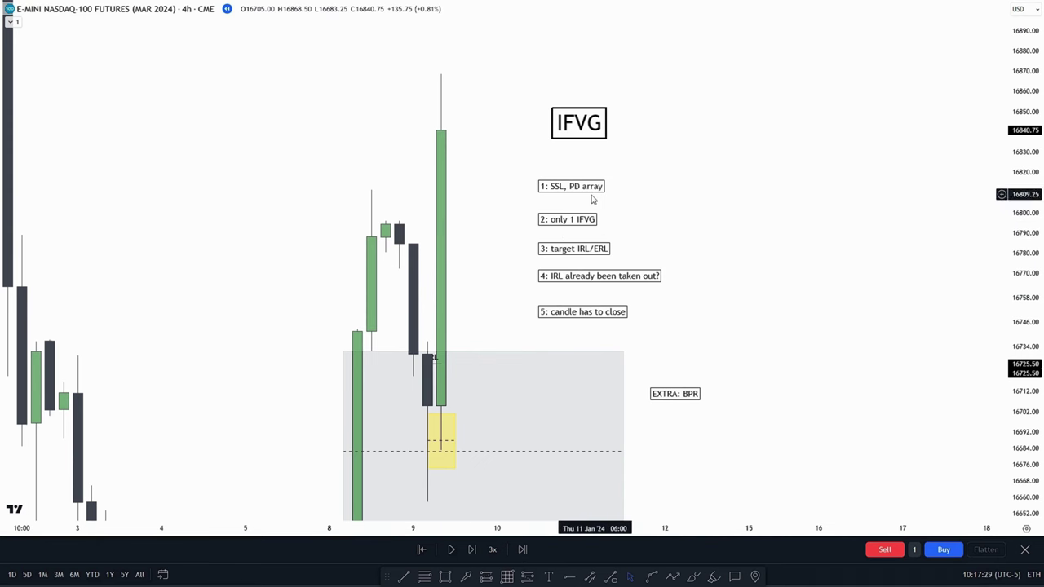
mouse_move(511, 237)
mouse_down()
mouse_move(571, 145)
mouse_move(547, 154)
mouse_move(561, 134)
mouse_up()
drag(563, 226, 496, 270)
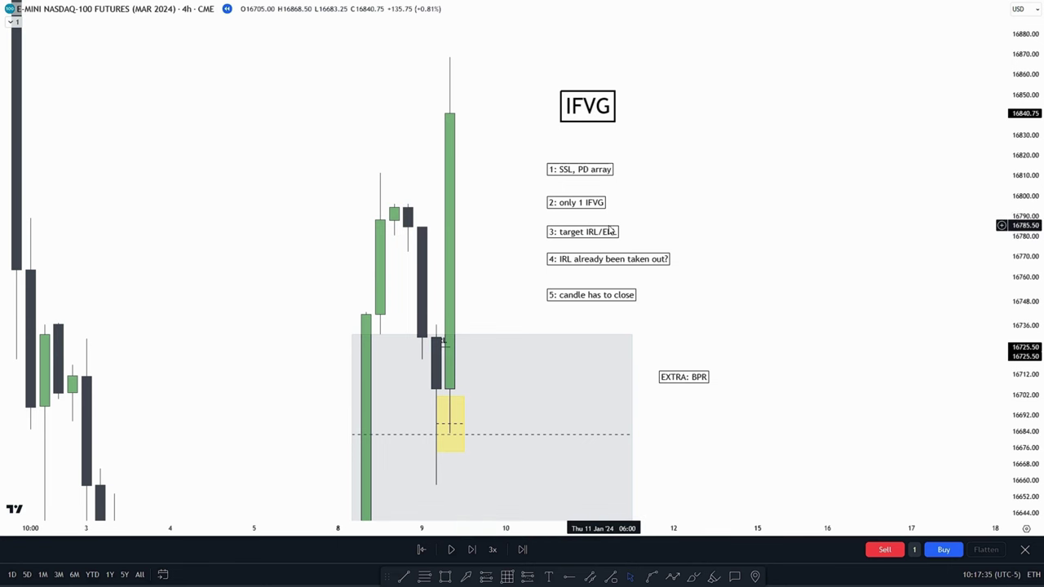
drag(503, 299, 518, 207)
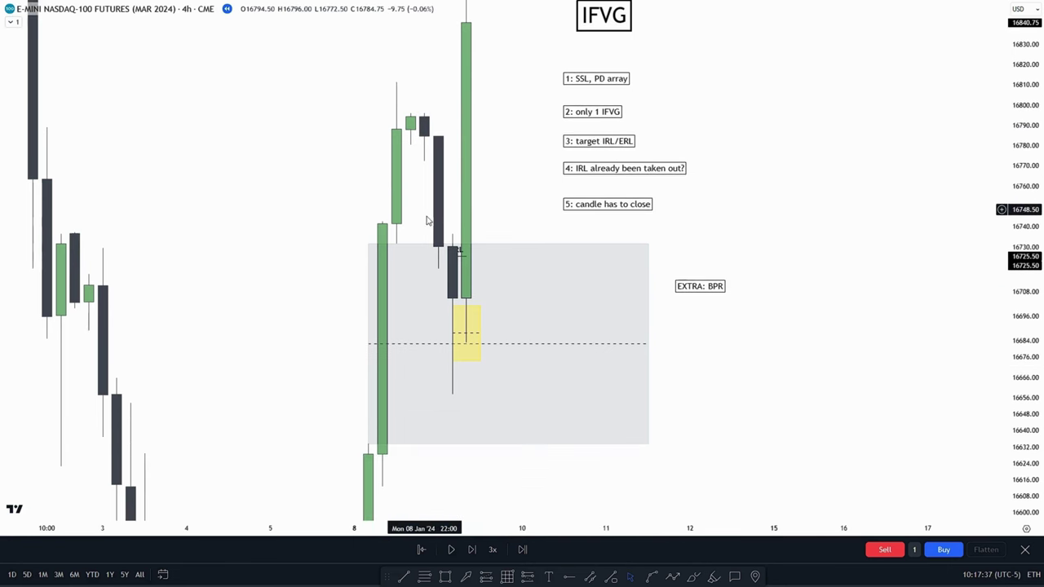
drag(492, 174, 503, 217)
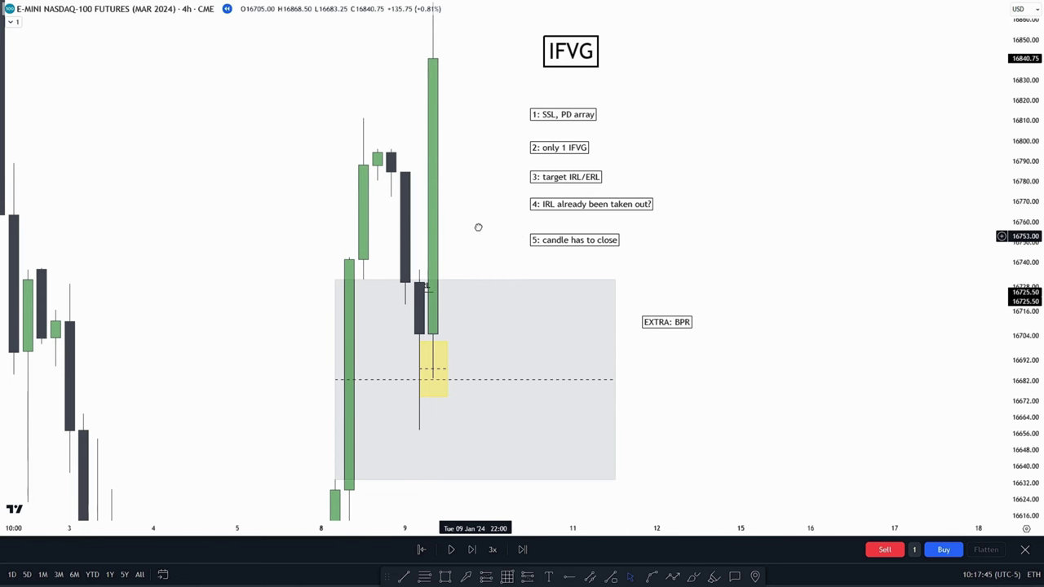
drag(477, 227, 513, 190)
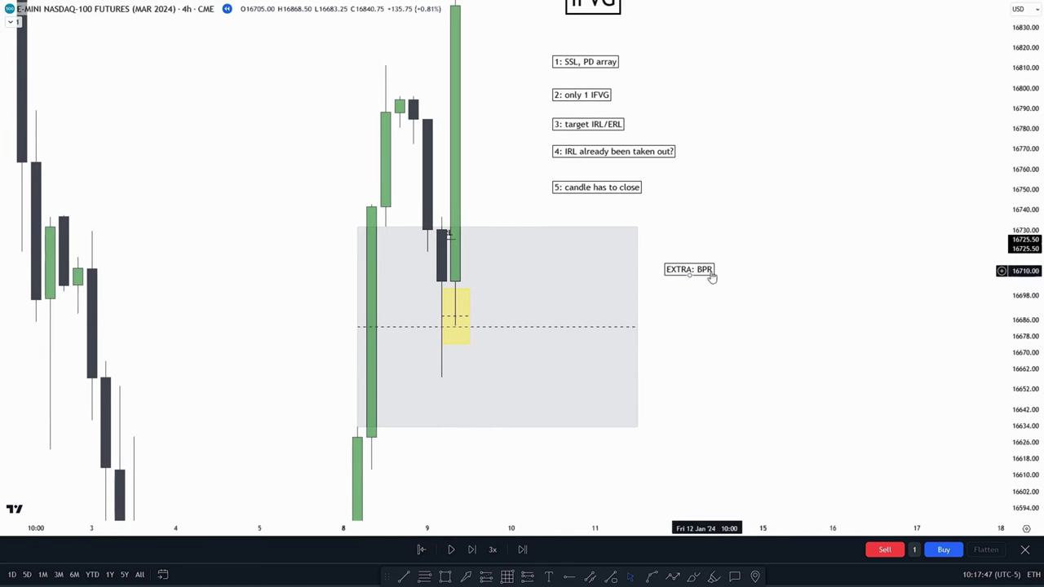
Step: Return to the 15-minute interval and compress the price scale to view the IRL line, yellow gap and latest candles together
drag(709, 222, 717, 227)
text(15)
key(Return)
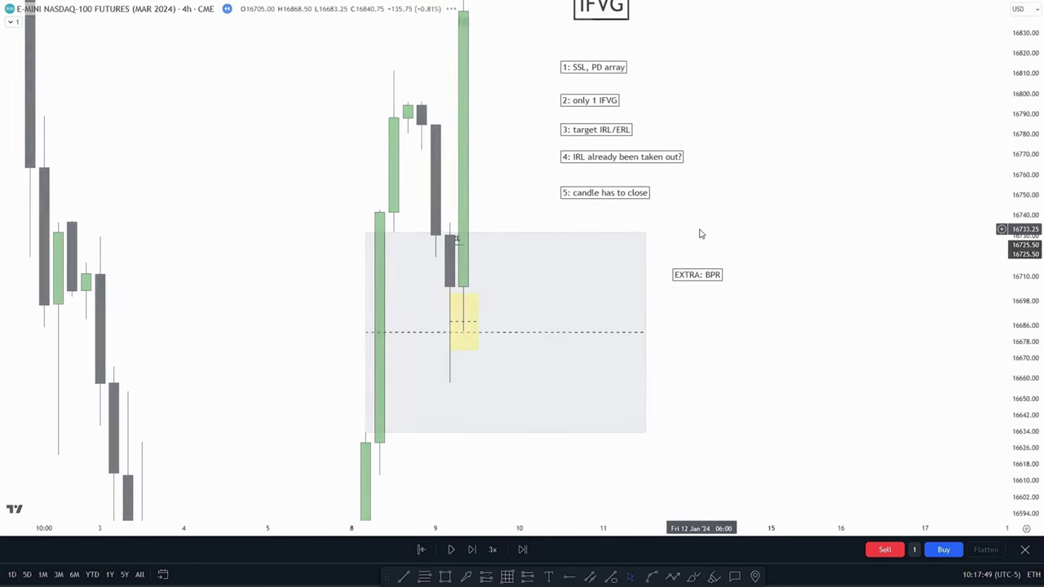
drag(677, 146, 723, 128)
drag(1025, 314, 1024, 118)
drag(682, 106, 776, 49)
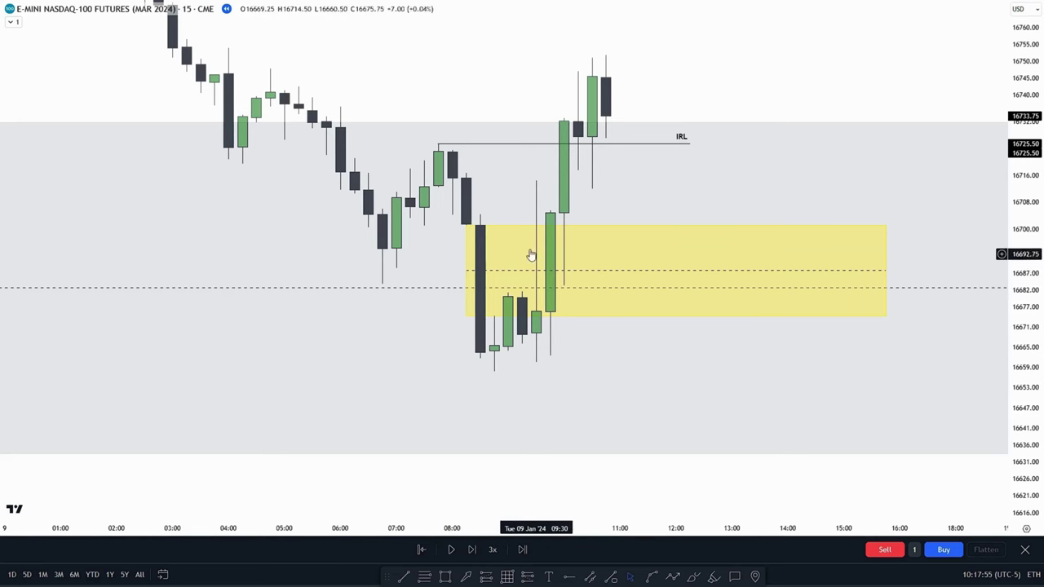
Step: Switch to the 5-minute interval and examine the 08:15 to 10:00 candles around the yellow gap and IRL line
drag(458, 84, 466, 51)
text(5)
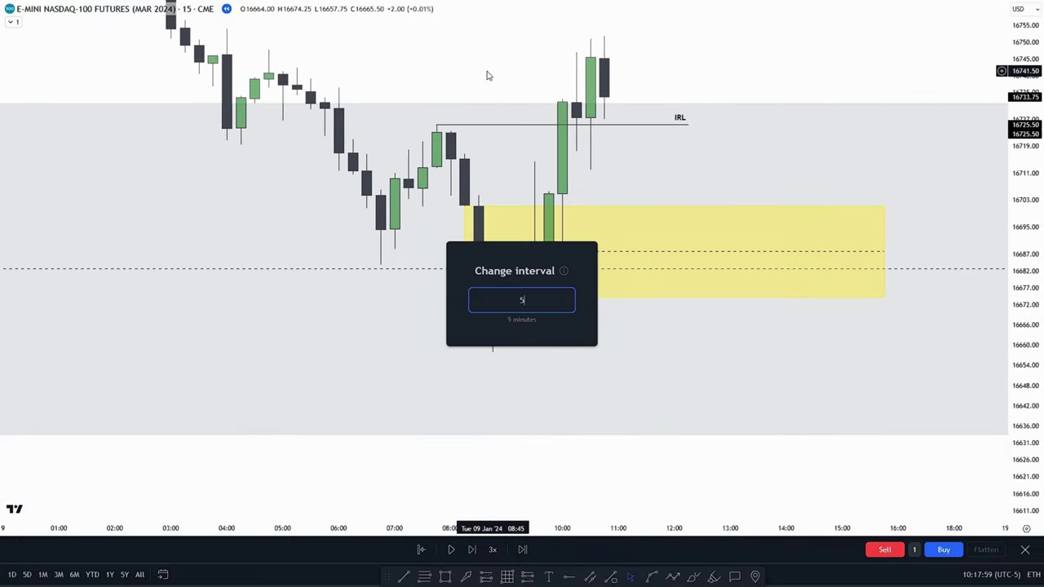
key(Return)
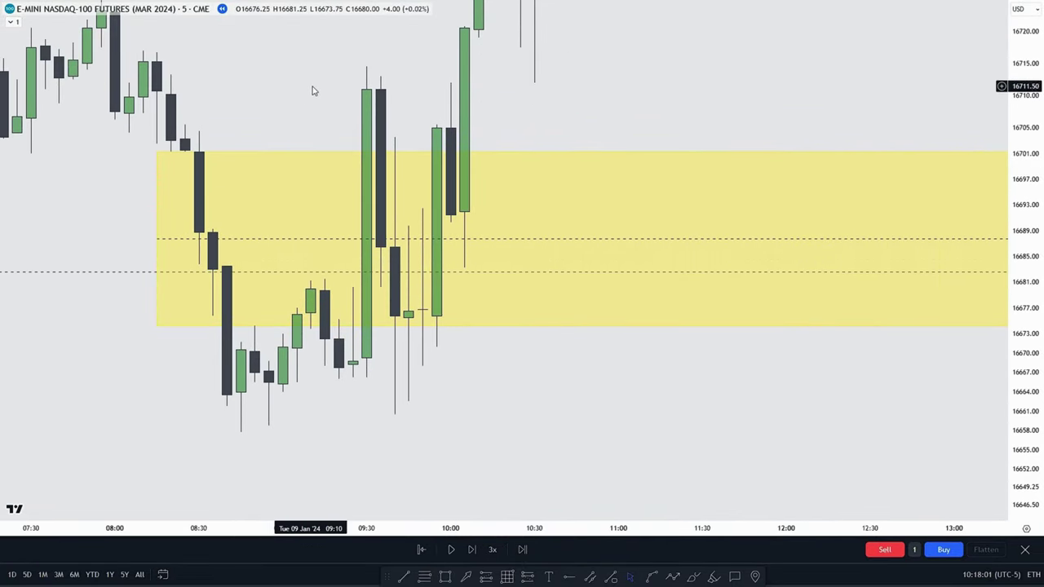
drag(312, 90, 489, 130)
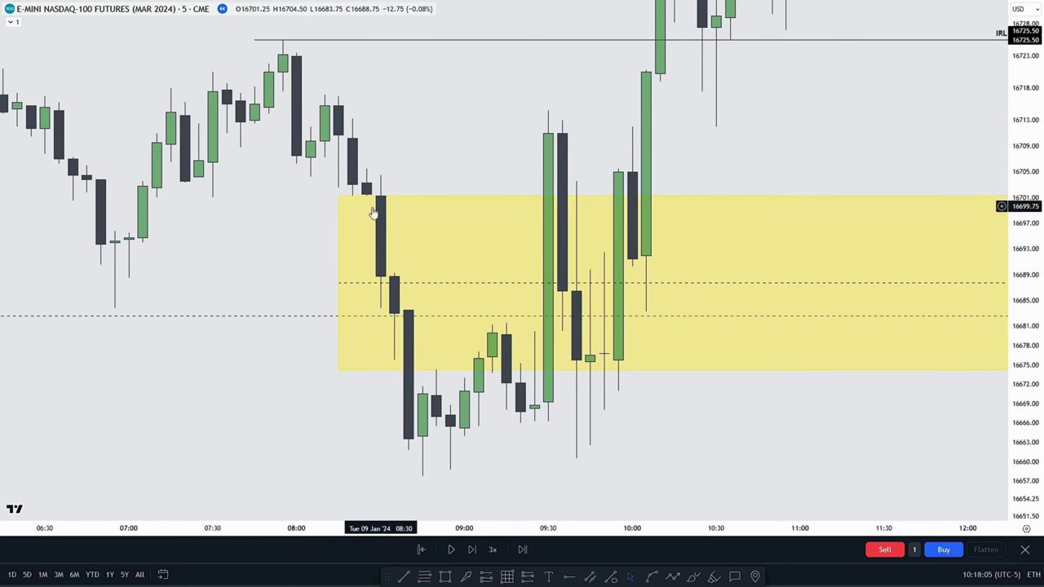
drag(459, 119, 419, 179)
Step: Go back to the 15-minute interval and inspect the single gap in the down-leg below the IRL line
text(15)
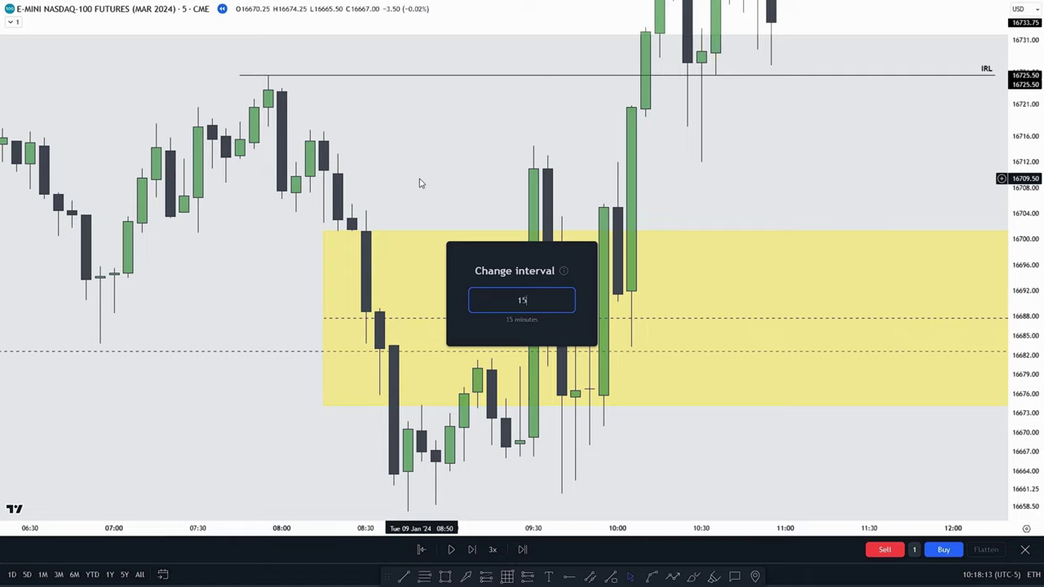
key(Return)
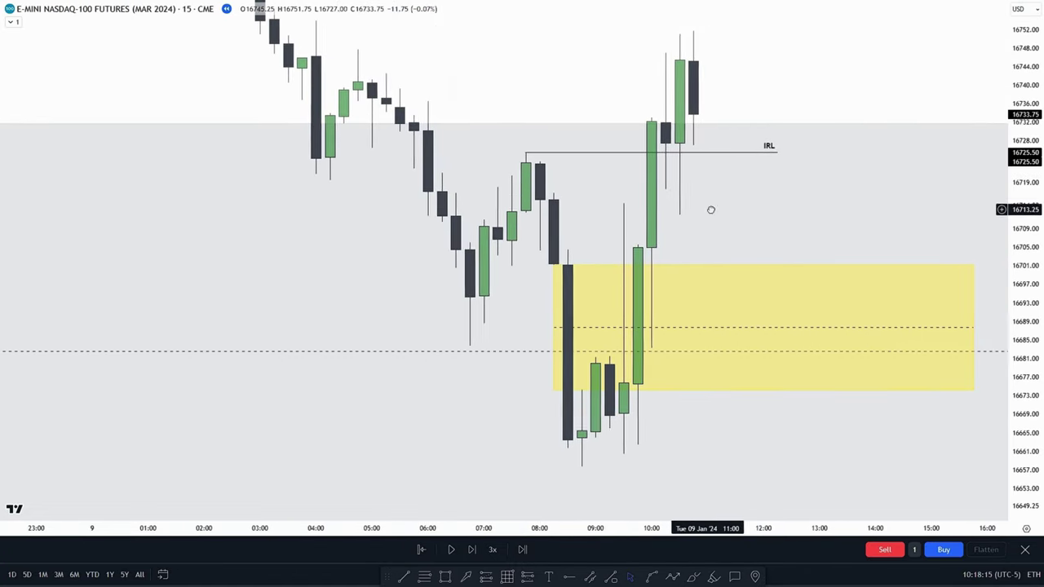
drag(520, 249, 445, 244)
drag(529, 212, 541, 117)
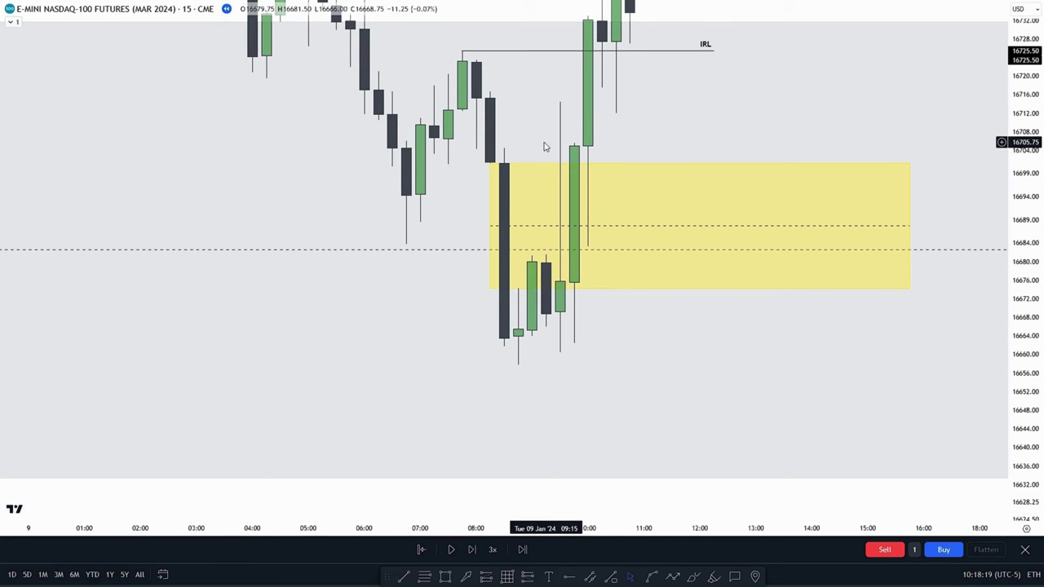
Step: Compare the same down-leg on the 5-minute interval
text(5)
key(Return)
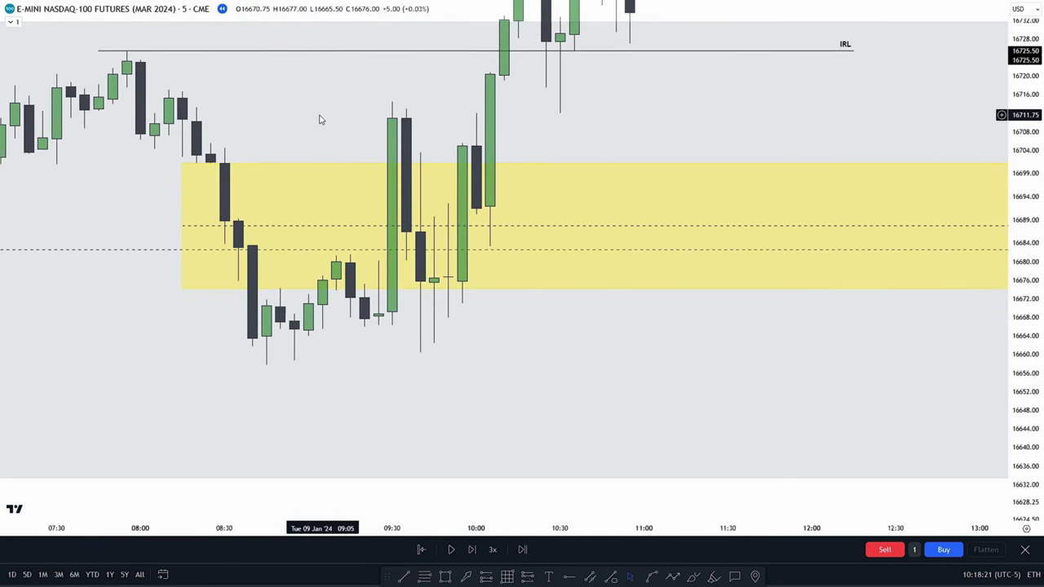
drag(318, 120, 354, 160)
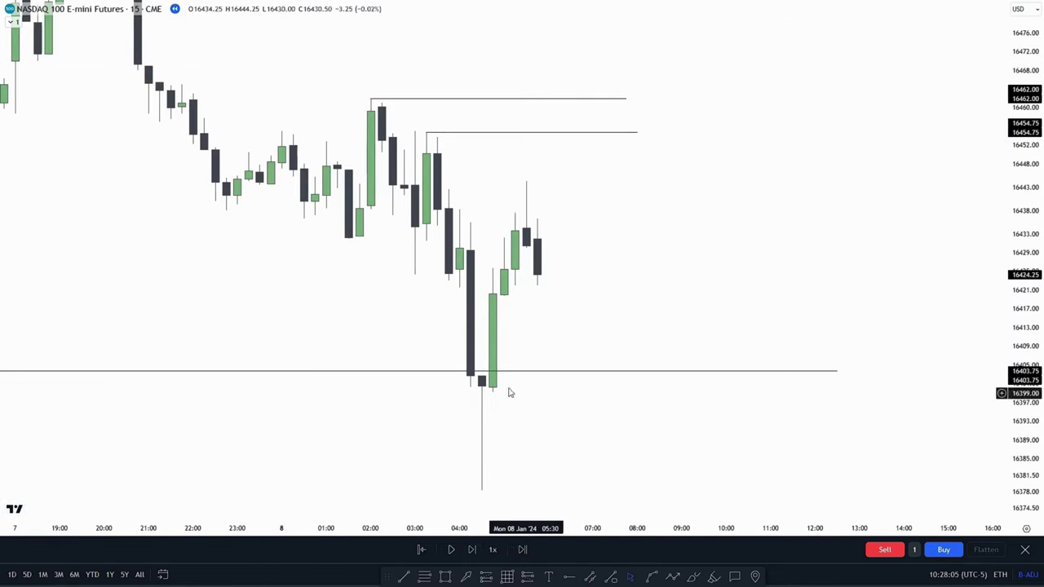
Step: On the 15-minute chart with the 16403.75 low line, draw a rectangle from 16407.75 to about 16376.25, spanning 5 January 08:30 to 8 January 12:00
drag(508, 392, 572, 250)
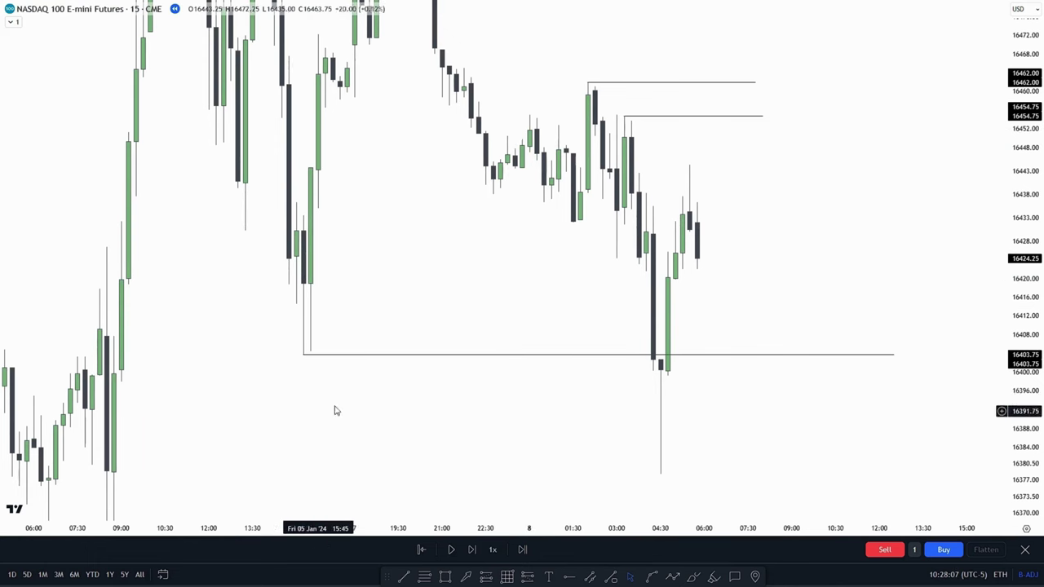
drag(565, 343, 539, 289)
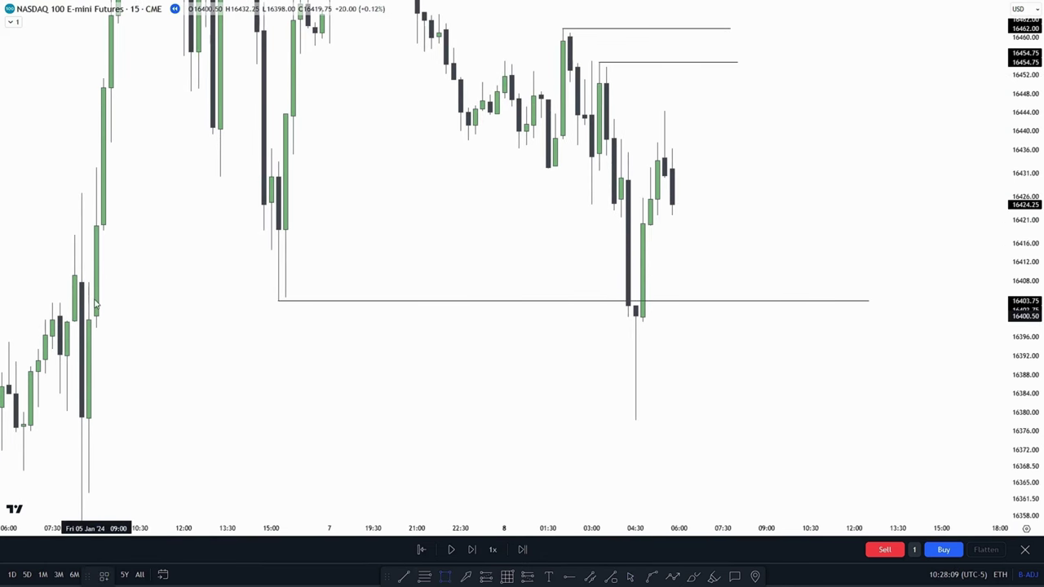
drag(81, 283, 853, 430)
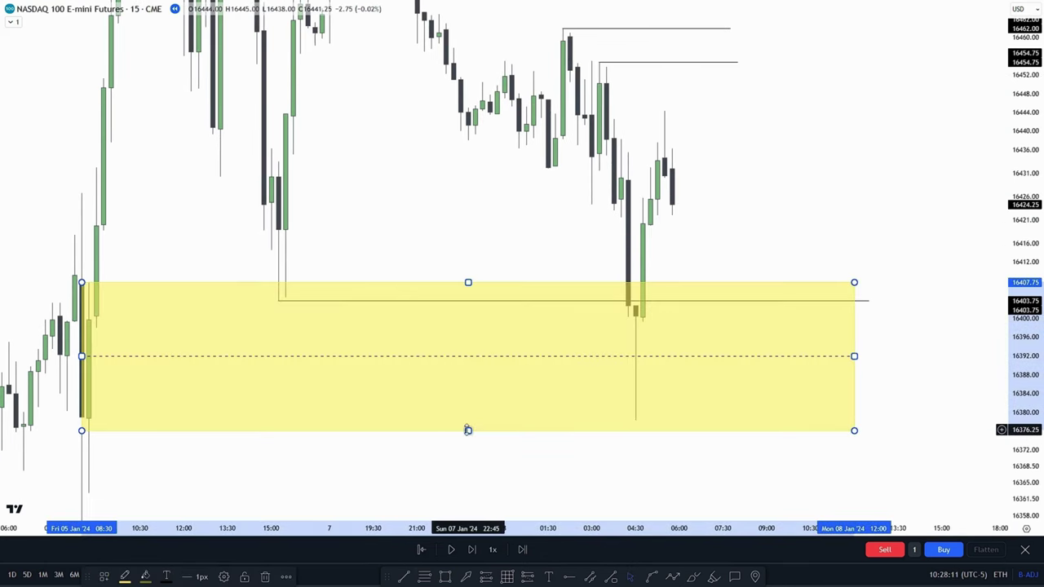
Step: Move the lower edge of the large yellow rectangle to 16379.00 and delete the rectangle
drag(467, 430, 79, 413)
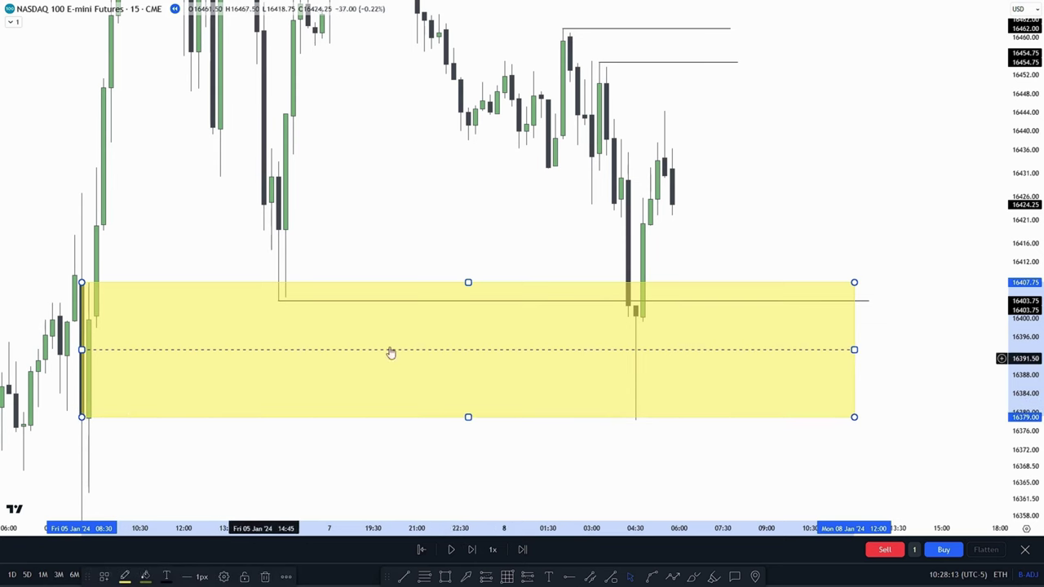
key(Delete)
Step: Mark the gap in the down-leg with a rectangle from 16421.50 to 16403.00, spanning 8 January 04:00 to 14:00
scroll(587, 222, up, 2)
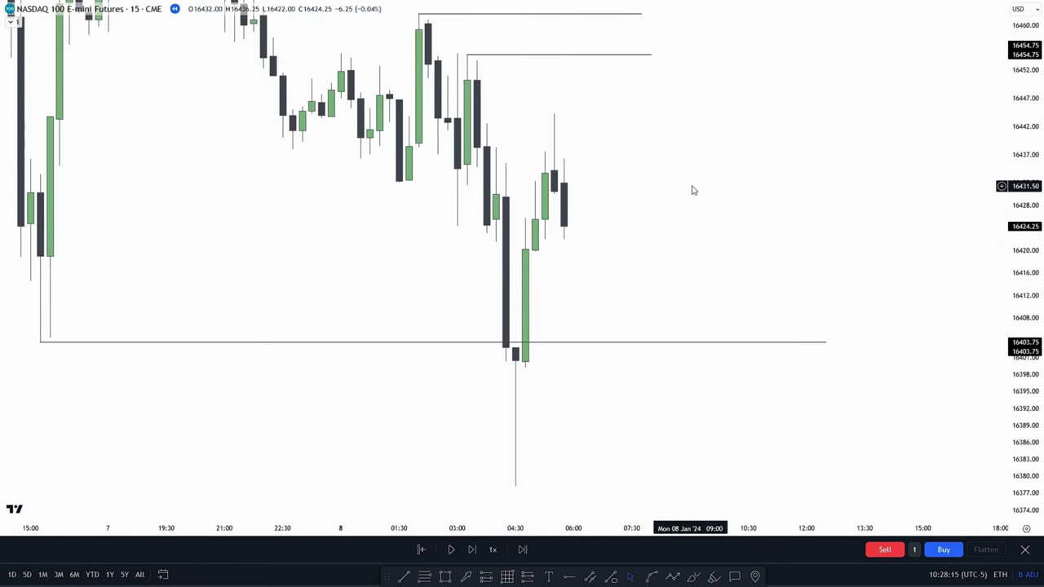
scroll(717, 200, up, 1)
scroll(690, 224, up, 4)
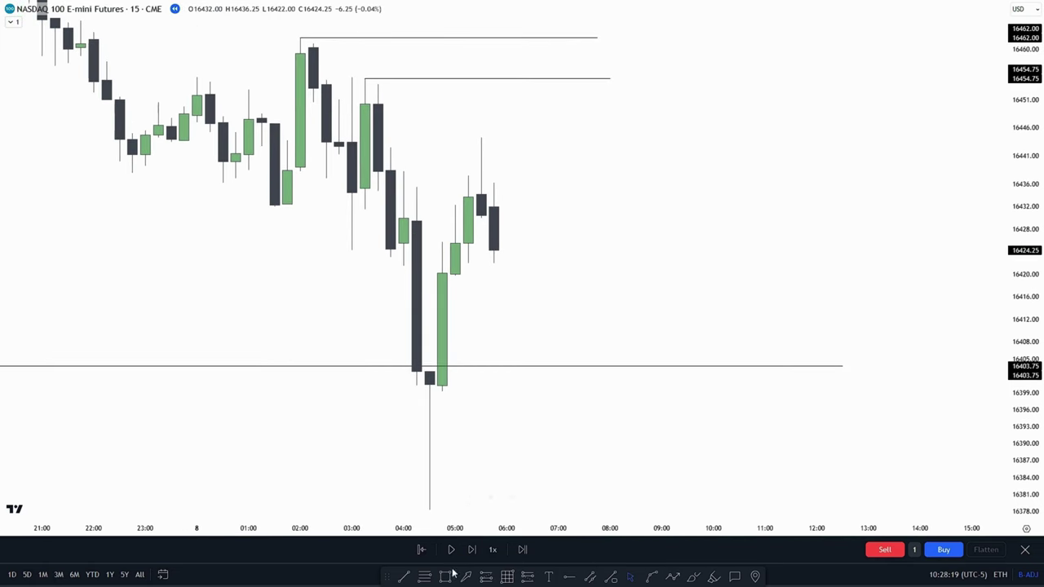
drag(403, 268, 920, 371)
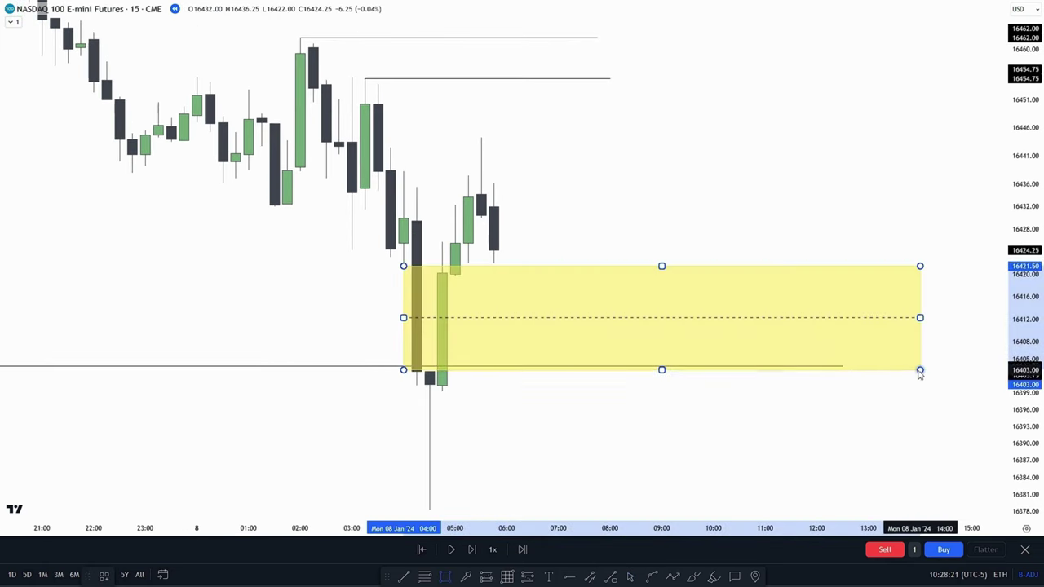
click(259, 291)
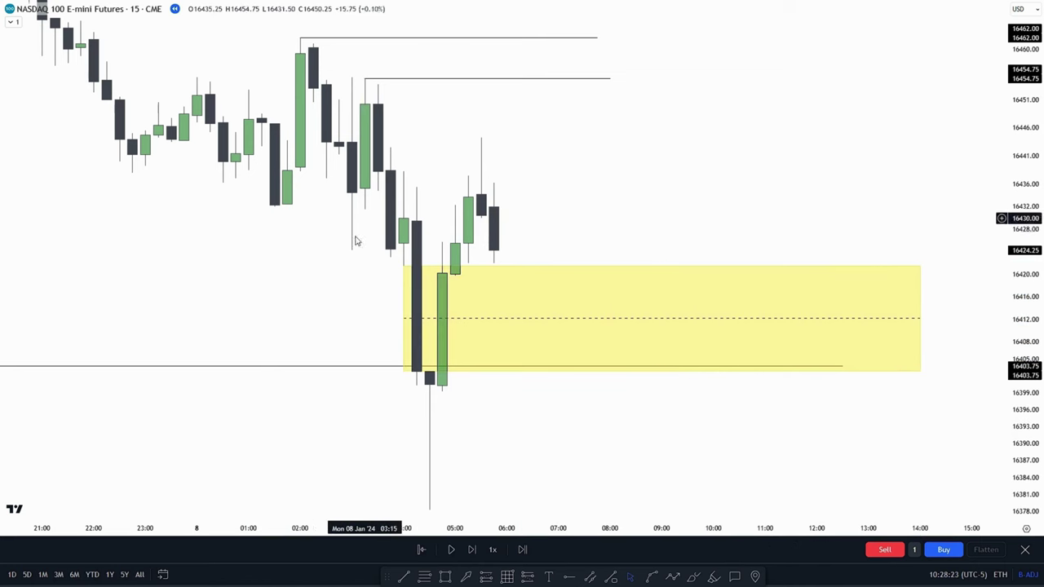
drag(257, 302, 254, 289)
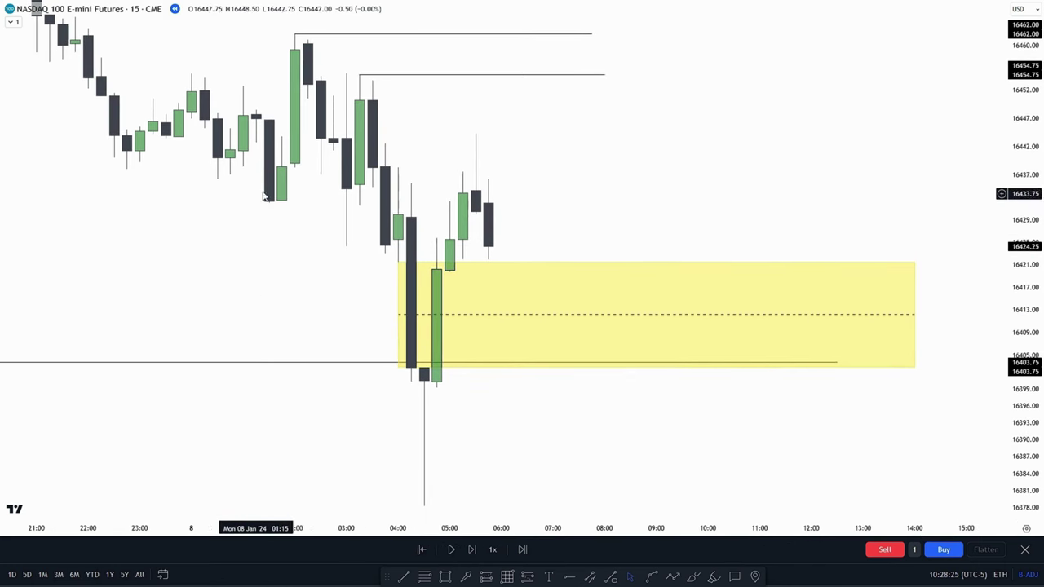
Step: Draw a trial rectangle from 16438.25 to 16430.00 over the upper gap, spanning 03:30 to 13:15, and delete it
drag(514, 384, 501, 400)
click(445, 576)
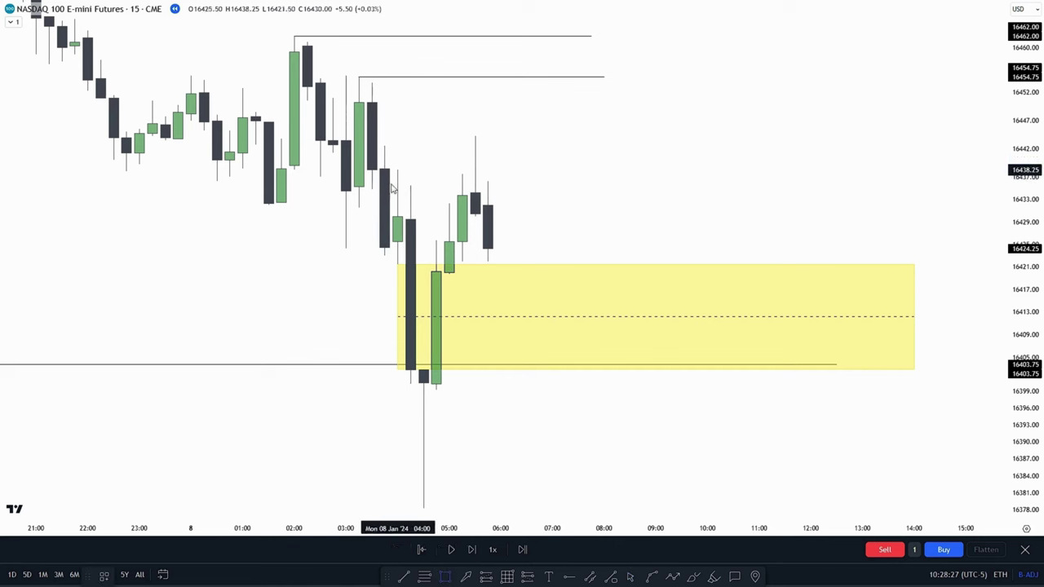
mouse_move(372, 169)
mouse_down()
mouse_move(801, 235)
mouse_move(875, 216)
mouse_up()
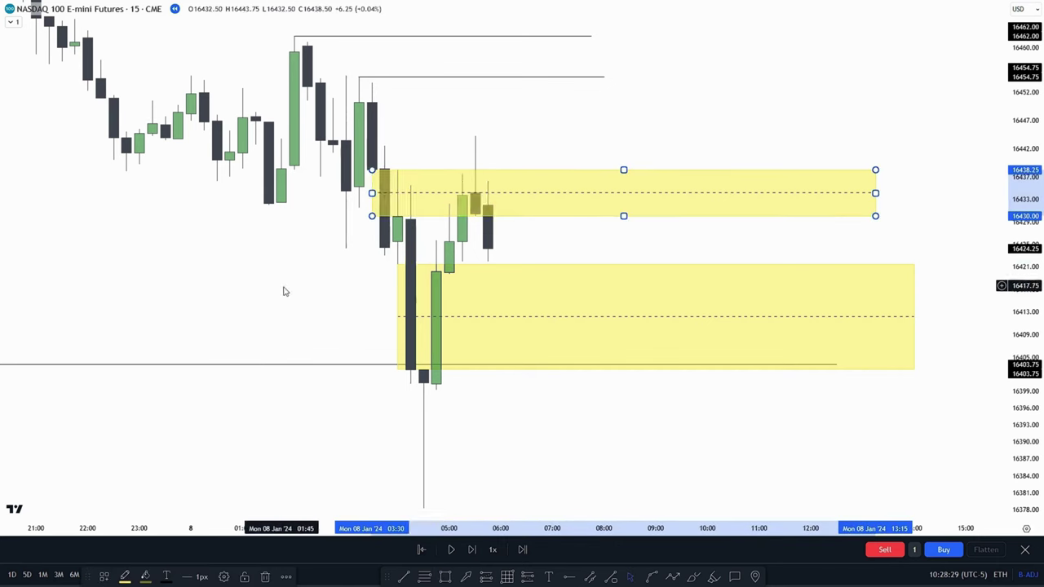
key(Delete)
Step: Play the bar replay forward and pause it at the 8 January 06:15 candle
mouse_move(282, 291)
mouse_down()
mouse_move(301, 263)
mouse_move(288, 270)
mouse_up()
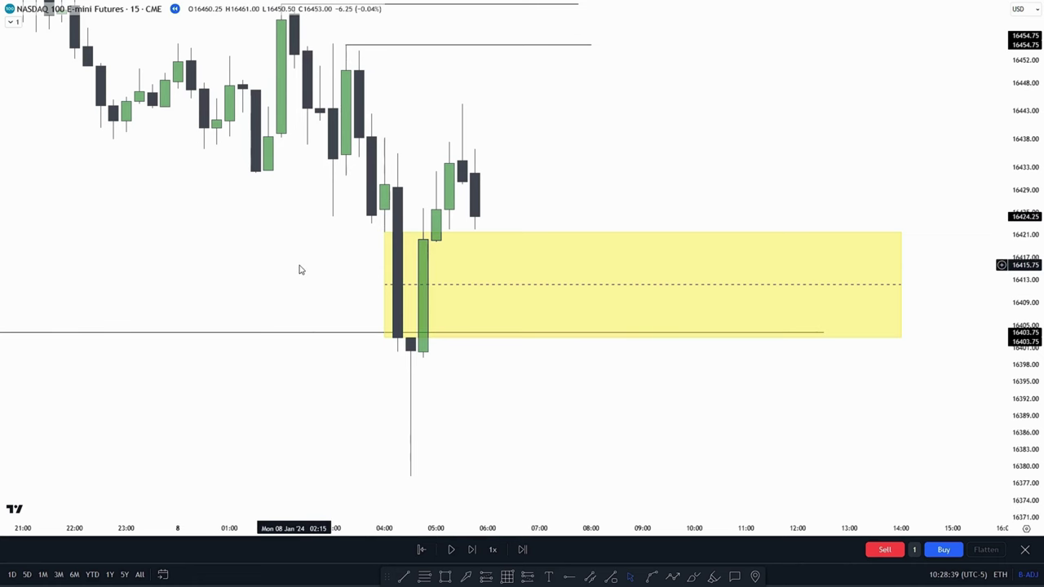
drag(653, 148, 699, 292)
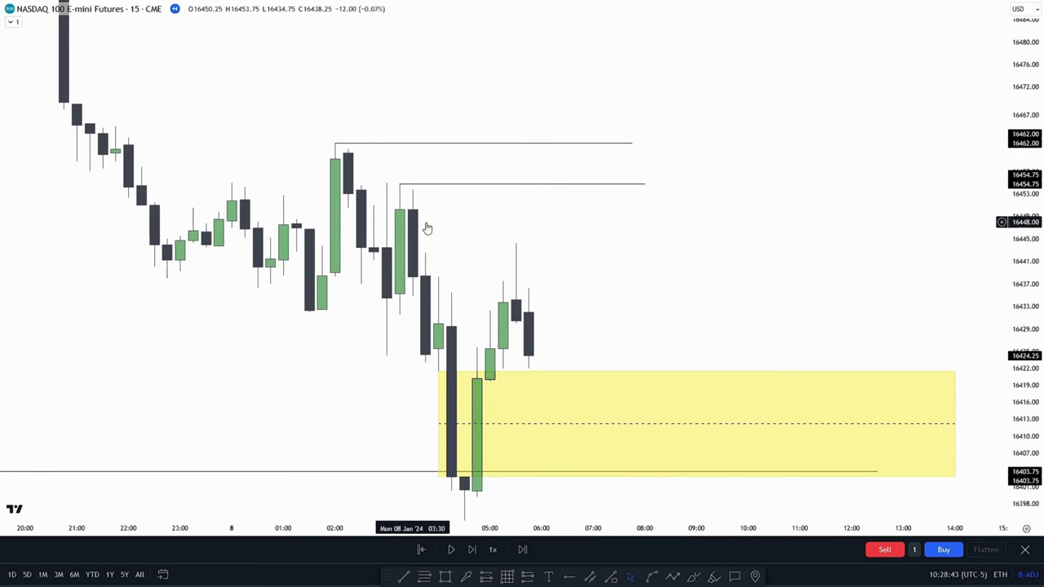
drag(501, 225, 403, 149)
drag(566, 187, 526, 135)
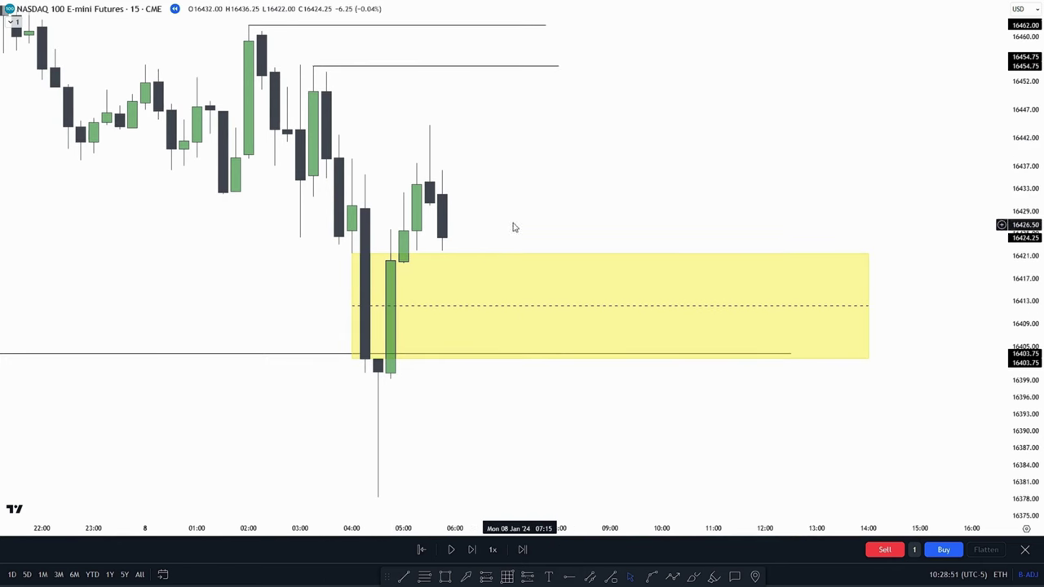
drag(504, 196, 537, 225)
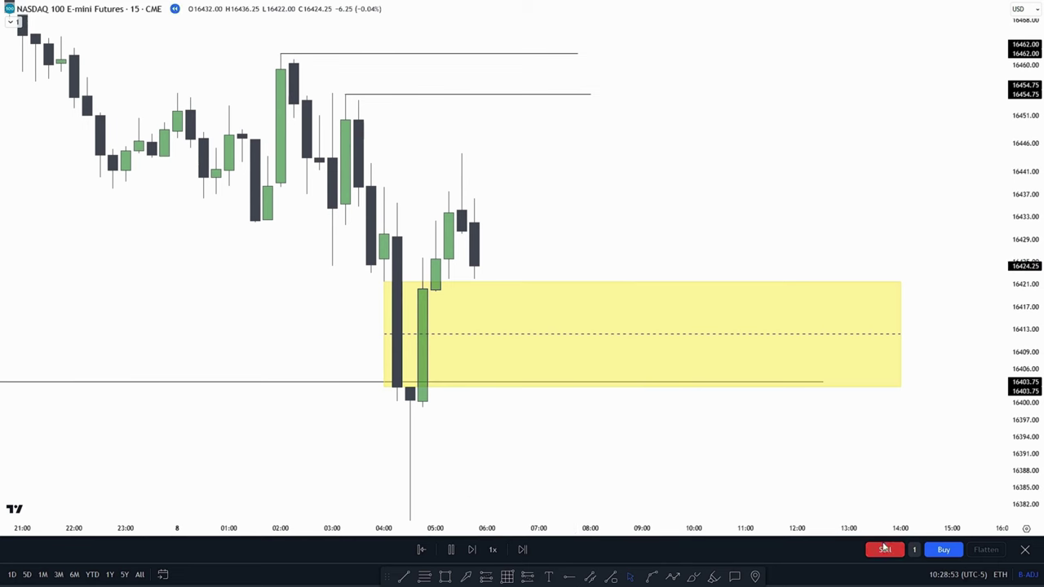
click(447, 551)
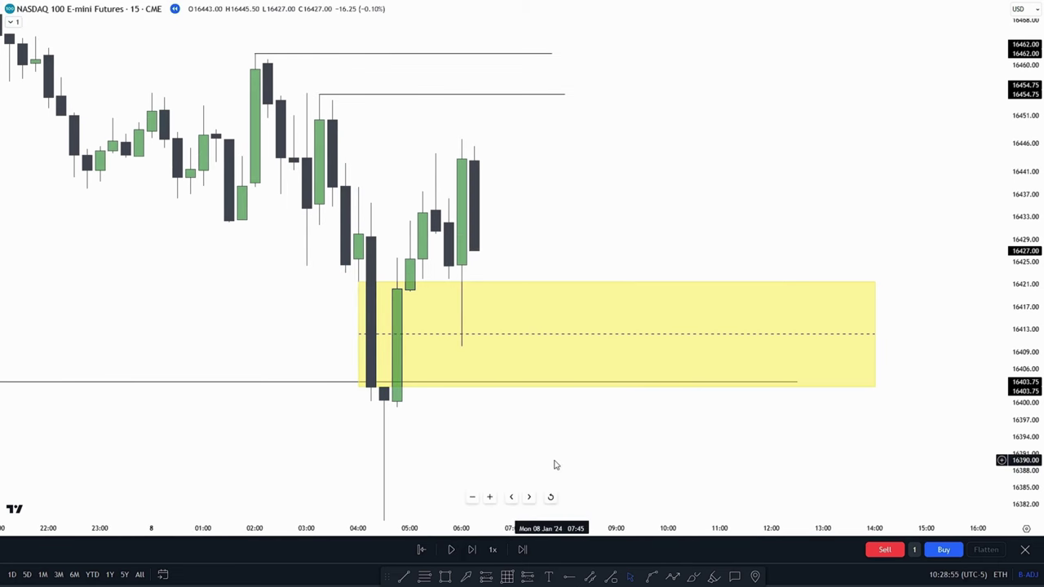
Step: Examine the 04:15 to 06:15 candles around the yellow gap and their relation to the 16454.75 and 16462.00 high lines
drag(554, 462, 591, 489)
drag(632, 262, 690, 319)
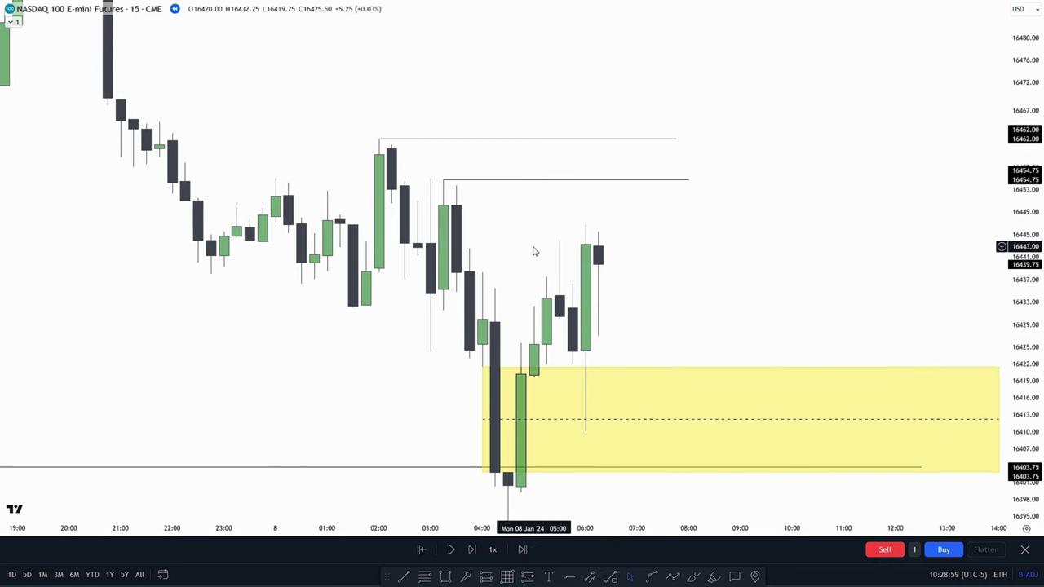
drag(724, 248, 661, 198)
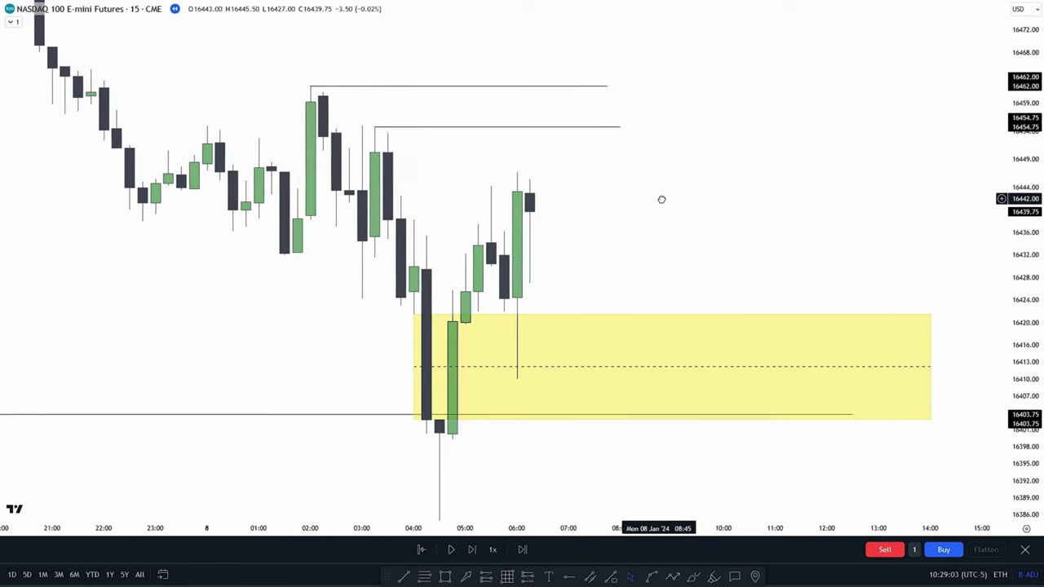
drag(632, 244, 675, 257)
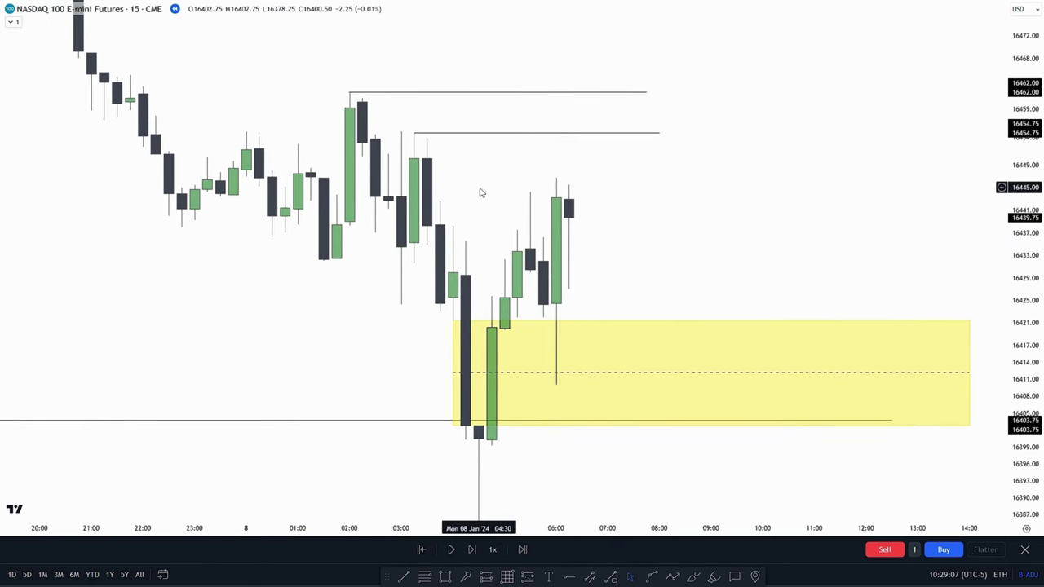
drag(504, 200, 537, 163)
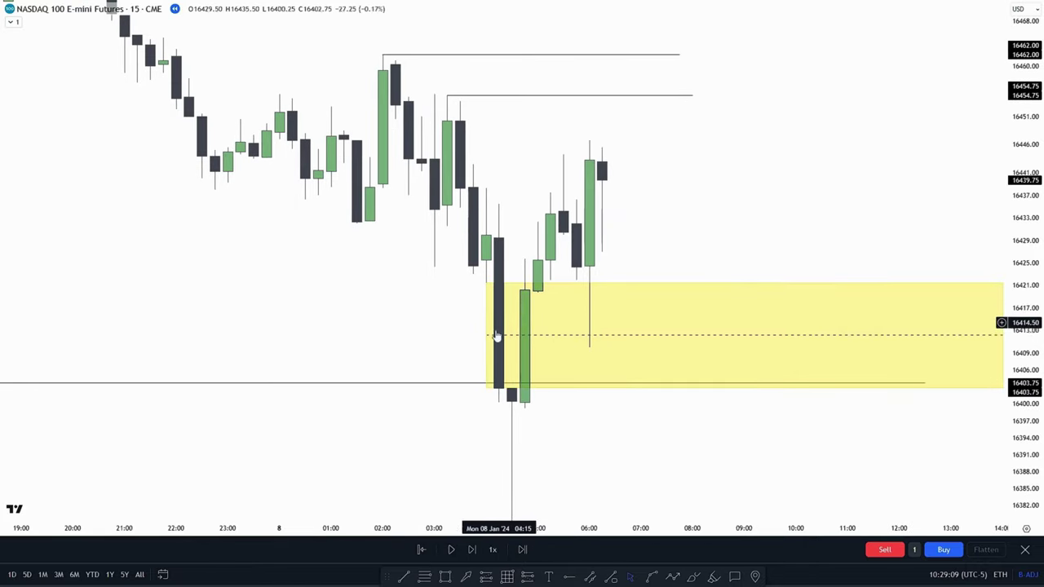
drag(410, 292, 354, 345)
drag(413, 93, 437, 150)
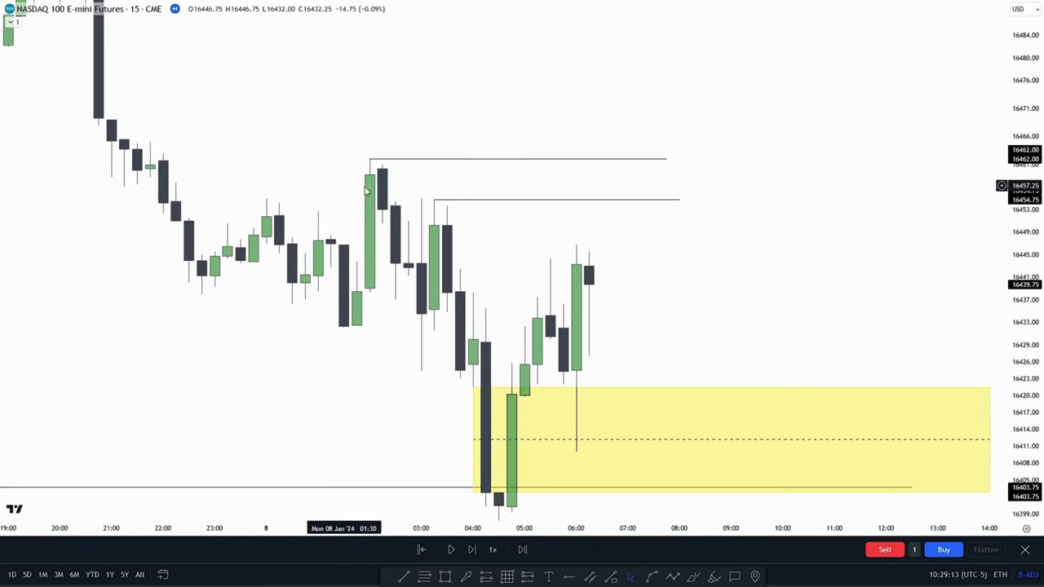
drag(746, 225, 631, 203)
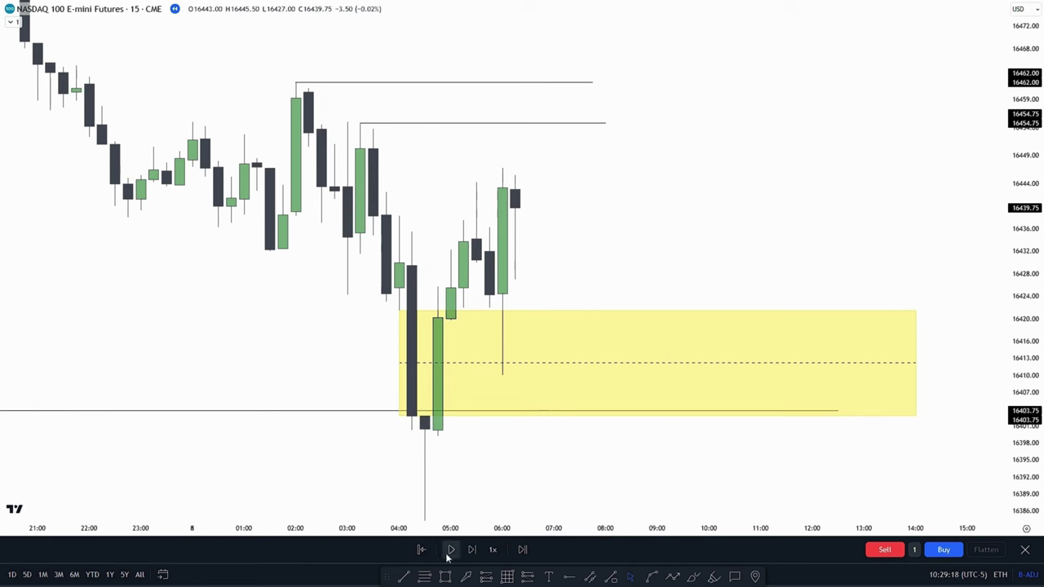
Step: Place a long position from the 05:30 candle with entry at 16421.50, stop at 16400.50 and target at 16462.00
click(480, 310)
drag(499, 263, 493, 256)
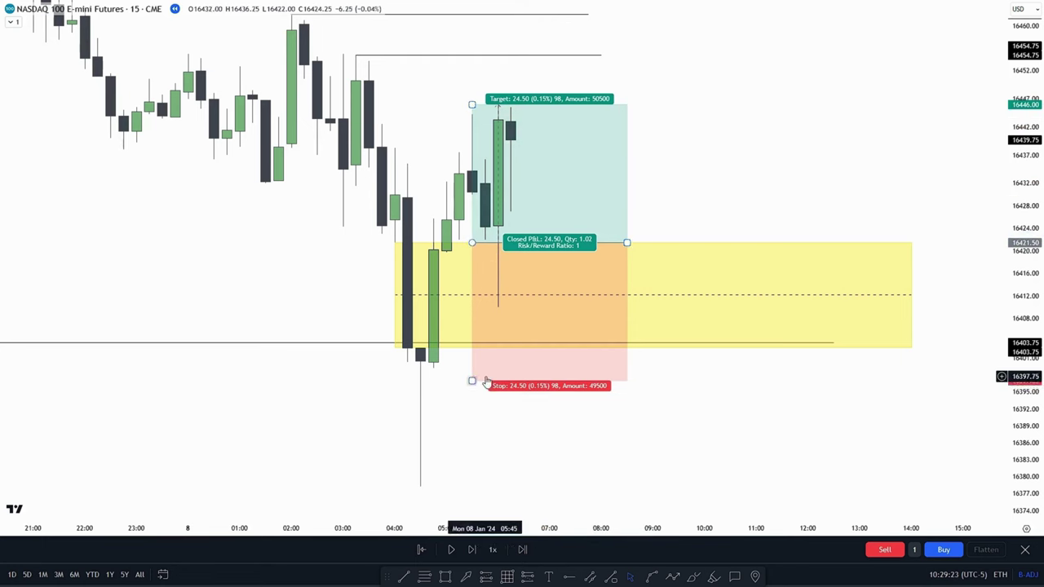
drag(472, 380, 420, 365)
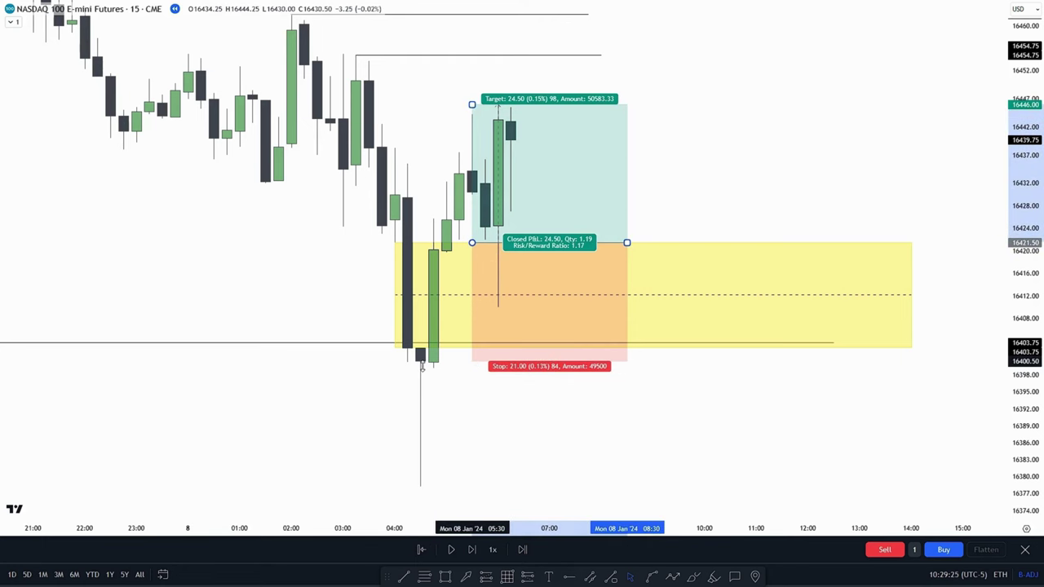
drag(530, 133, 509, 46)
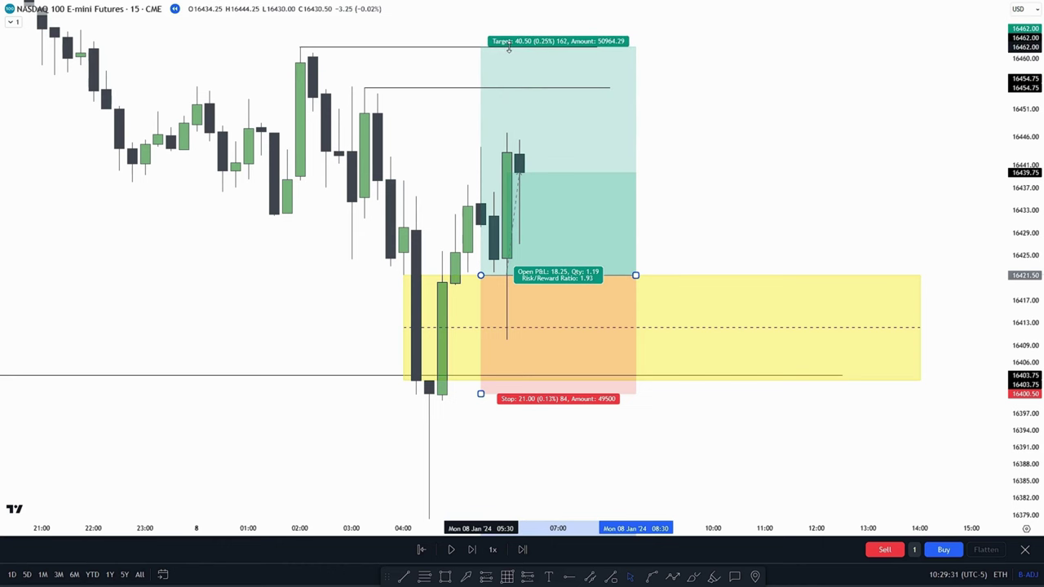
drag(679, 171, 730, 189)
mouse_move(783, 213)
mouse_down()
mouse_move(790, 237)
mouse_move(773, 209)
mouse_up()
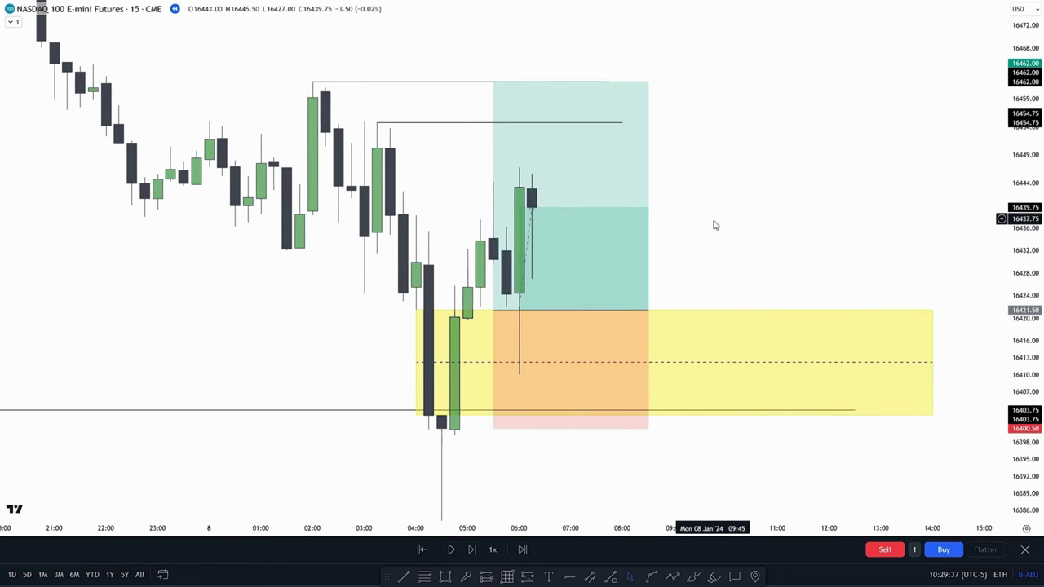
Step: Raise the long position's target to 16463.50
drag(402, 217, 434, 326)
scroll(435, 327, down, 2)
drag(617, 191, 619, 183)
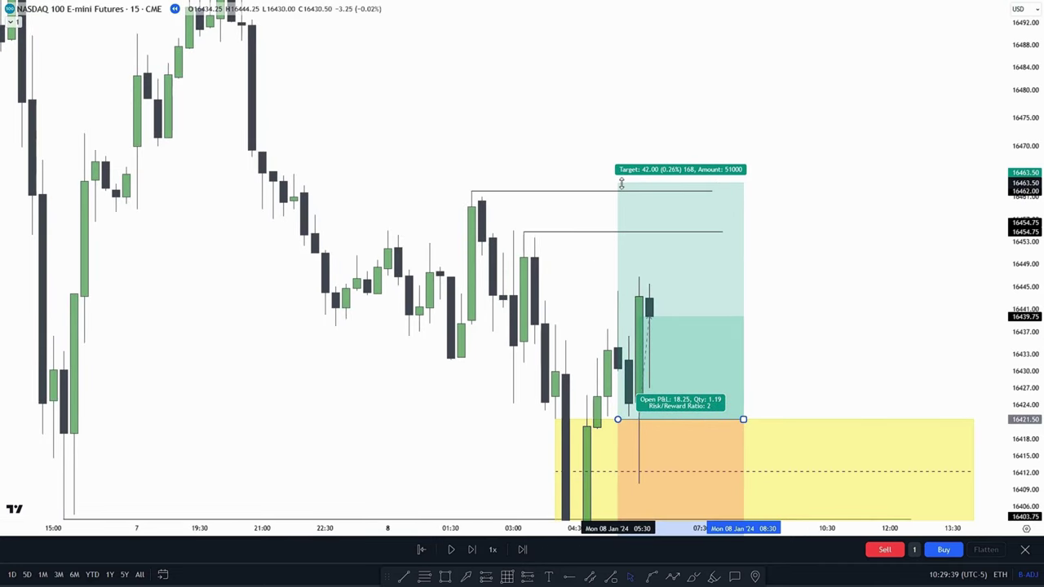
Step: Lower the long position's target to the nearer high line at 16454.75
drag(829, 232, 792, 190)
drag(1024, 195, 1024, 151)
drag(833, 238, 783, 187)
scroll(781, 205, up, 1)
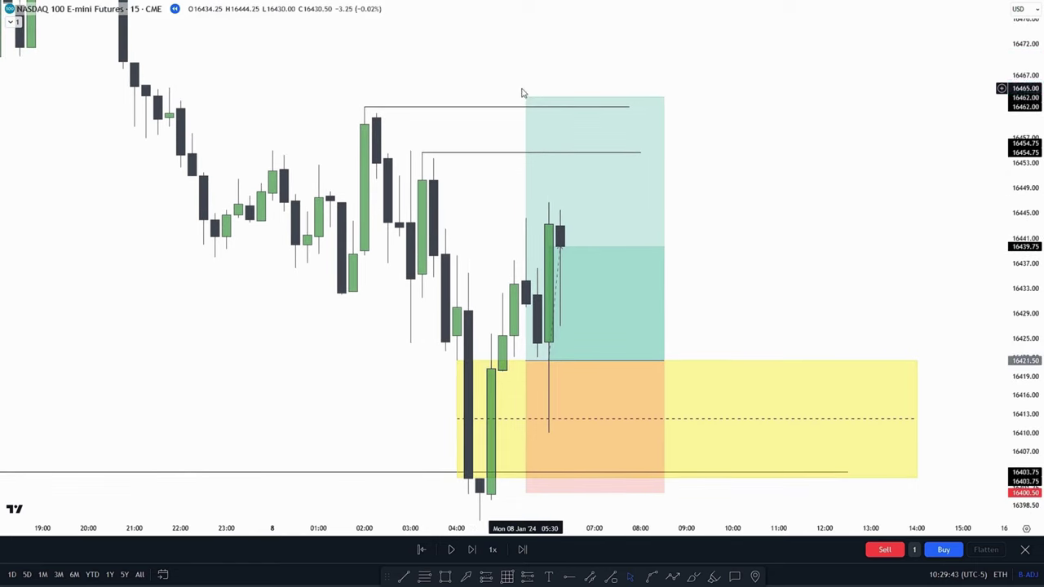
drag(527, 97, 424, 153)
drag(758, 334, 761, 288)
drag(1024, 244, 1024, 223)
drag(851, 233, 778, 159)
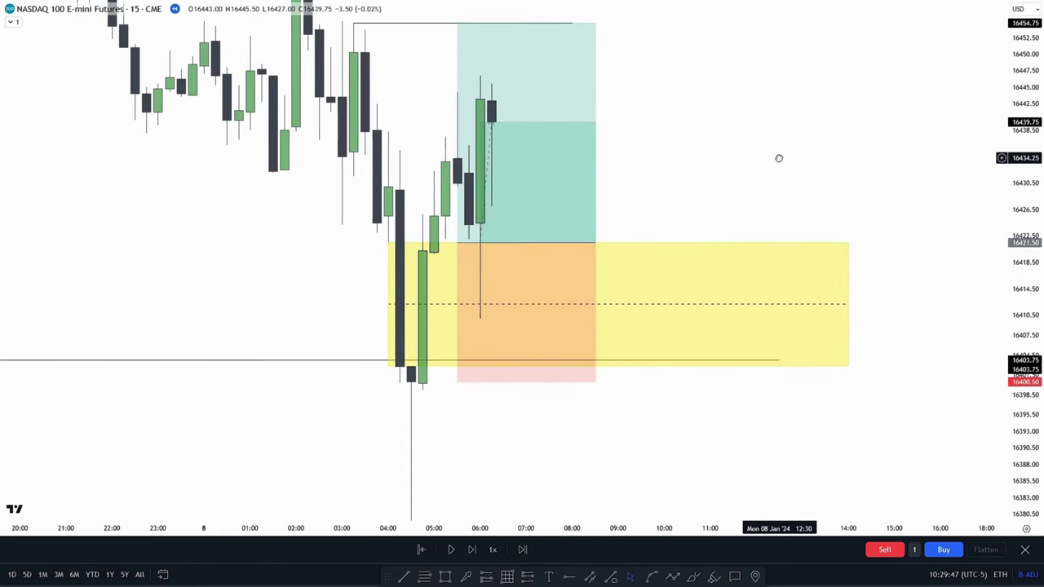
Step: Examine the stop placement against the 04:15 to 04:45 candles and the lower edge of the yellow gap
mouse_move(715, 182)
mouse_down()
mouse_move(750, 193)
mouse_move(789, 242)
mouse_move(794, 201)
mouse_move(764, 102)
mouse_up()
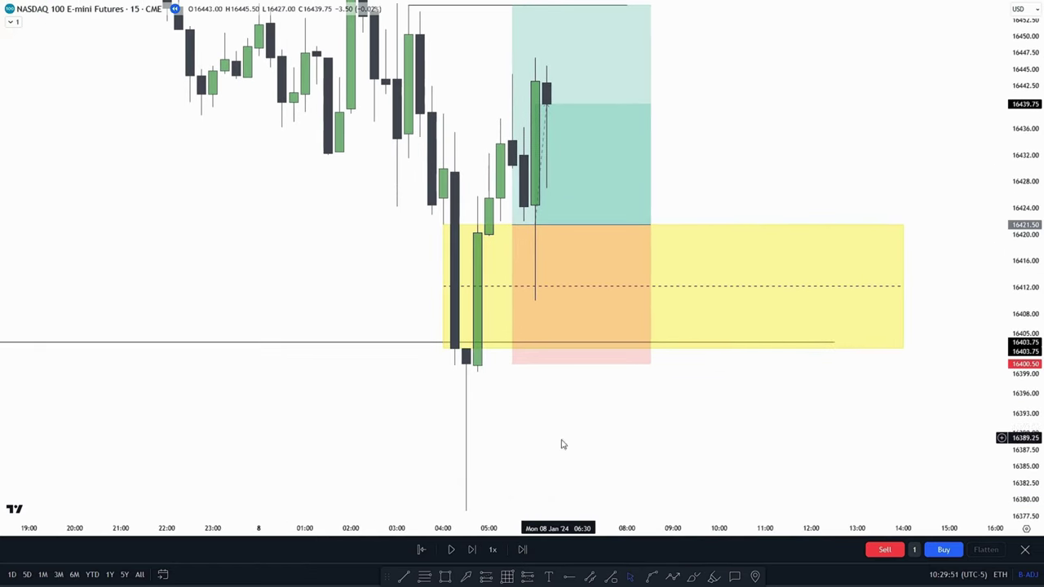
drag(562, 440, 592, 415)
scroll(481, 414, up, 1)
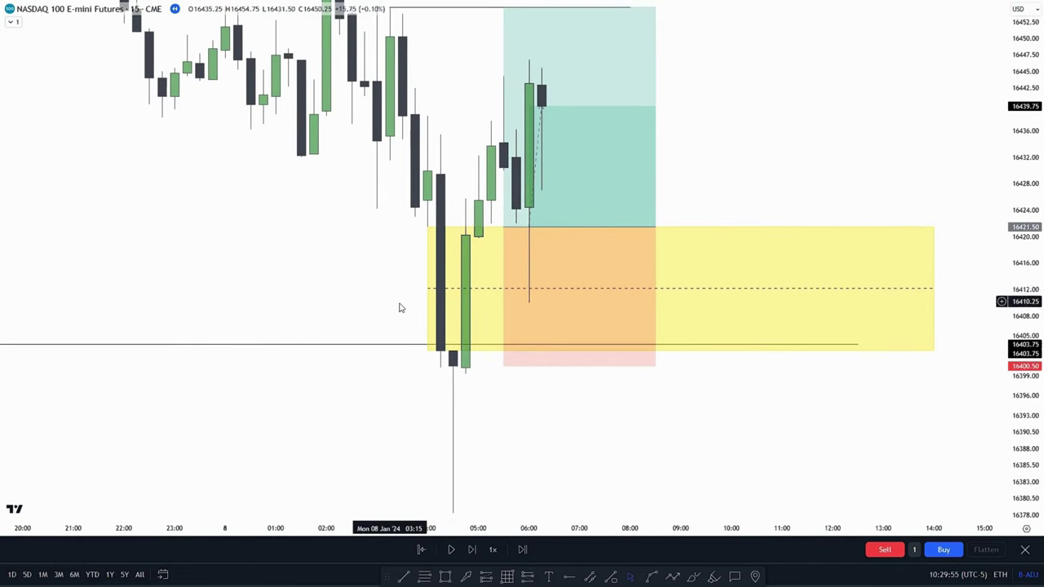
click(576, 258)
drag(386, 243, 368, 224)
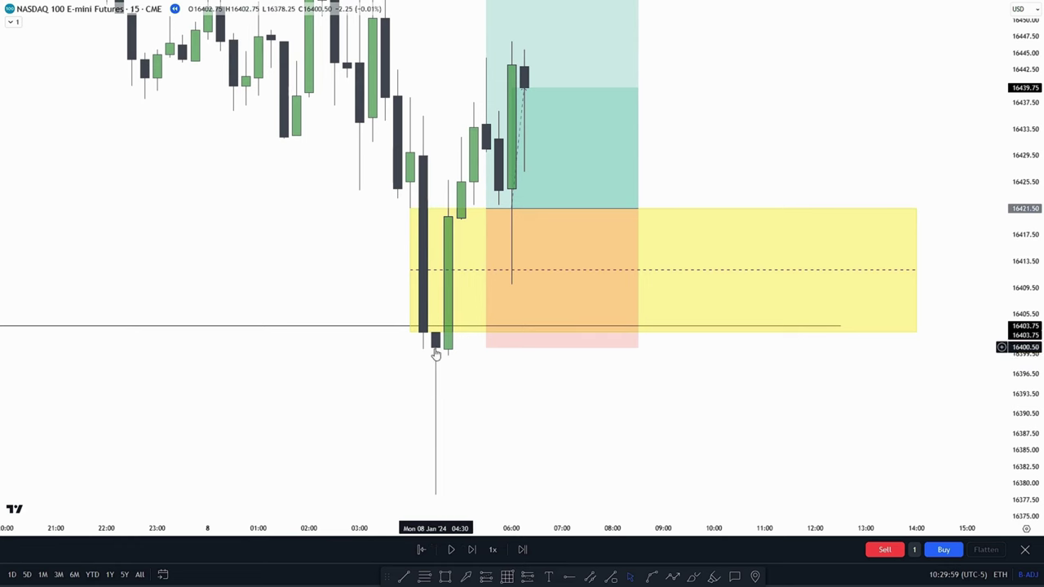
click(456, 272)
click(380, 247)
Step: Play the bar replay to the 06:30 candle and set the long position's target to 16463.25, just above the upper high line
mouse_move(694, 125)
mouse_down()
mouse_move(697, 239)
mouse_move(706, 235)
mouse_up()
drag(388, 140, 403, 196)
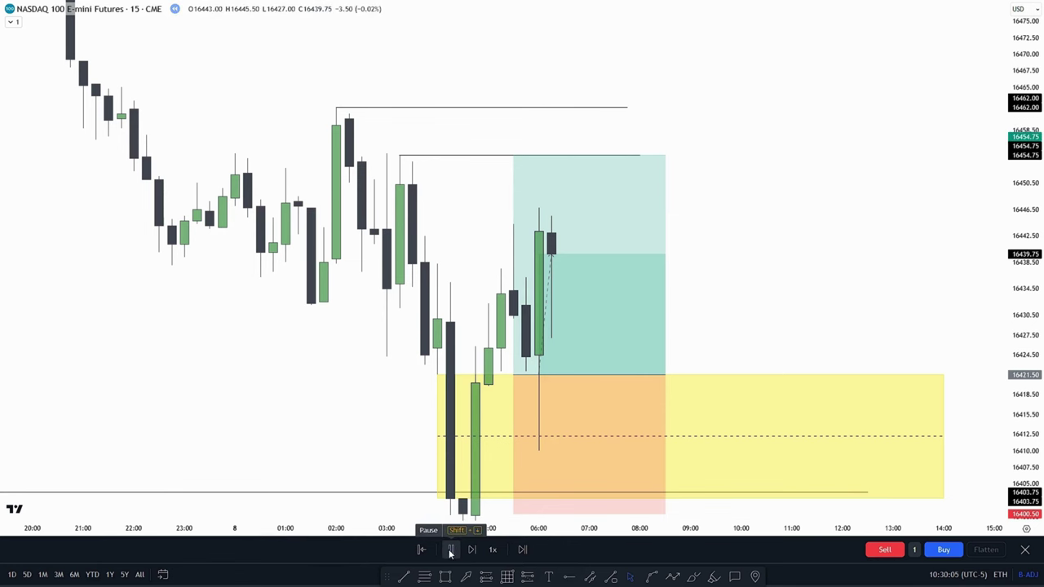
drag(774, 206, 772, 249)
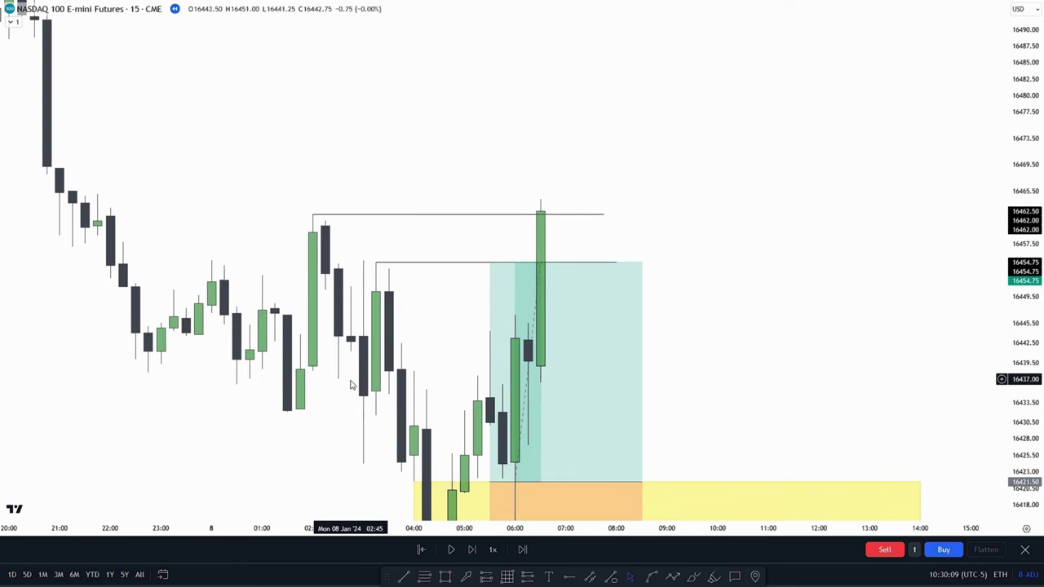
drag(480, 264, 493, 206)
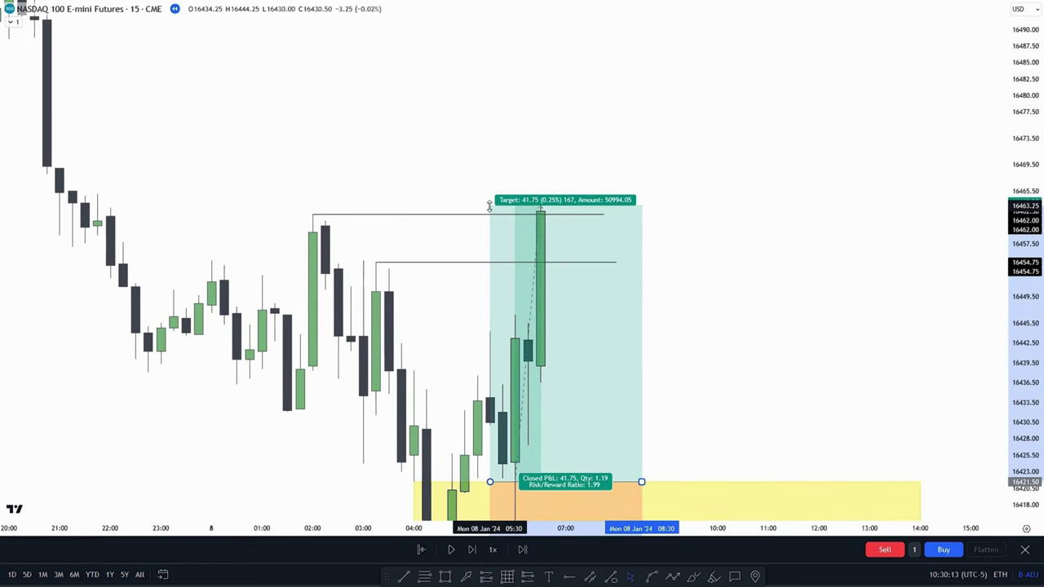
click(691, 212)
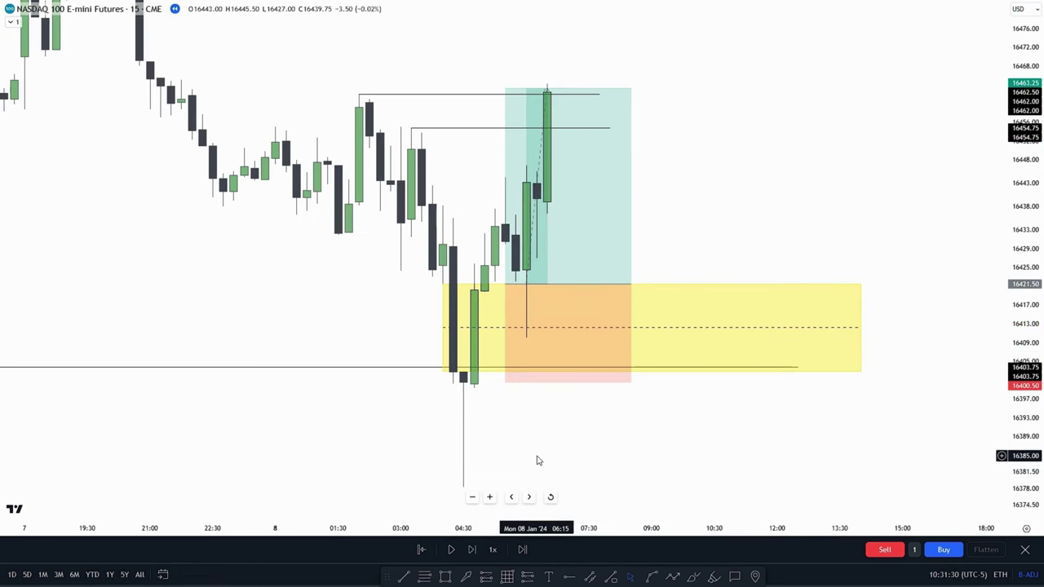